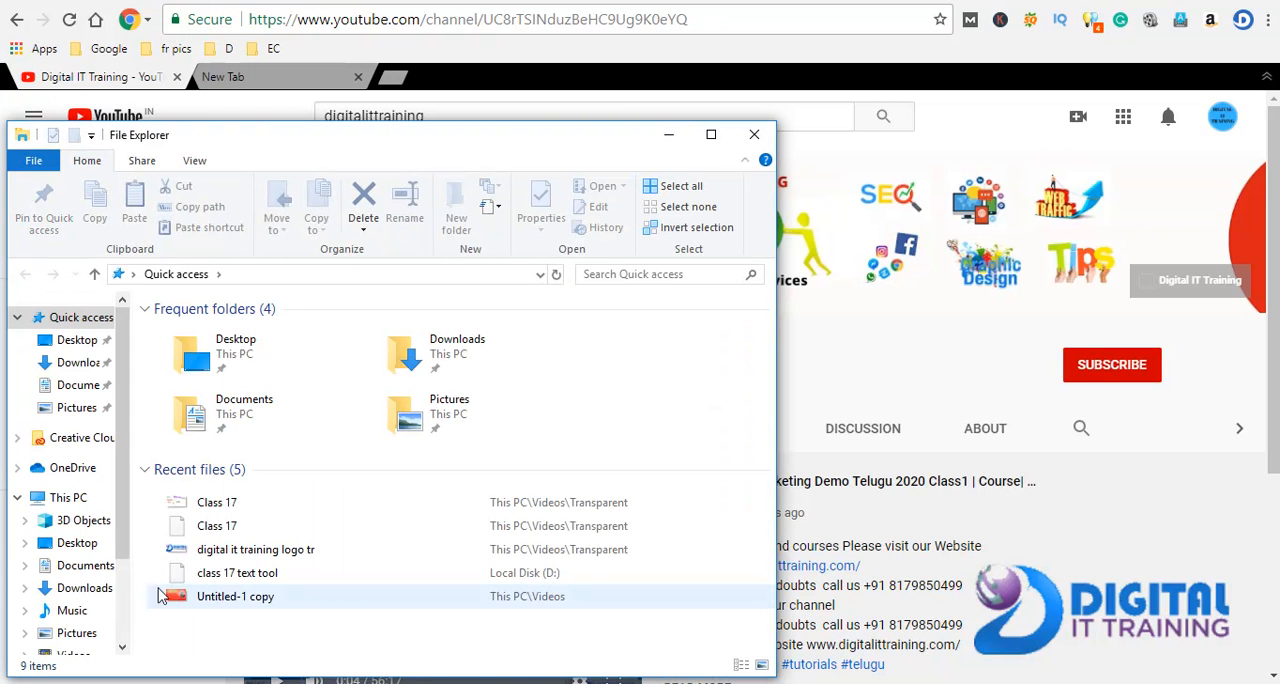
View the Untitled-1 copy poster image and switch to Adobe Photoshop
double_click(184, 600)
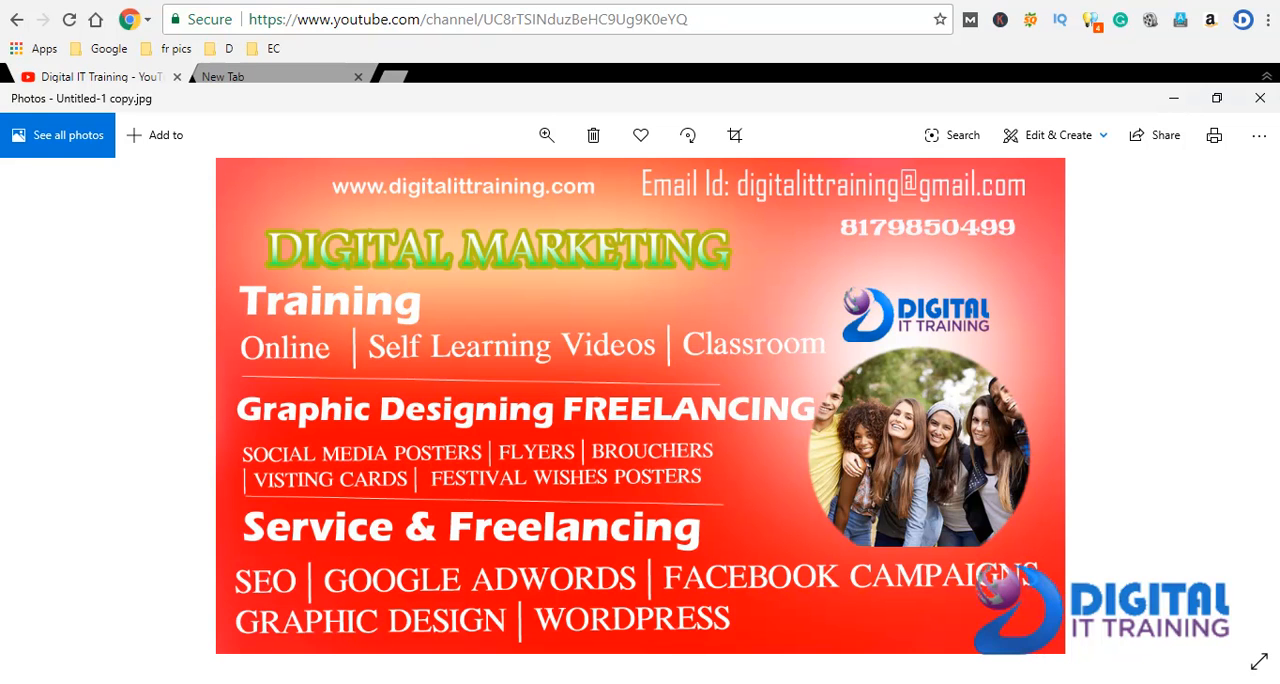
key("alt+Tab")
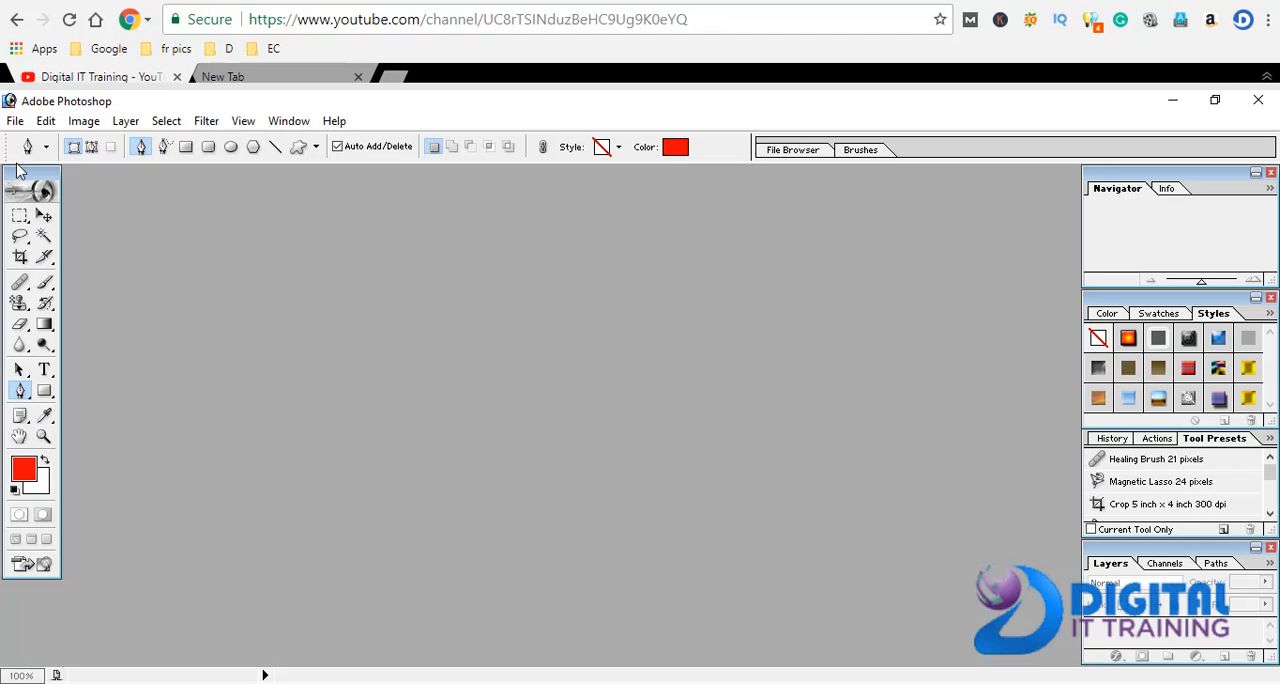
Create a new 1200 x 700 pixel RGB document at 72 pixels/inch with white contents
left_click(15, 121)
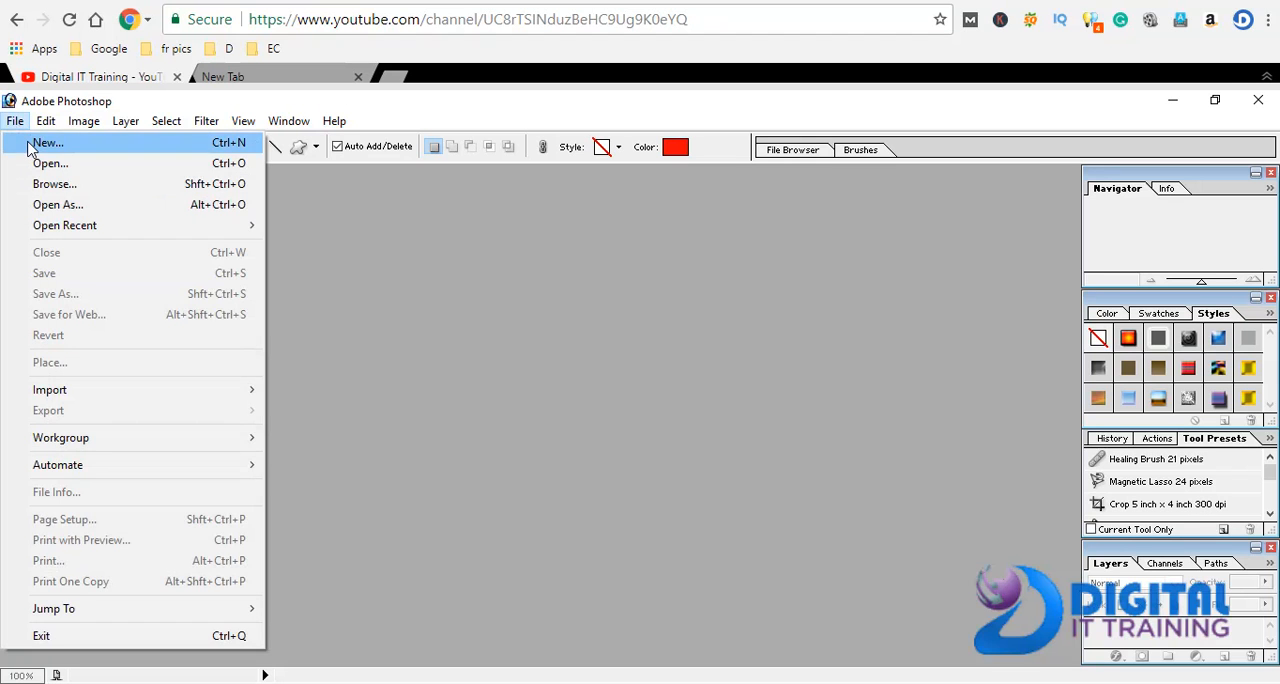
left_click(35, 145)
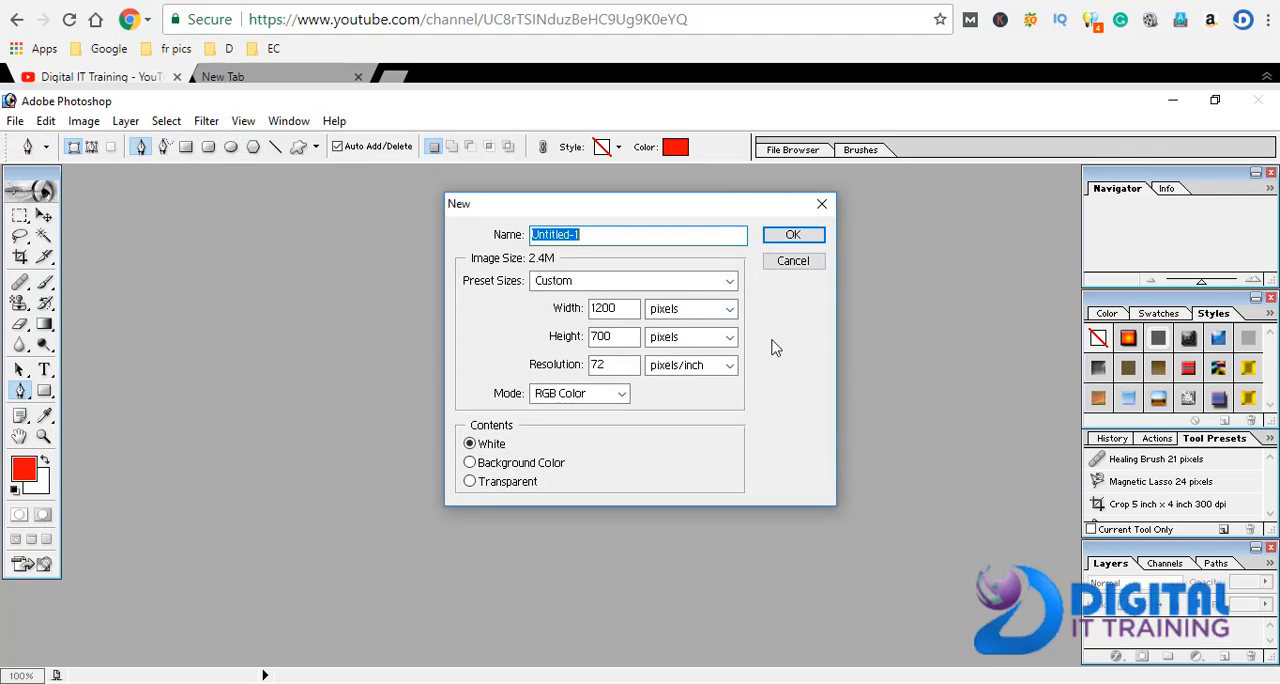
left_click(800, 240)
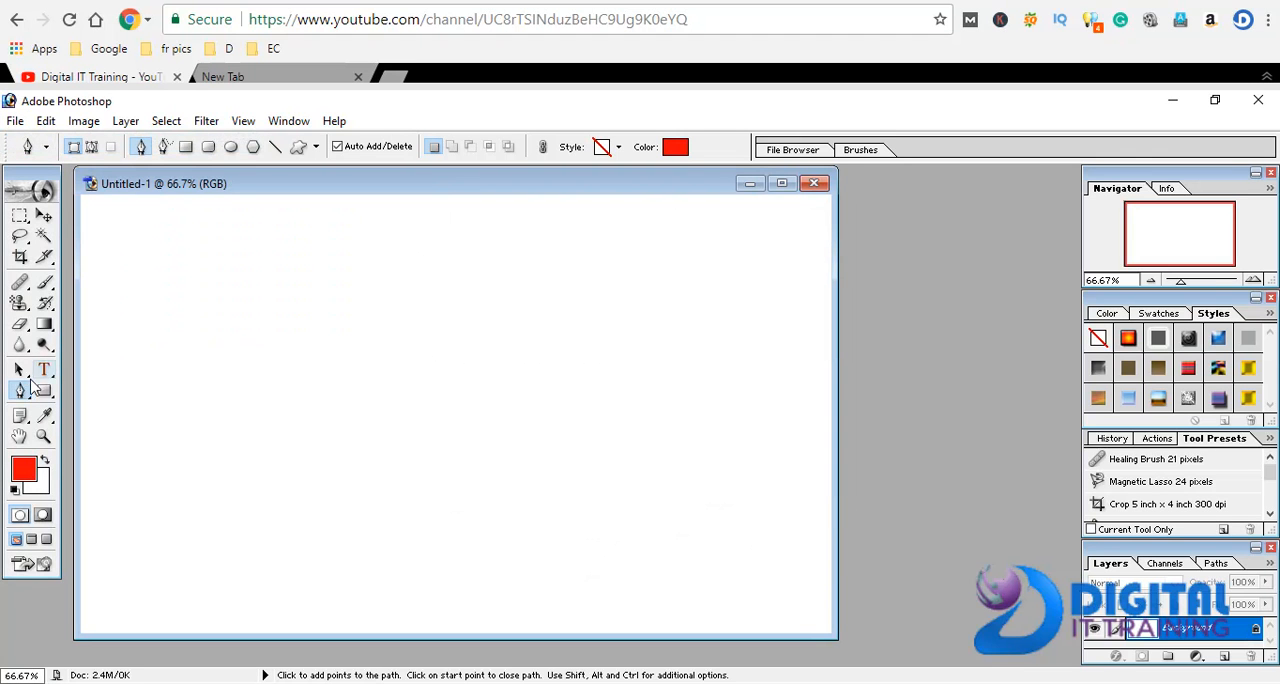
Draw a roughly round red polygon with the Pen tool on the left half of the canvas, starting with a curved edge
left_click(21, 396)
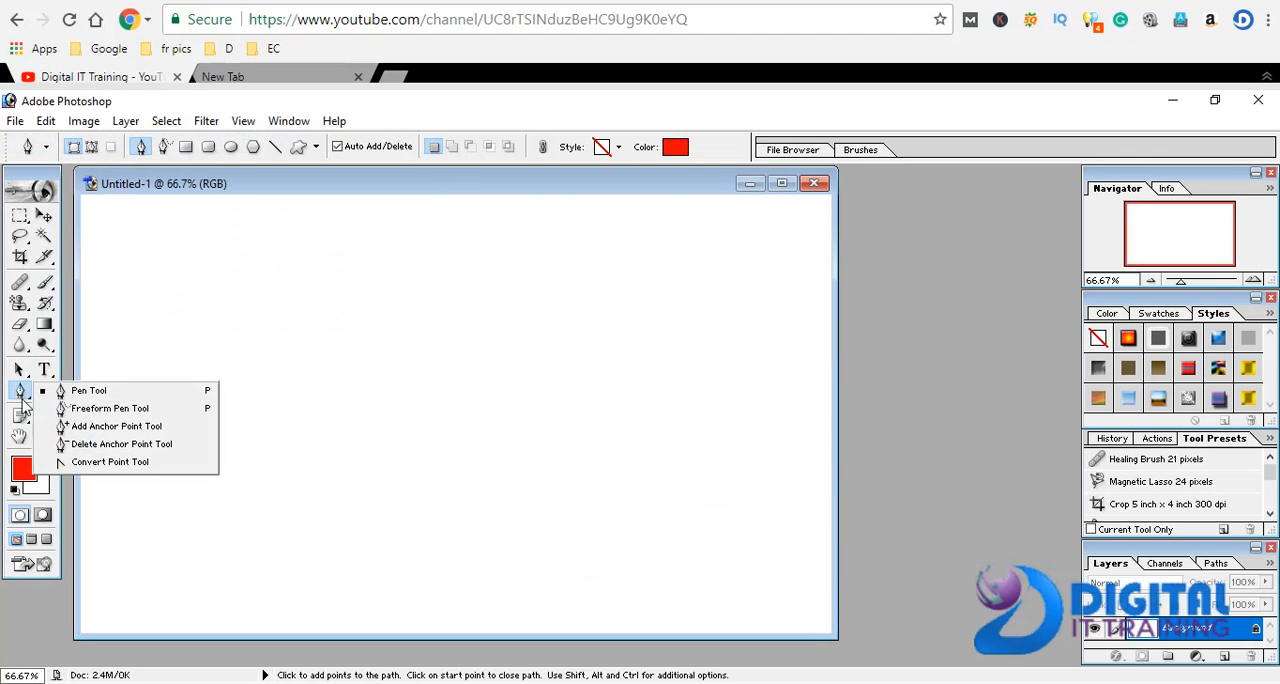
left_click(88, 390)
left_click_drag(191, 380, 193, 423)
left_click(222, 425)
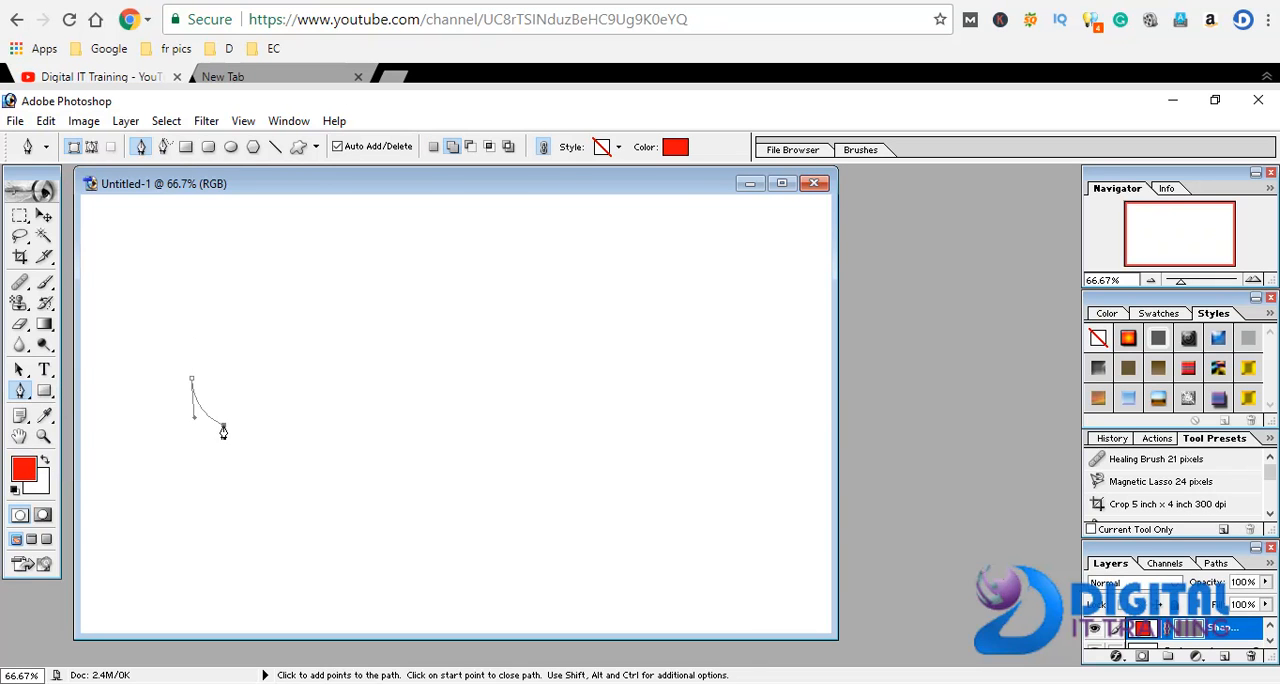
left_click(260, 422)
left_click(269, 401)
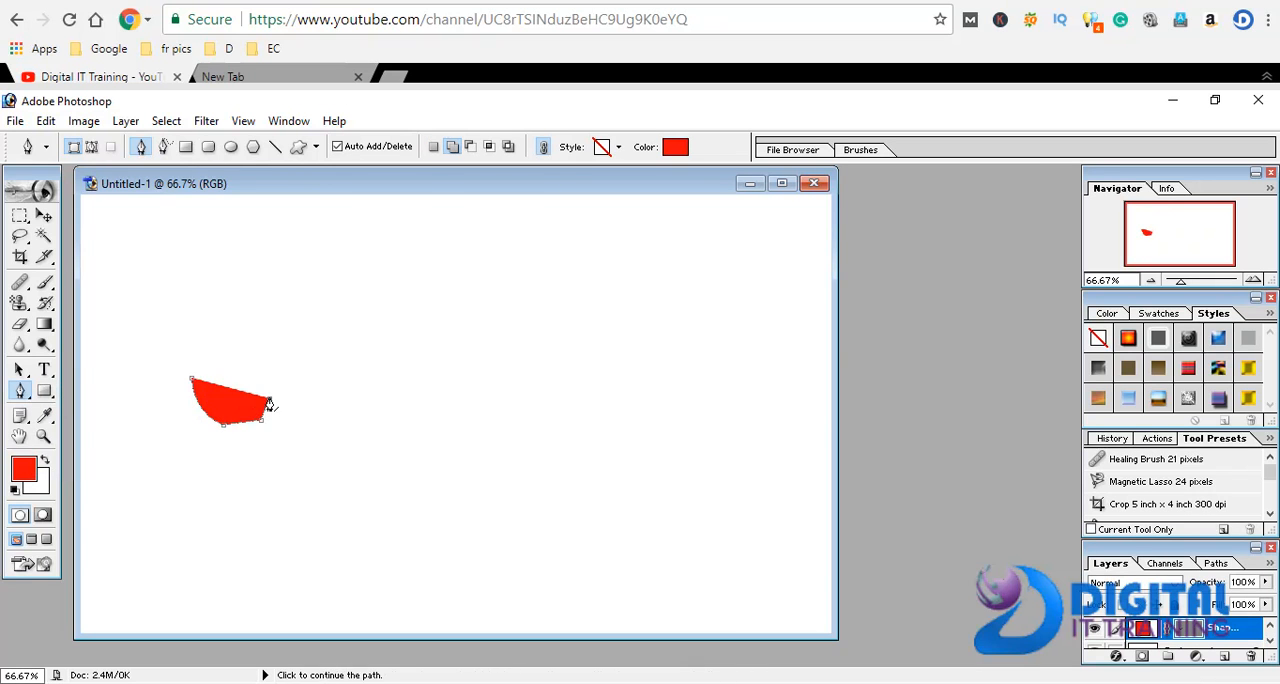
left_click(270, 370)
left_click(250, 354)
left_click(218, 346)
left_click(187, 364)
Continue the red shape around the left and underside of the round polygon to form an angular hook
left_click(178, 422)
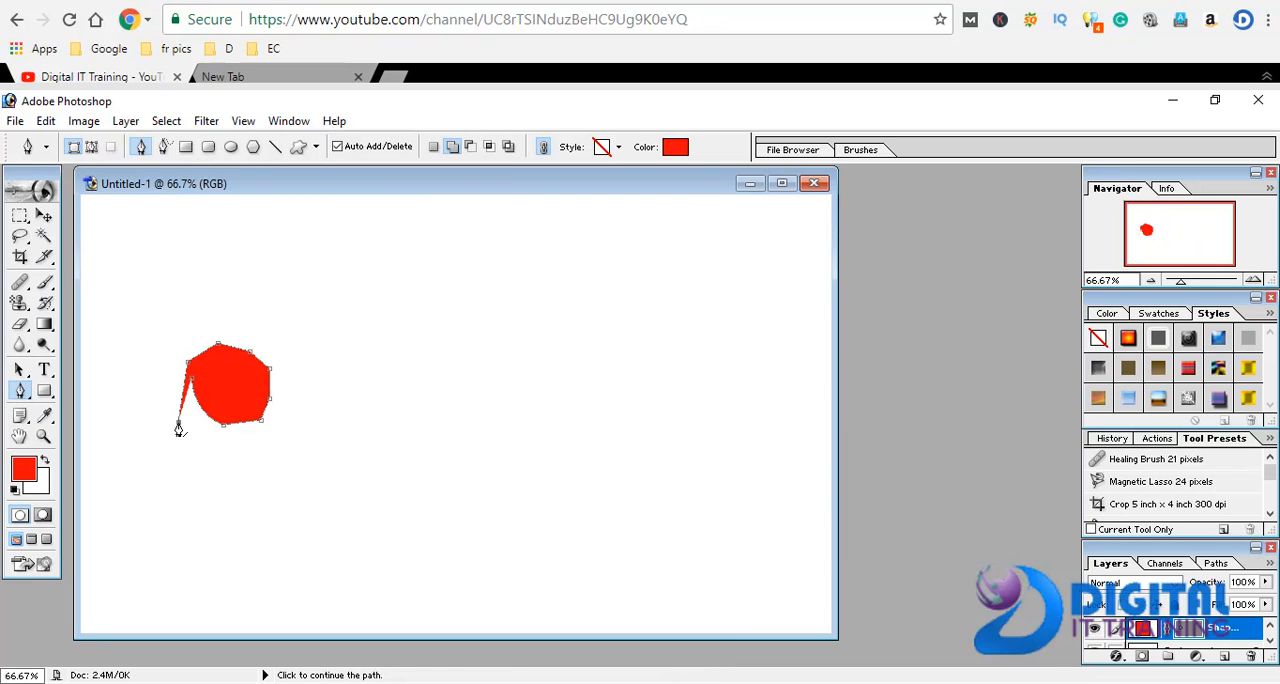
left_click(191, 458)
left_click(228, 455)
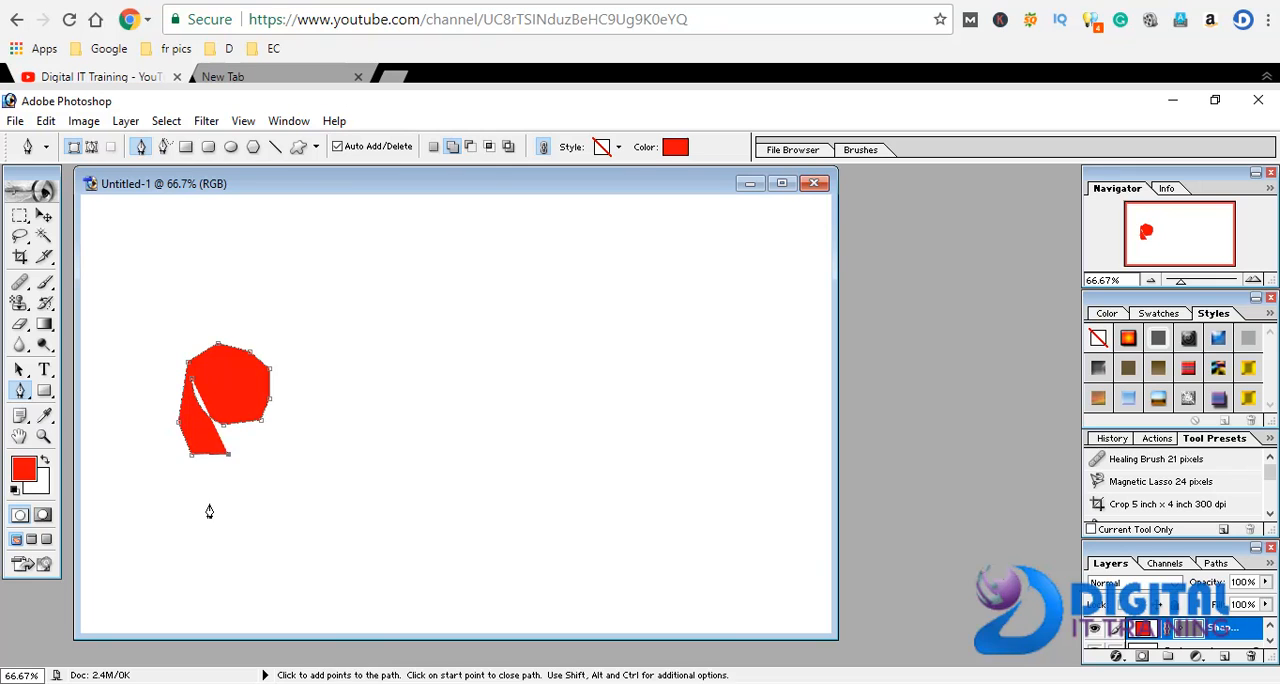
left_click(209, 503)
left_click(143, 453)
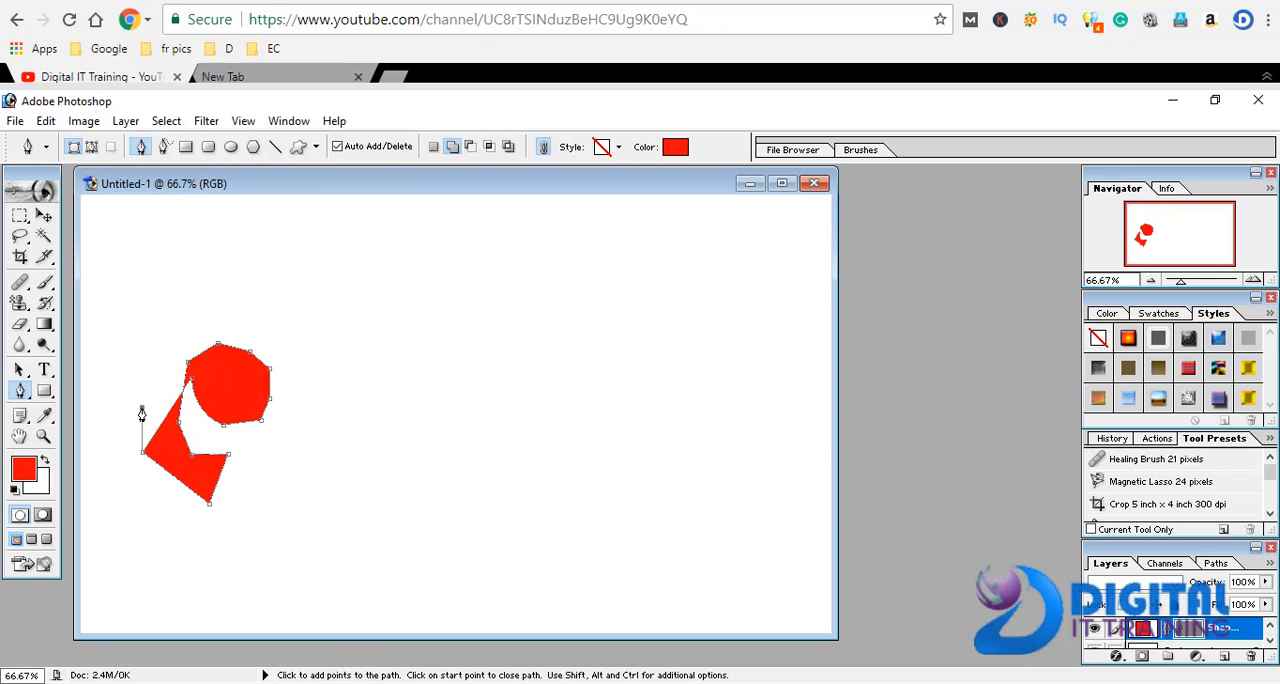
left_click(147, 362)
Extend the red shape across to the canvas centre and back over the round polygon to its upper left
left_click(401, 456)
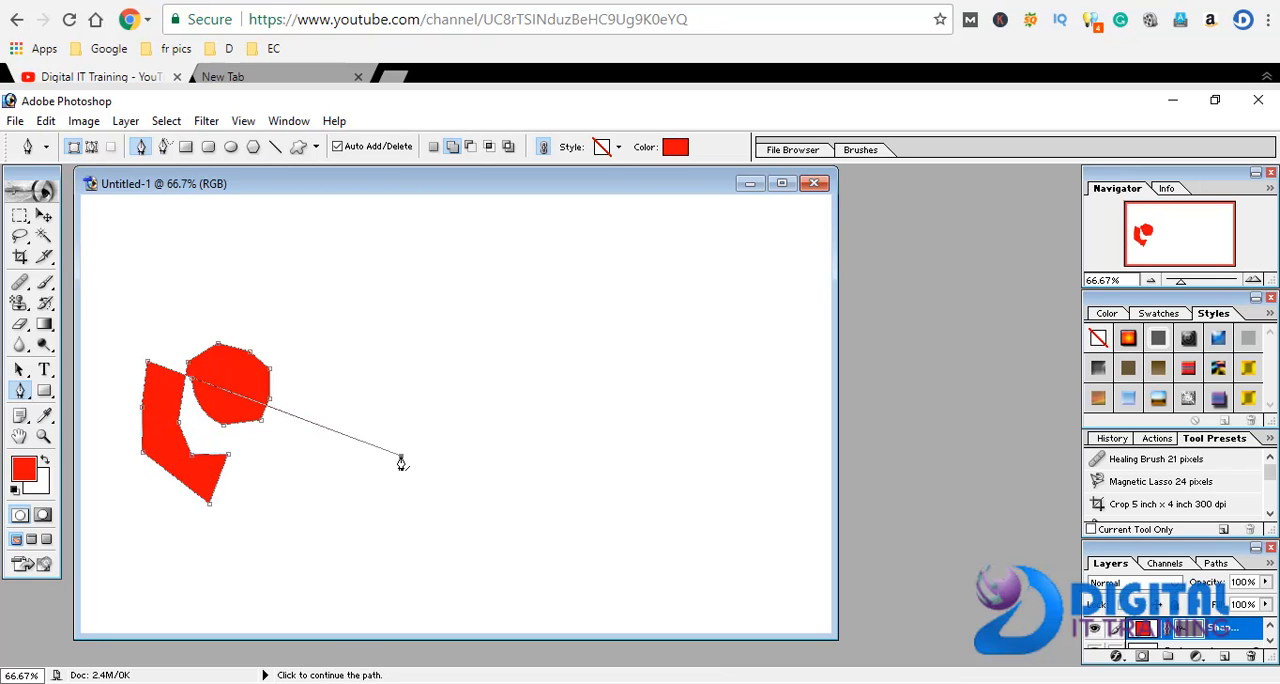
left_click(425, 402)
left_click(433, 373)
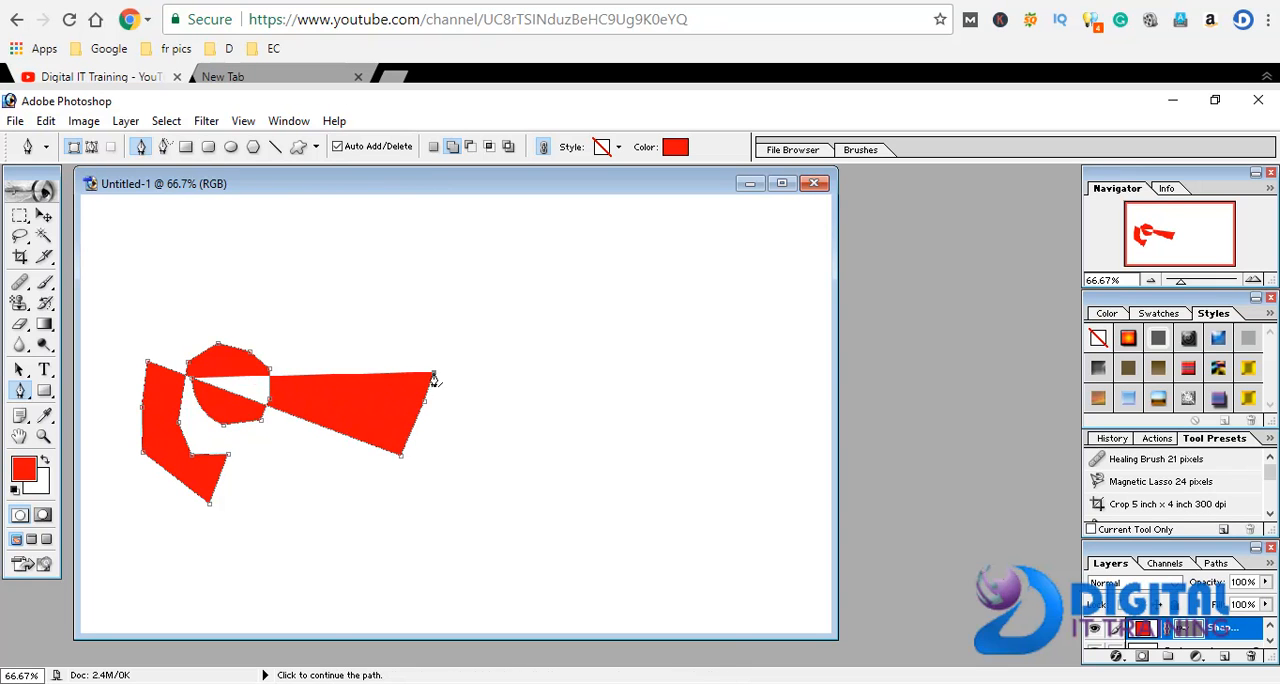
left_click(316, 300)
left_click(195, 298)
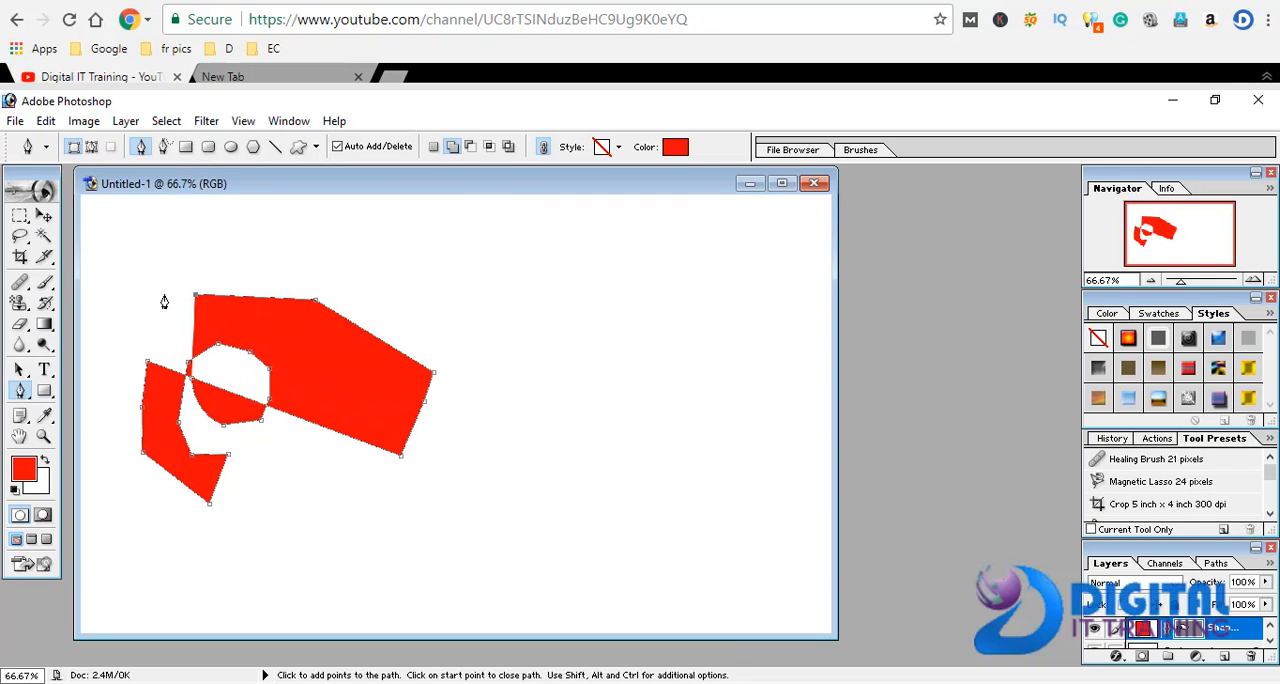
left_click(164, 296)
left_click(151, 307)
Add a slanted spike below the round part of the red shape and bring the outline back inside it
left_click(257, 464)
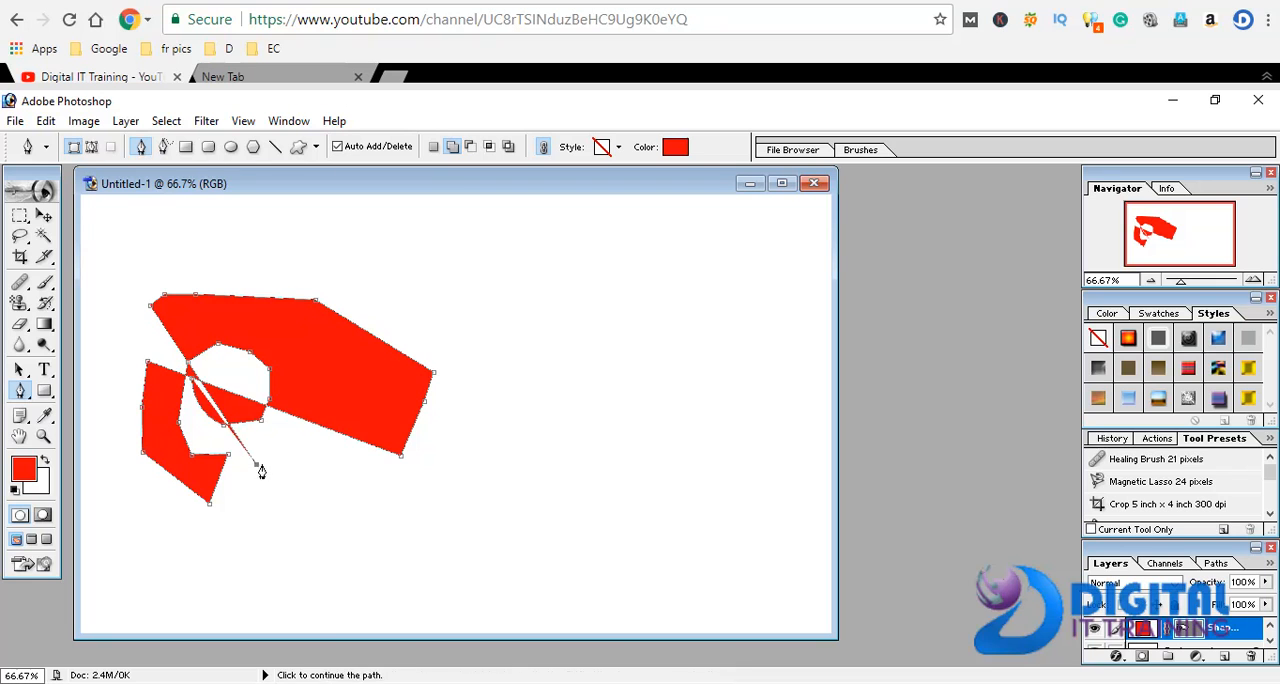
left_click(318, 488)
left_click(196, 374)
left_click(223, 365)
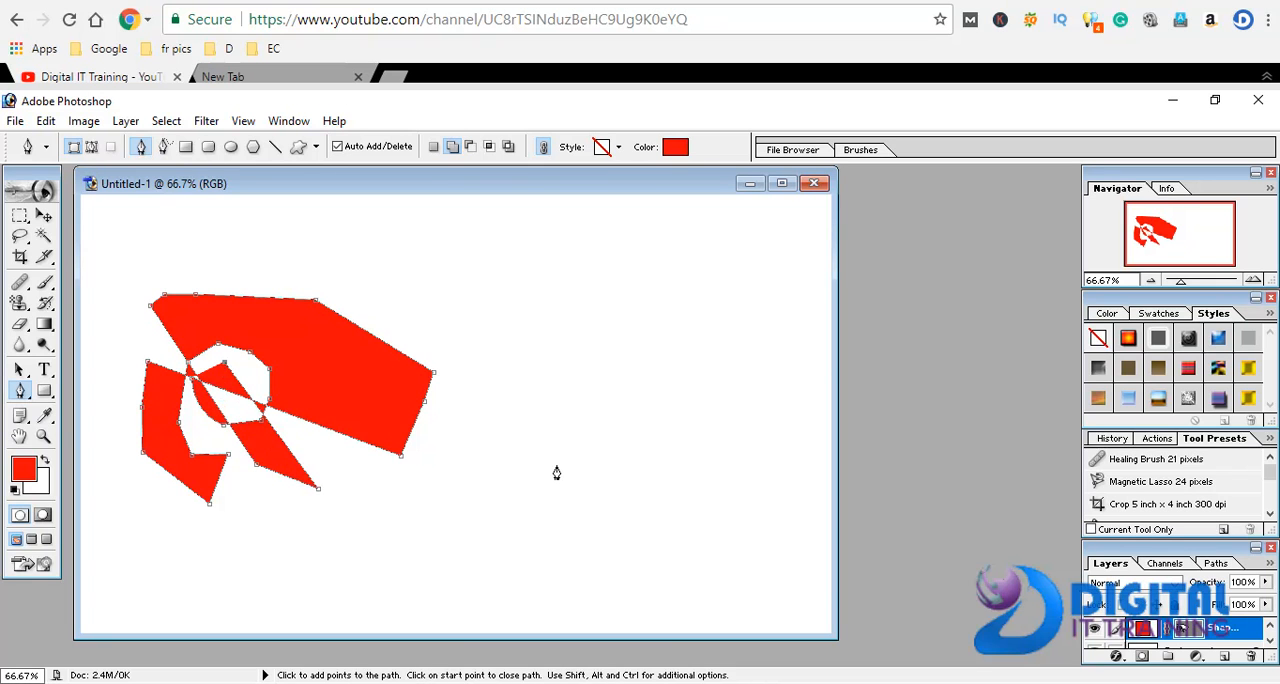
Switch the Pen tool to path mode and draw a notched outline in the upper right of the canvas
left_click(91, 146)
left_click(534, 254)
left_click(529, 317)
left_click(540, 364)
left_click(568, 373)
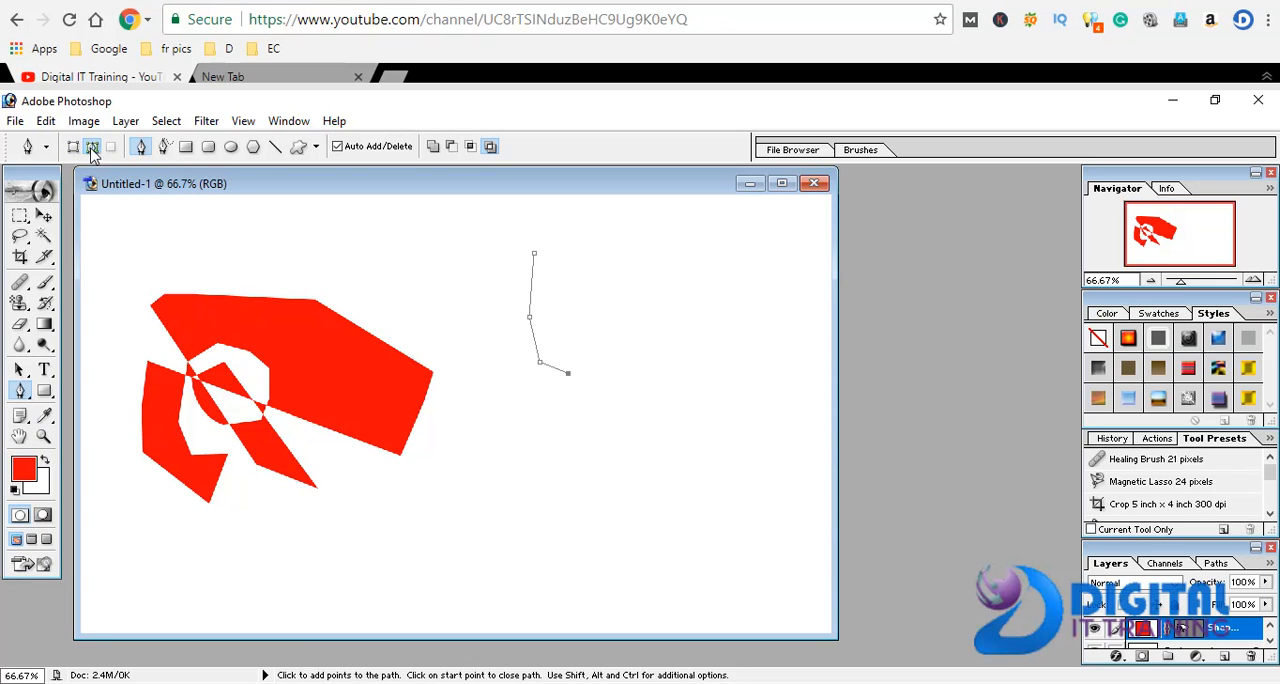
left_click(589, 346)
left_click(594, 294)
left_click(566, 321)
left_click(571, 267)
left_click(534, 252)
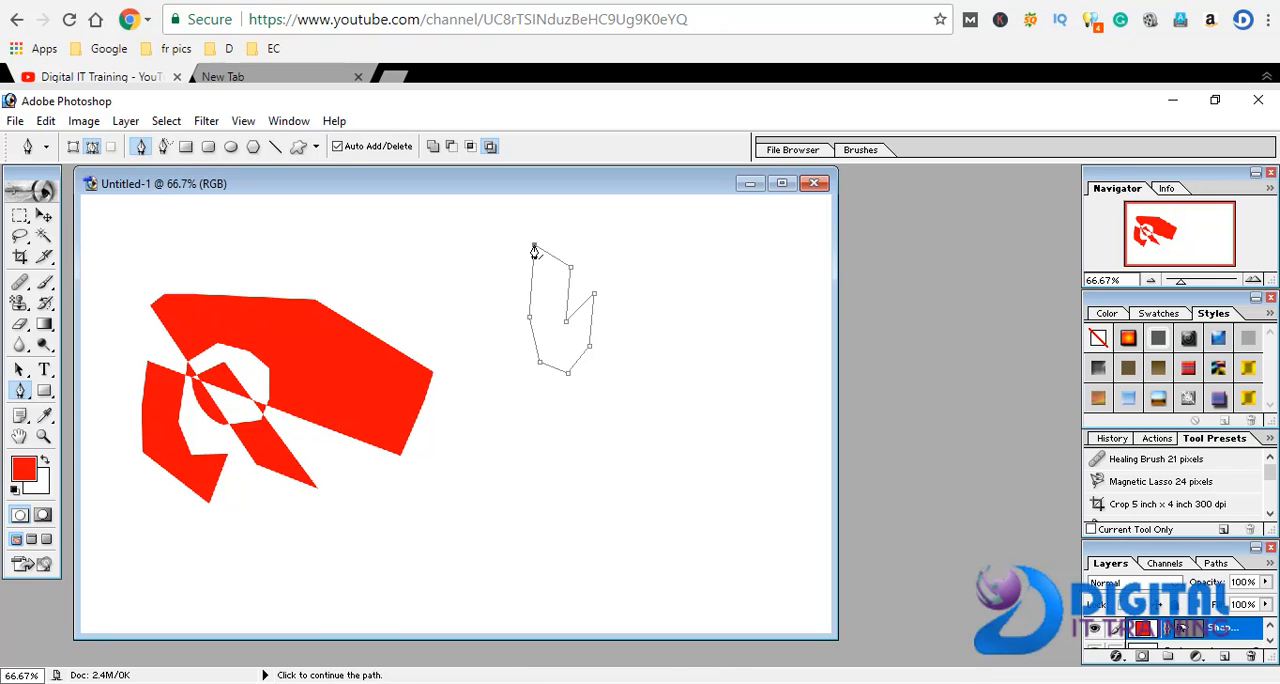
Extend the notched outline with crossing segments and delete the whole path
left_click(531, 380)
left_click(493, 291)
left_click(507, 280)
left_click(577, 258)
left_click(602, 252)
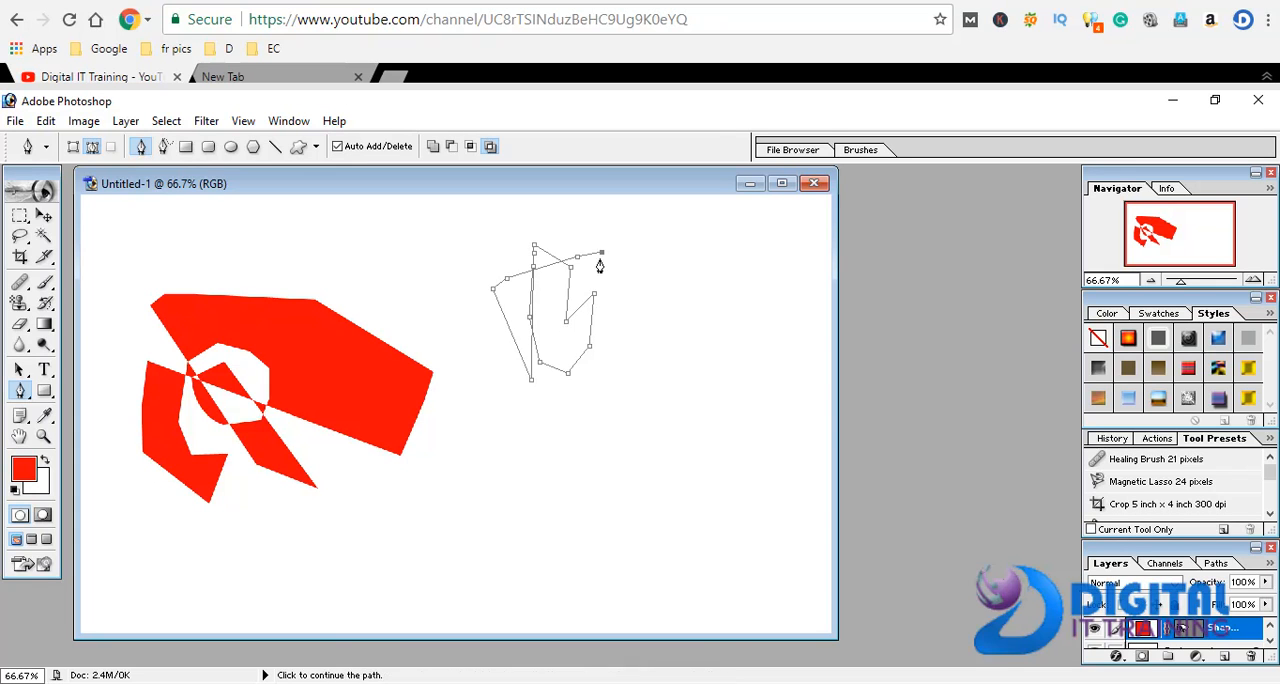
left_click(518, 456)
left_click(517, 507)
key("Escape")
key("Escape")
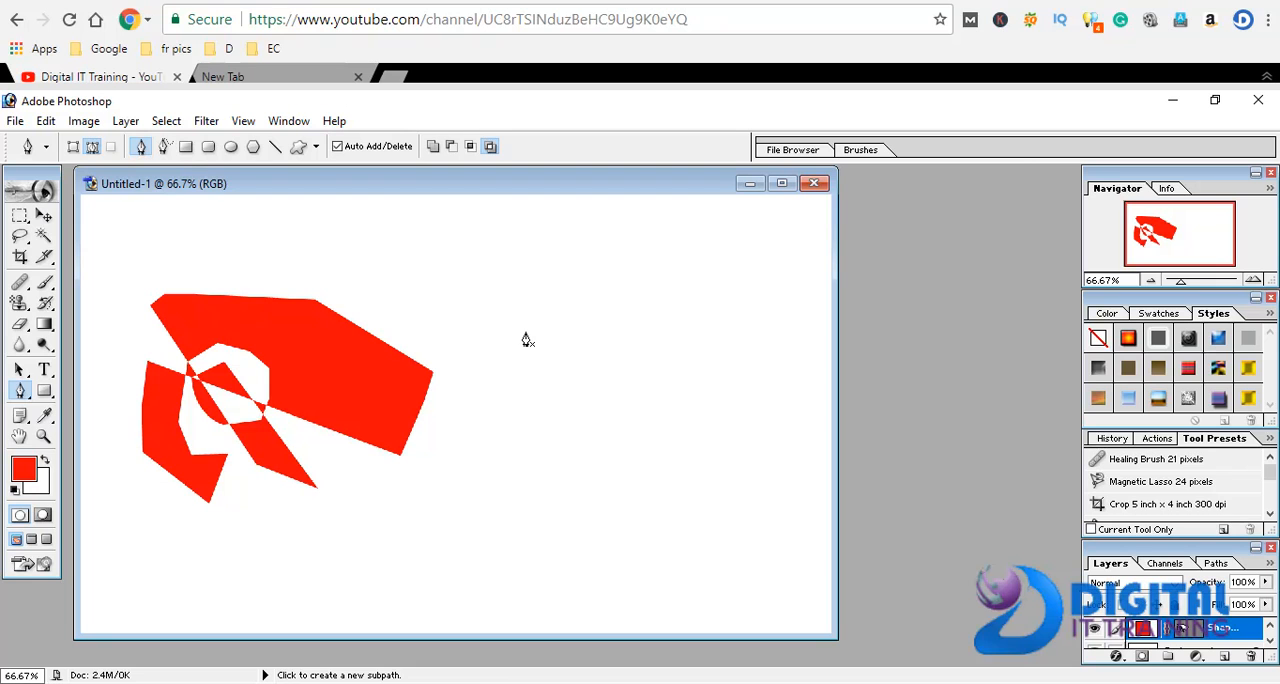
Draw a closed irregular polygon path to the right of the red shape
left_click(525, 331)
left_click(521, 376)
left_click(583, 419)
left_click(665, 399)
left_click(643, 347)
left_click(600, 352)
left_click(524, 333)
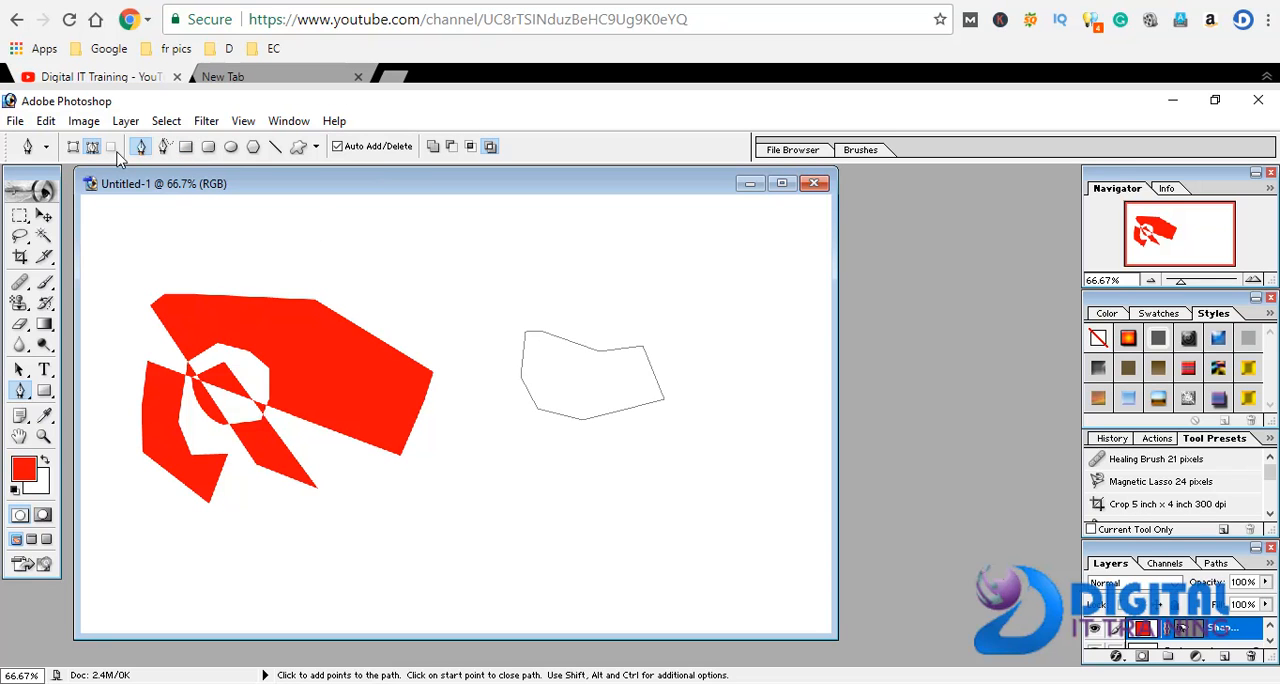
Draw an open winding path with one curved segment above the polygon path, ending beside the polygon's left edge
left_click(425, 227)
left_click(445, 283)
left_click(530, 290)
left_click_drag(522, 255, 508, 250)
left_click(477, 246)
left_click(503, 229)
left_click(541, 228)
left_click(553, 247)
left_click(562, 290)
left_click(490, 389)
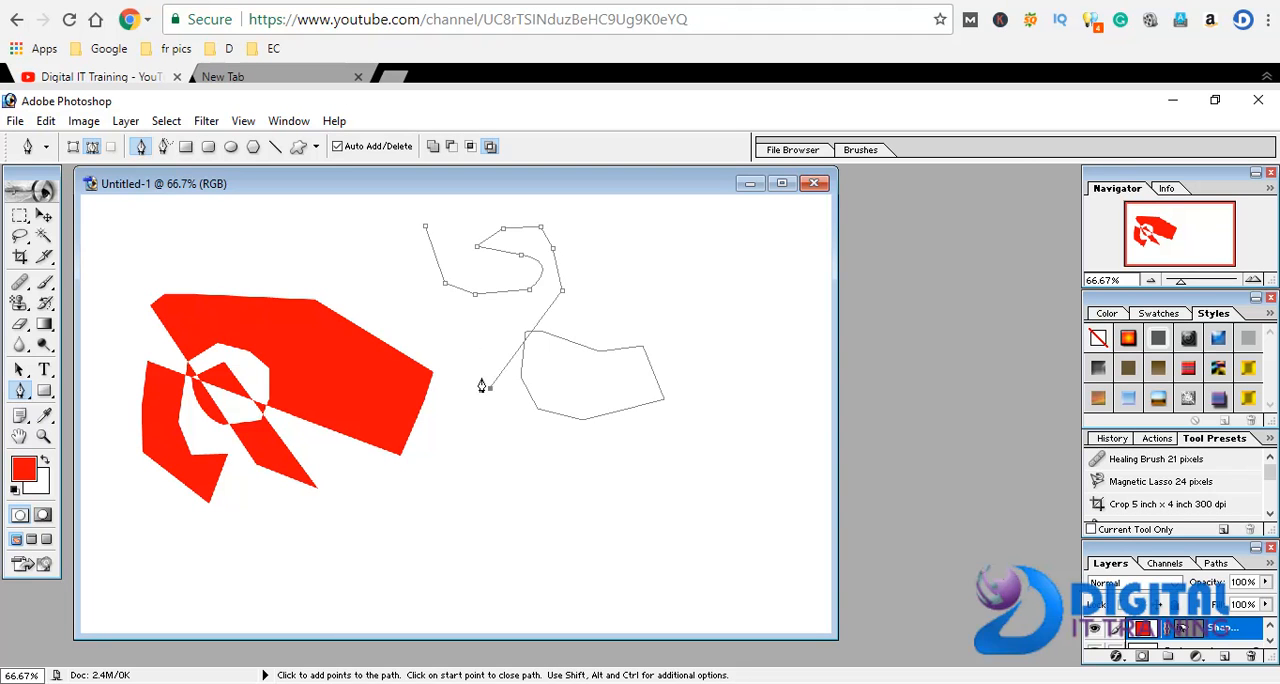
Sketch two hooked curves side by side near the lower edge of the canvas with the Freeform Pen tool
left_click(164, 146)
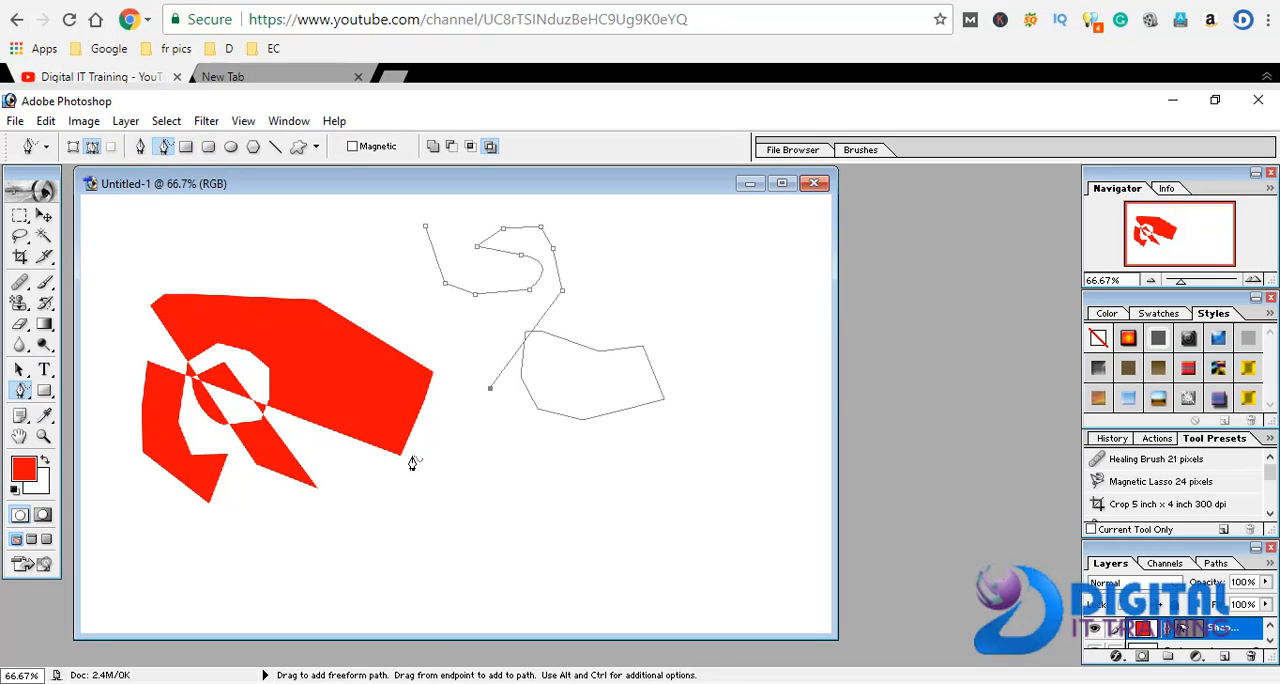
mouse_move(417, 538)
left_mouse_down()
mouse_move(496, 559)
mouse_move(515, 502)
mouse_move(461, 497)
mouse_move(463, 525)
mouse_move(422, 503)
left_mouse_up()
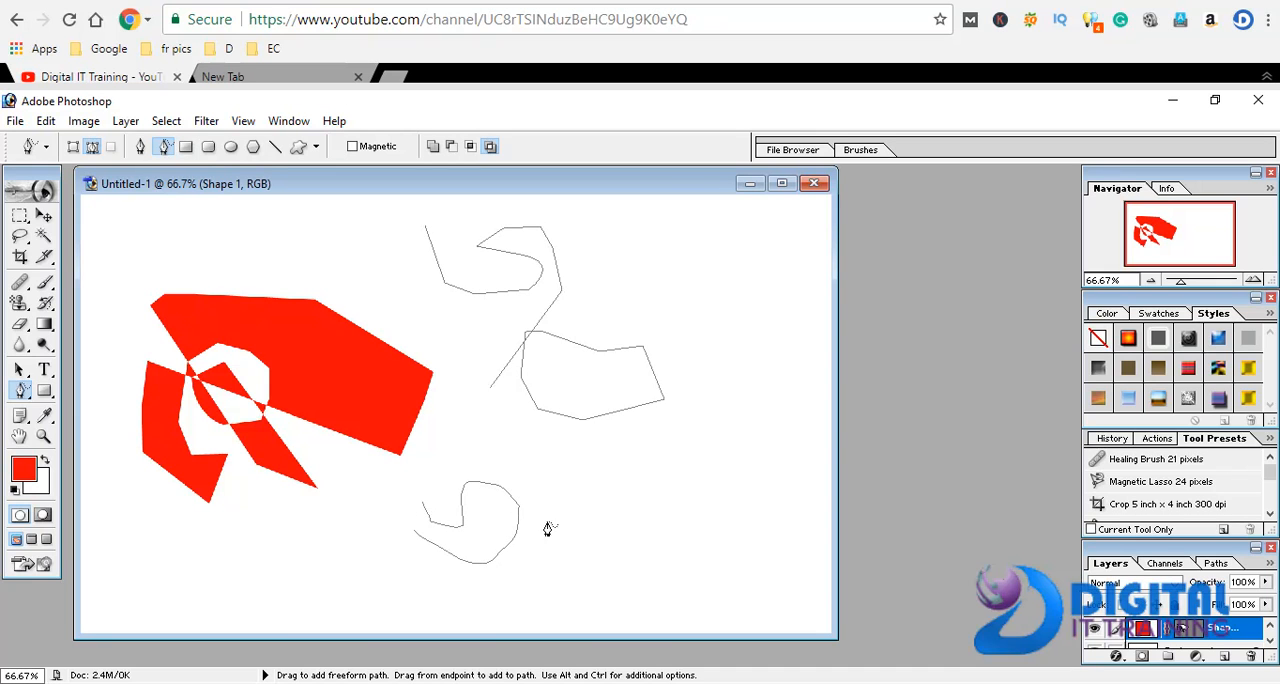
mouse_move(626, 490)
left_mouse_down()
mouse_move(601, 546)
mouse_move(690, 569)
mouse_move(694, 490)
mouse_move(676, 521)
mouse_move(630, 510)
left_mouse_up()
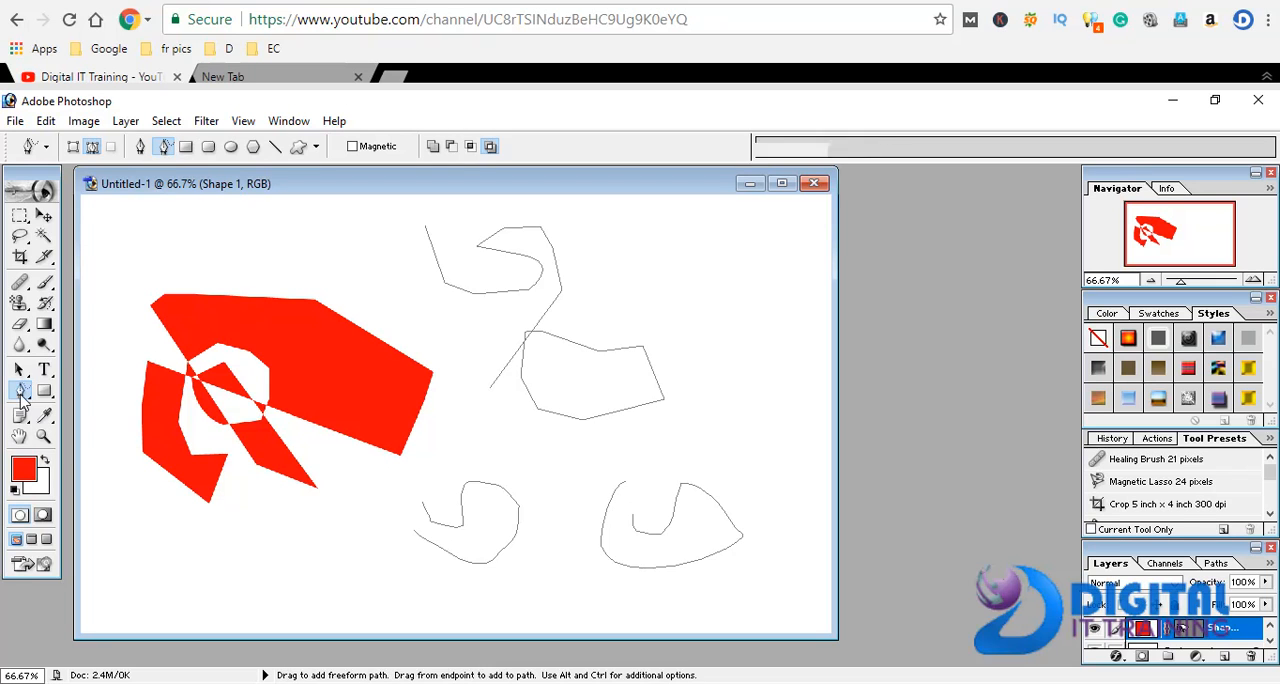
Reshape the lower-right freeform curve with the Add Anchor Point tool, pulling its bottom downward and its inner hook into zigzag peaks
left_click(21, 390)
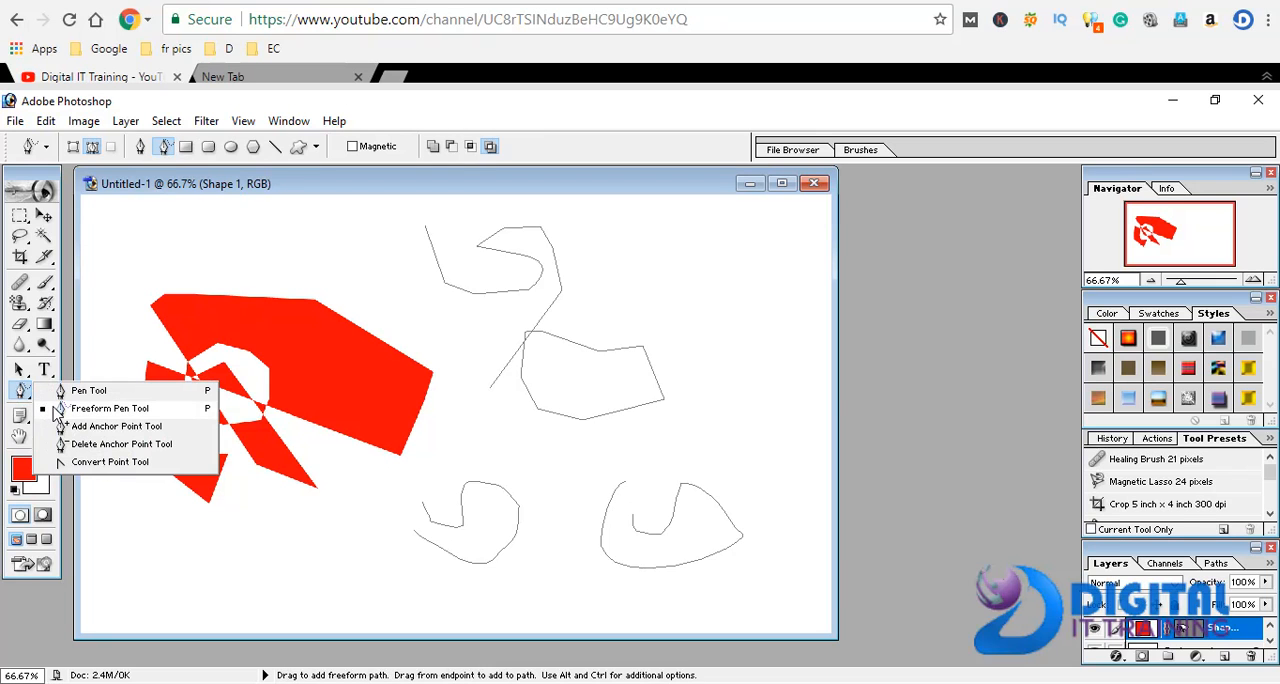
left_click(63, 428)
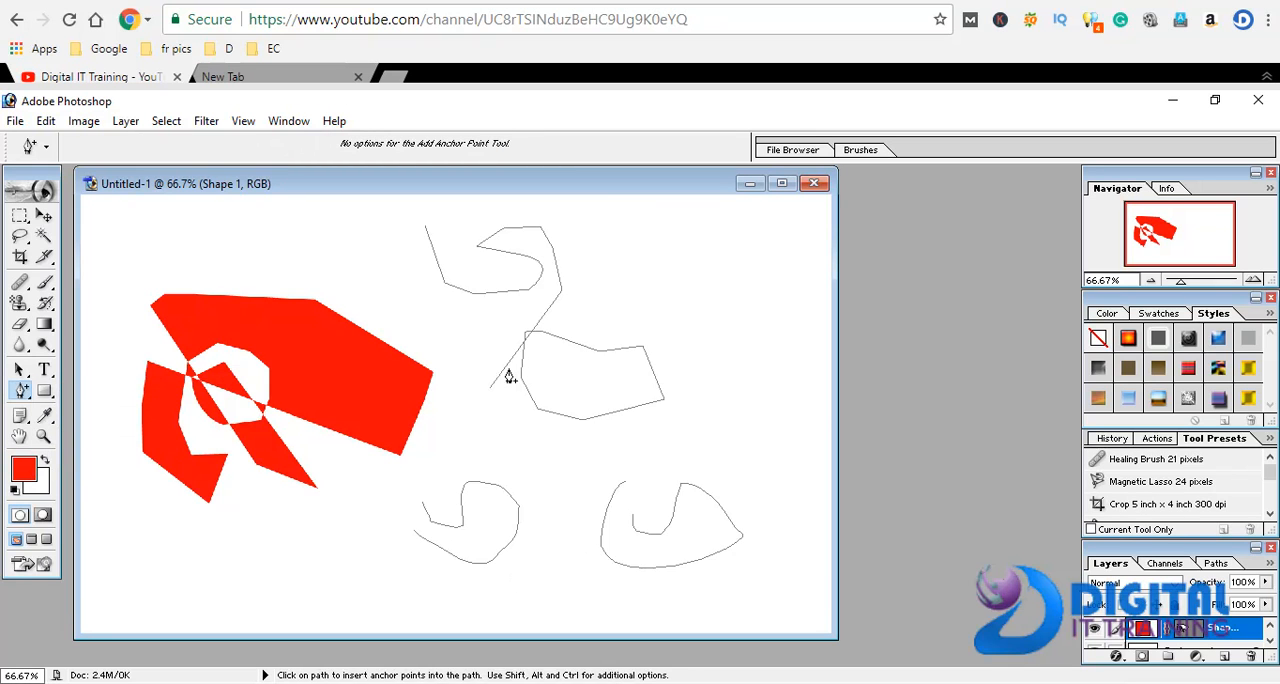
left_click(625, 483)
left_click(614, 565)
left_click_drag(615, 570, 603, 614)
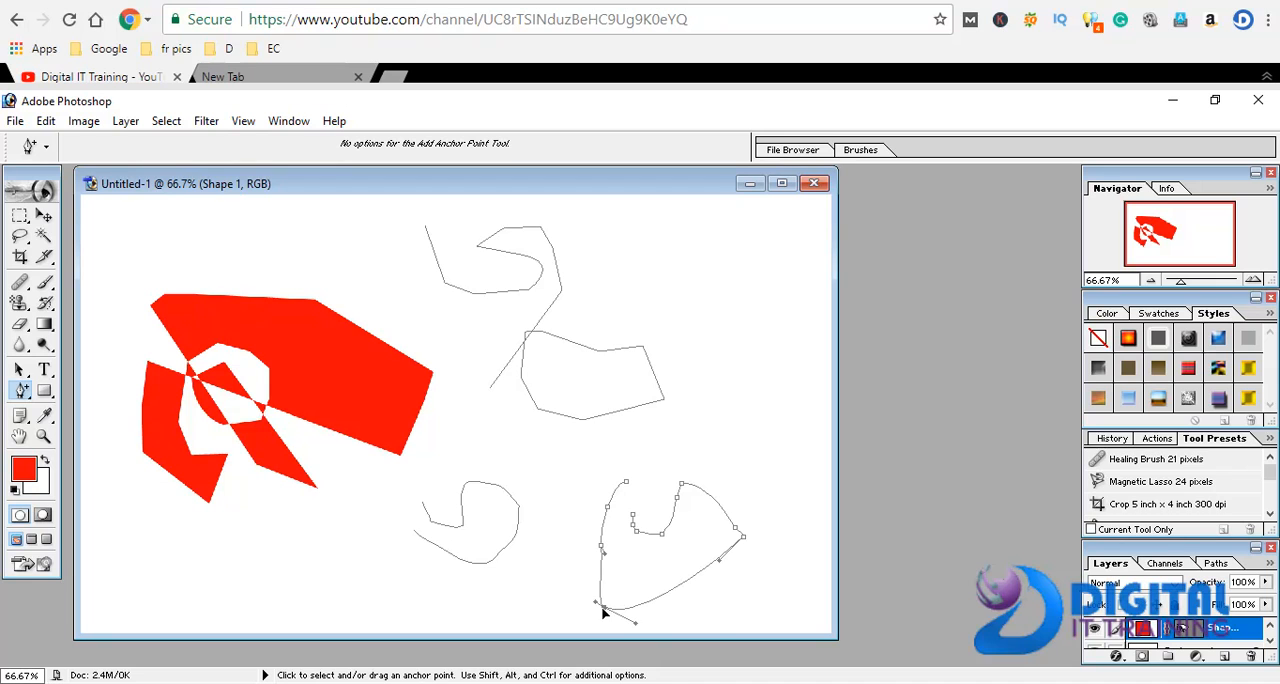
left_click(629, 484)
left_click_drag(633, 529, 694, 523)
left_click(754, 494)
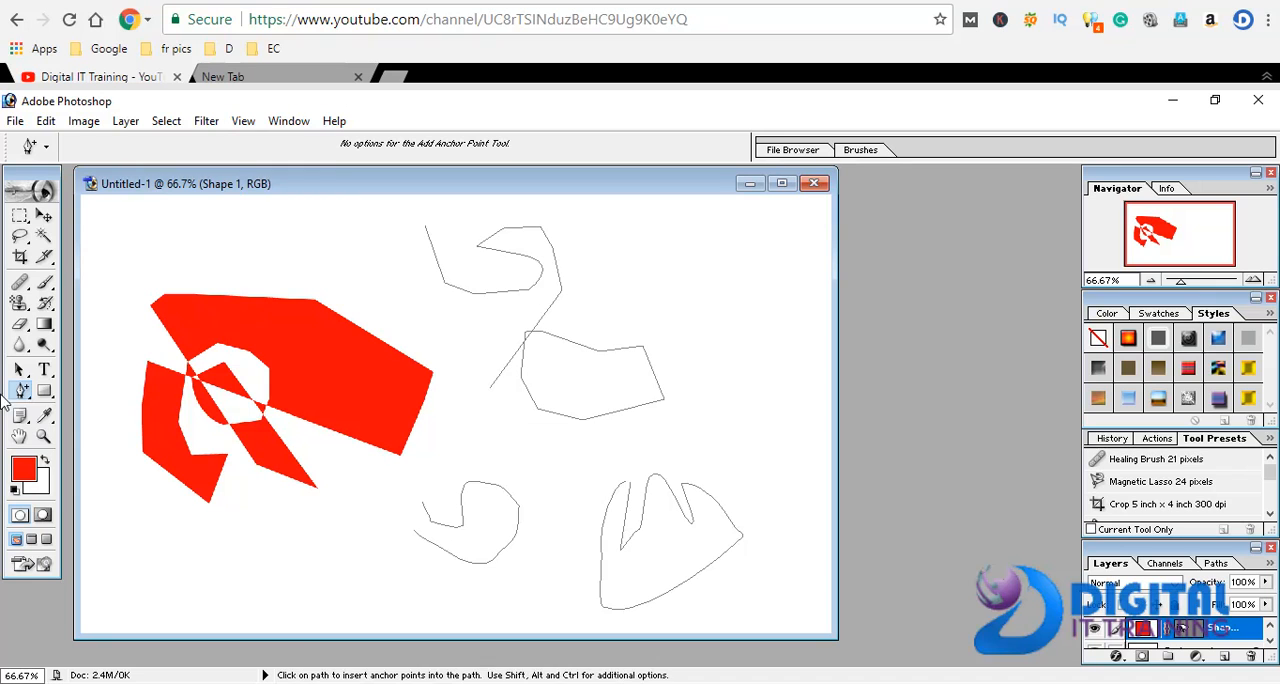
Remove the anchor points along the left side of the lower-right curve with the Delete Anchor Point tool
left_click(22, 390)
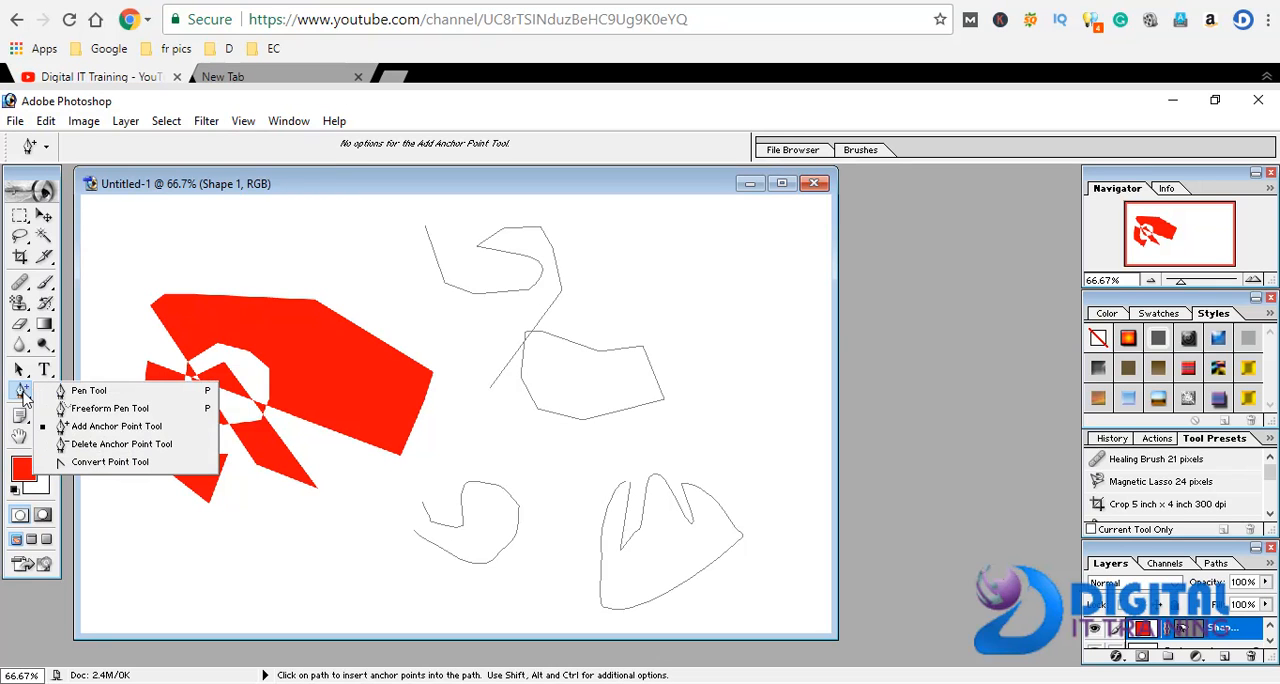
left_click(82, 444)
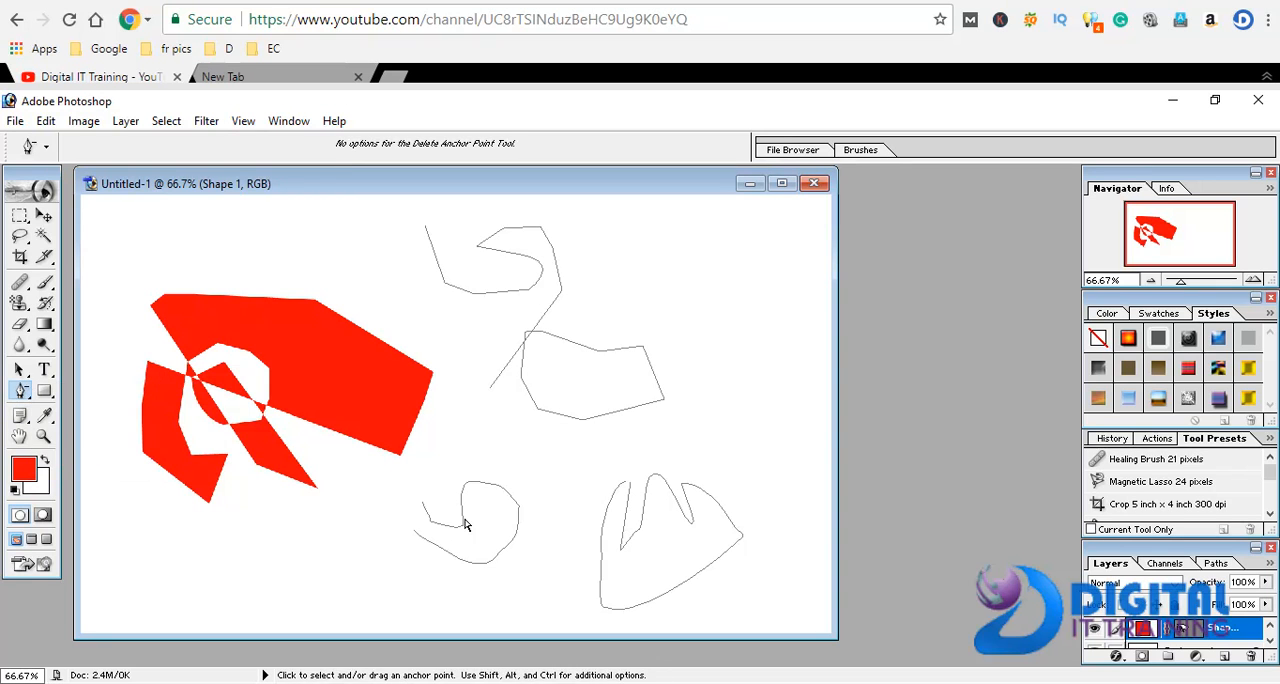
left_click(601, 548)
left_click(602, 548)
left_click(605, 520)
left_click(606, 508)
left_click(627, 486)
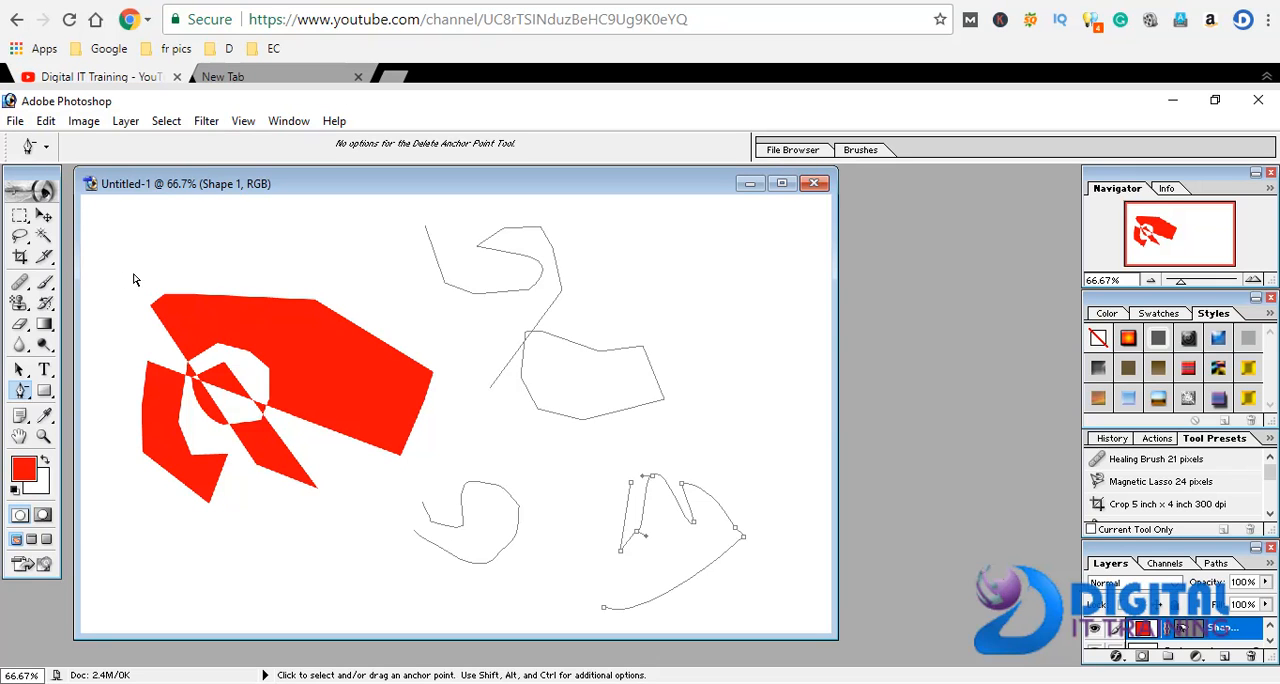
Switch from the Delete Anchor Point tool to the Pen tool in Shape Layers mode
left_click(23, 392)
left_click(64, 391)
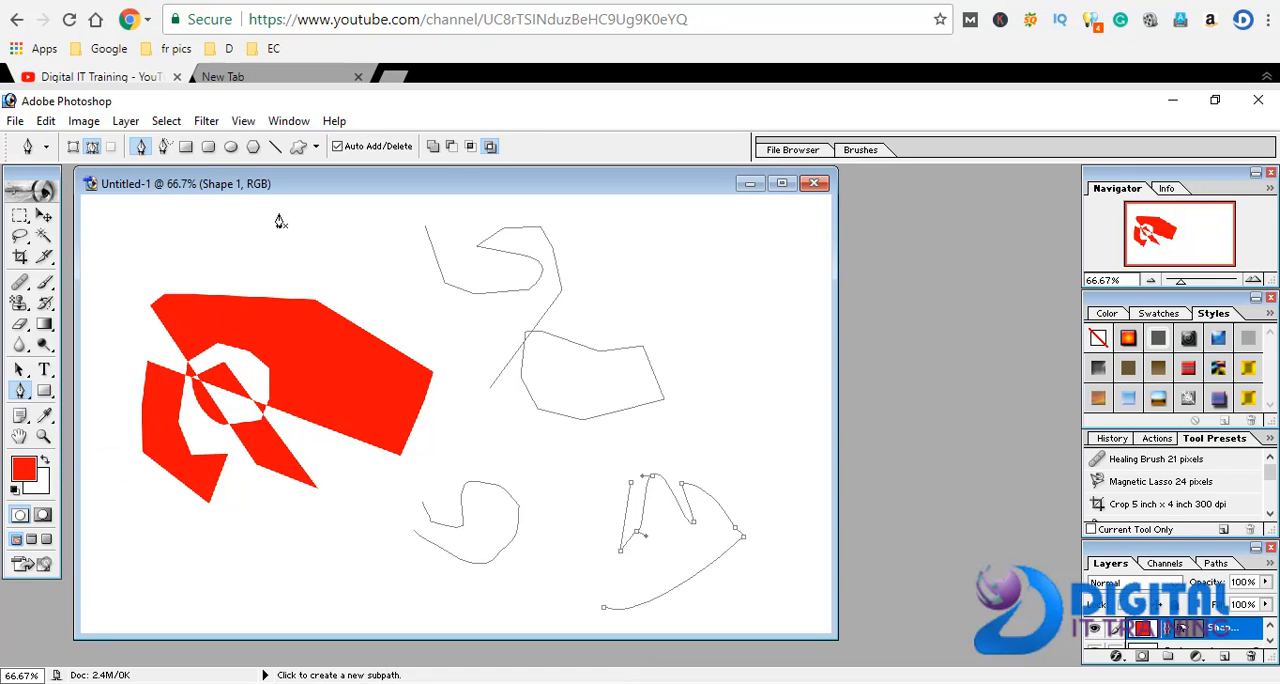
left_click(74, 147)
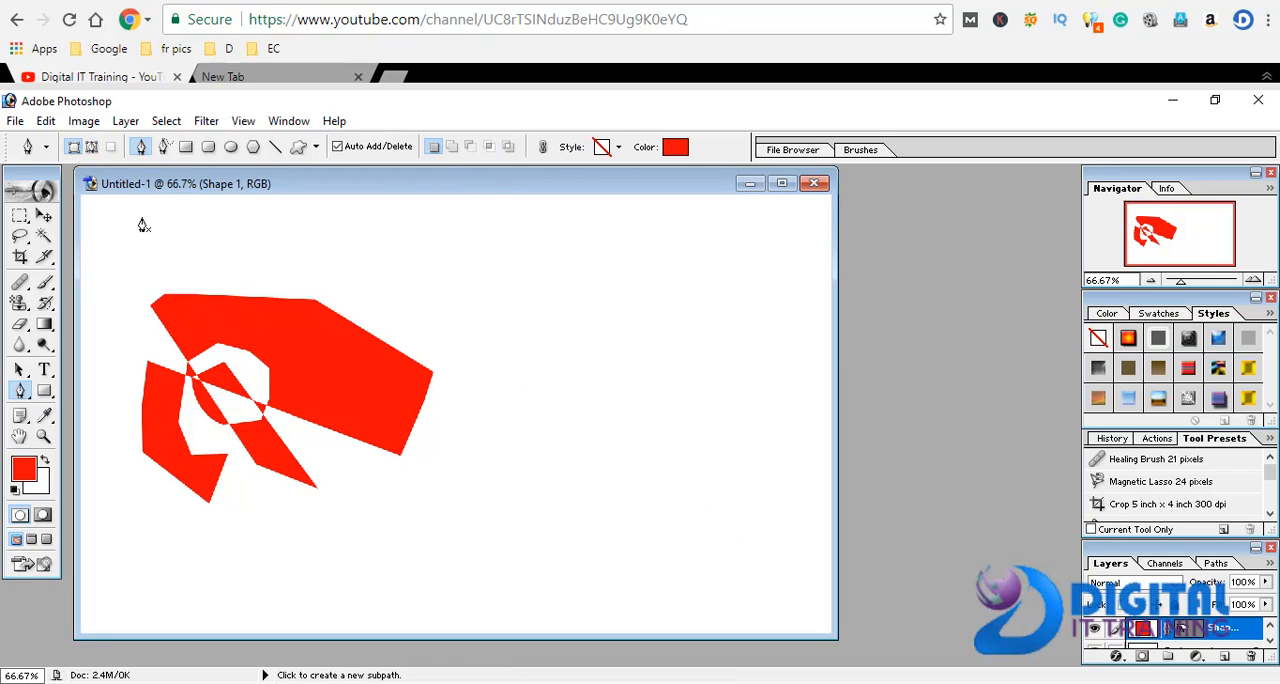
Draw a small filled red shape with crossing segments and one curved point above the existing red shape
left_click(147, 249)
left_click(182, 257)
left_click(181, 232)
left_click(269, 235)
left_click_drag(281, 266, 282, 268)
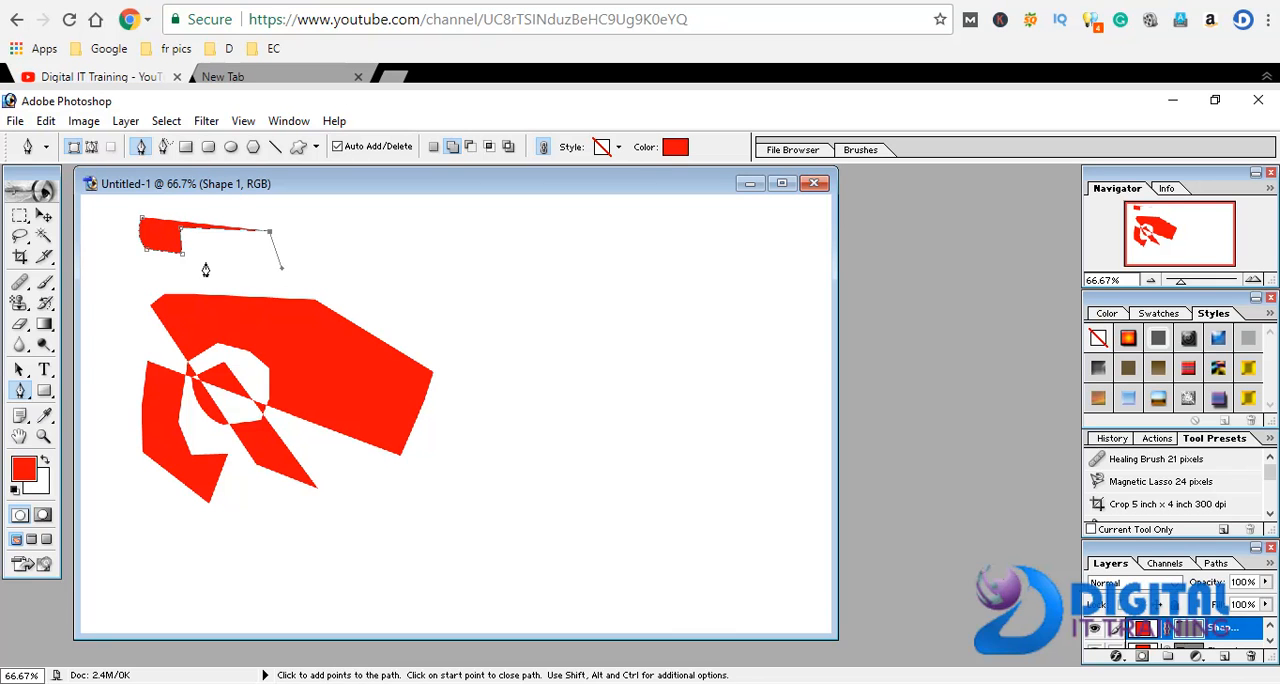
left_click(205, 263)
left_click(190, 228)
left_click_drag(220, 213, 246, 214)
left_click(226, 272)
left_click(252, 272)
left_click(272, 276)
left_click(277, 261)
left_click(281, 248)
left_click(277, 208)
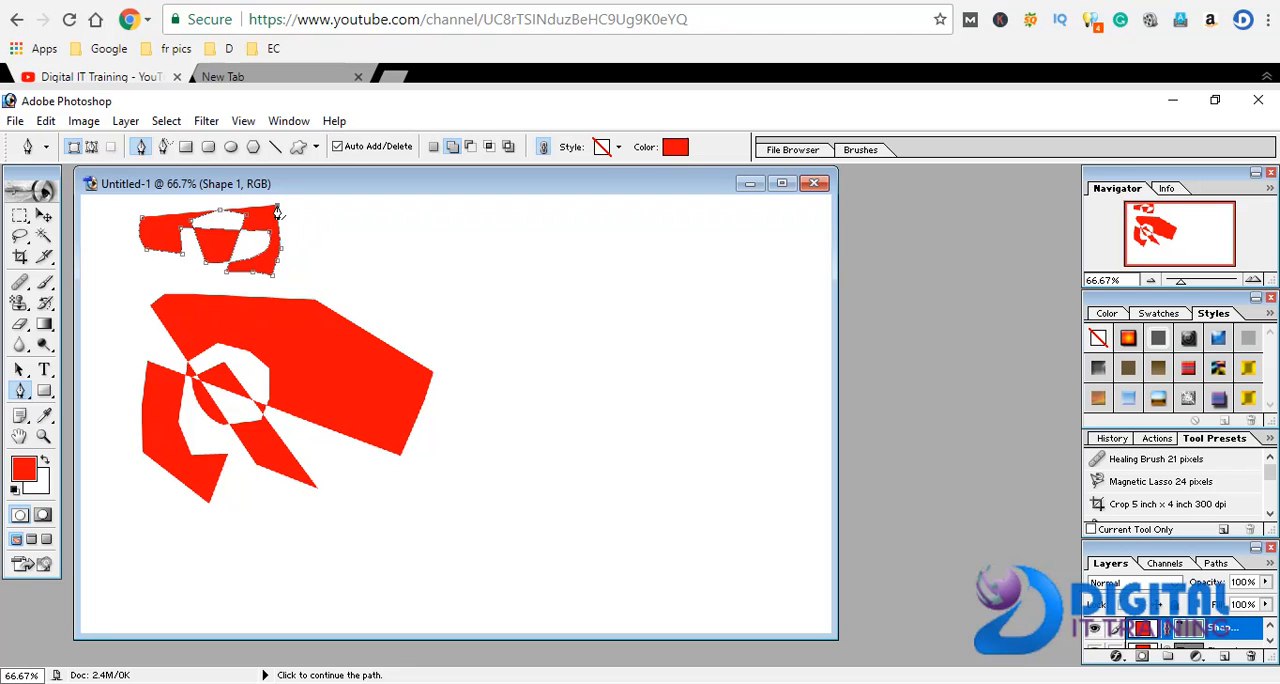
Extend the small shape diagonally to the canvas's lower right, zigzagging back up and ending in a curved point near the right side
left_click(735, 528)
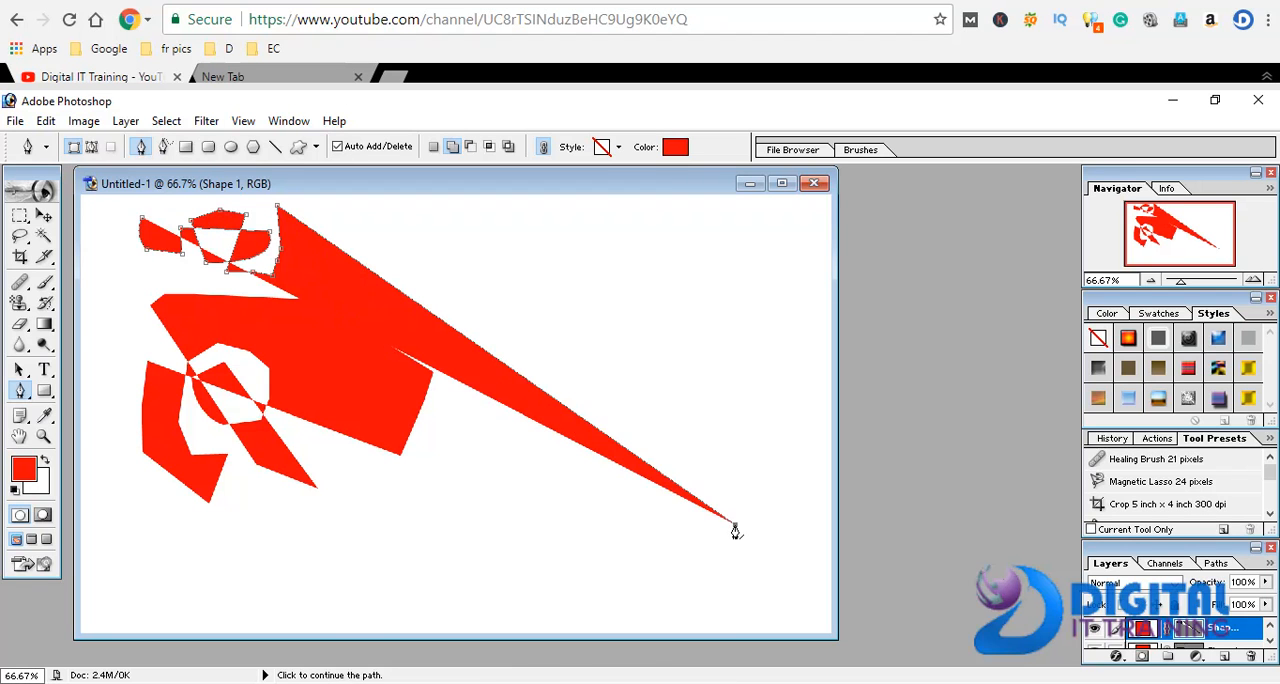
left_click(668, 378)
left_click(576, 418)
left_click(554, 453)
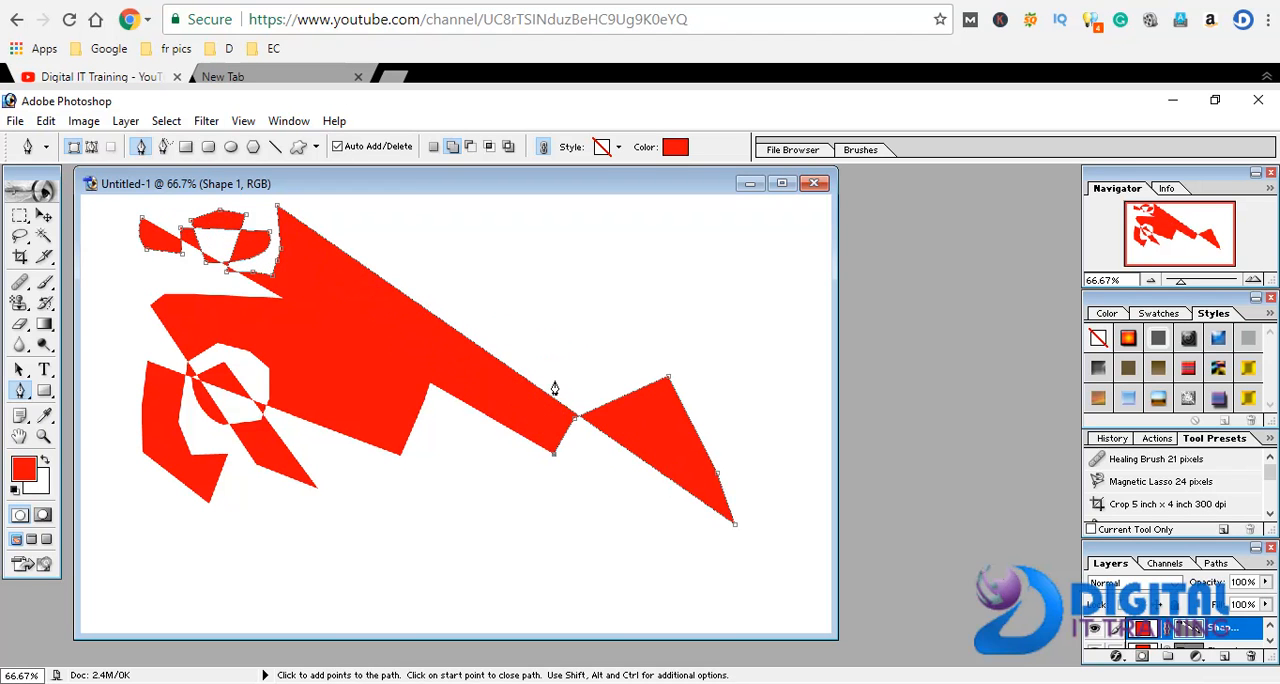
left_click(555, 381)
left_click(563, 351)
left_click(631, 318)
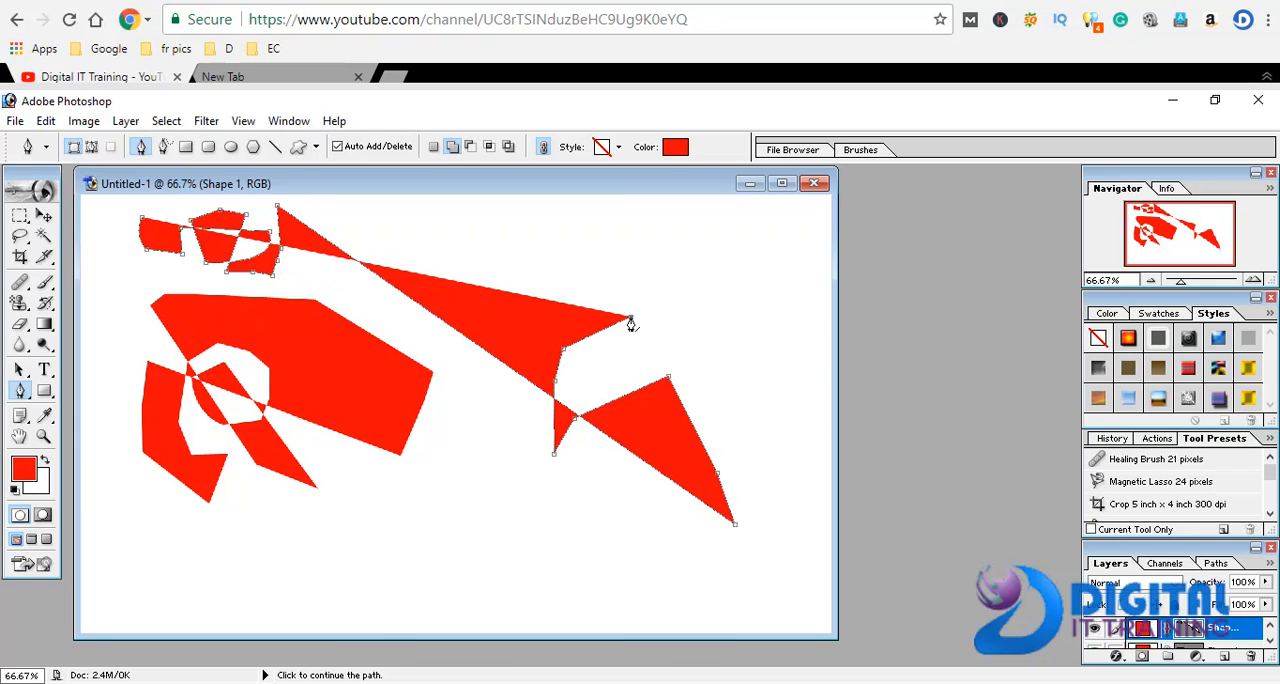
left_click_drag(665, 298, 691, 352)
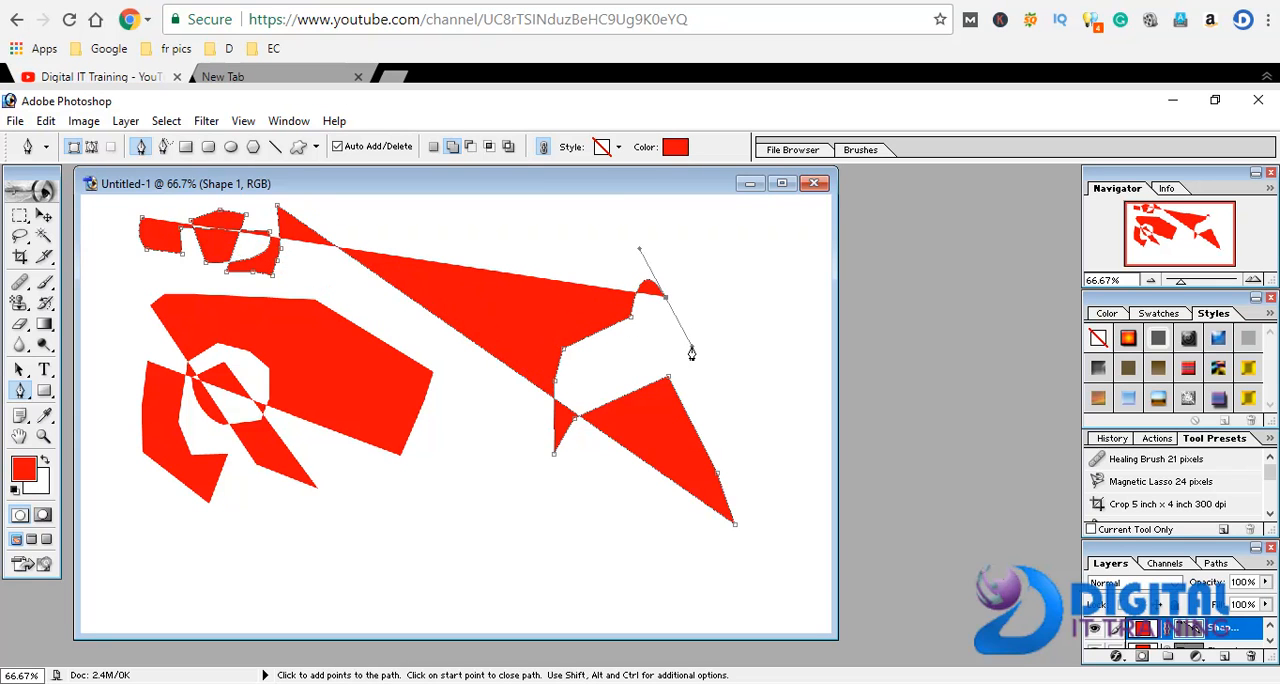
Add straight-sided points near the canvas's lower edge to form a four-sided block below the diagonal shape
left_click(483, 574)
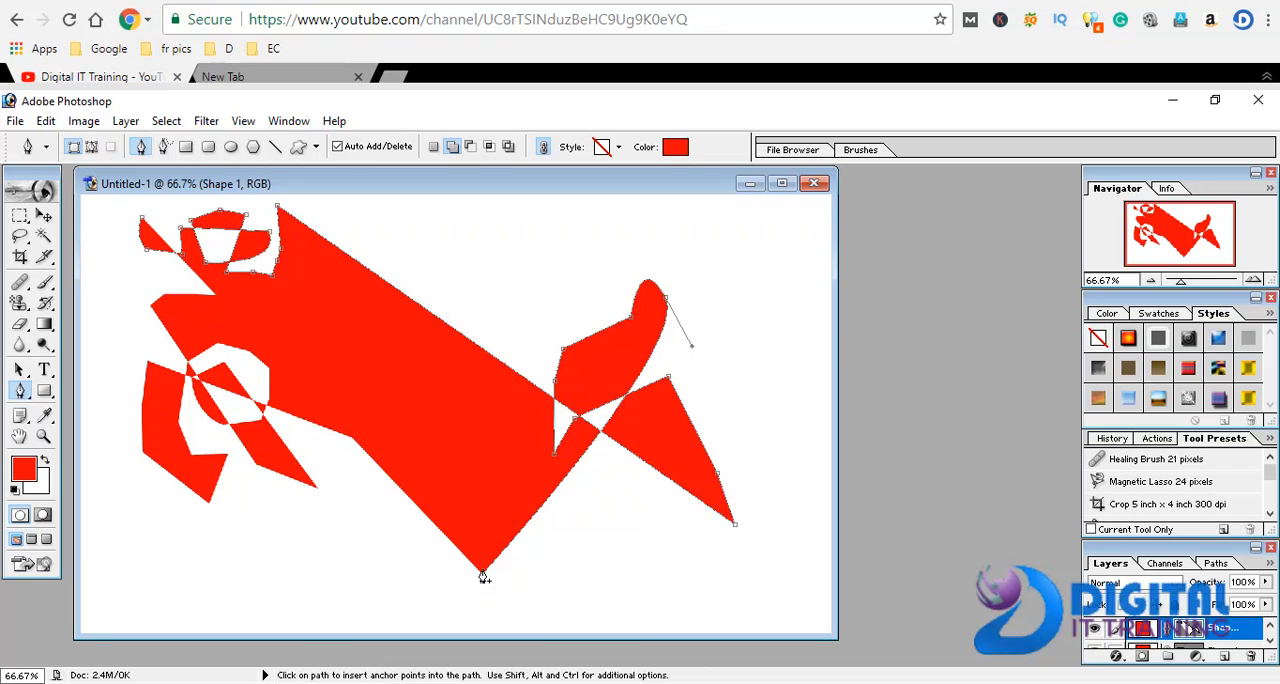
left_click(621, 607)
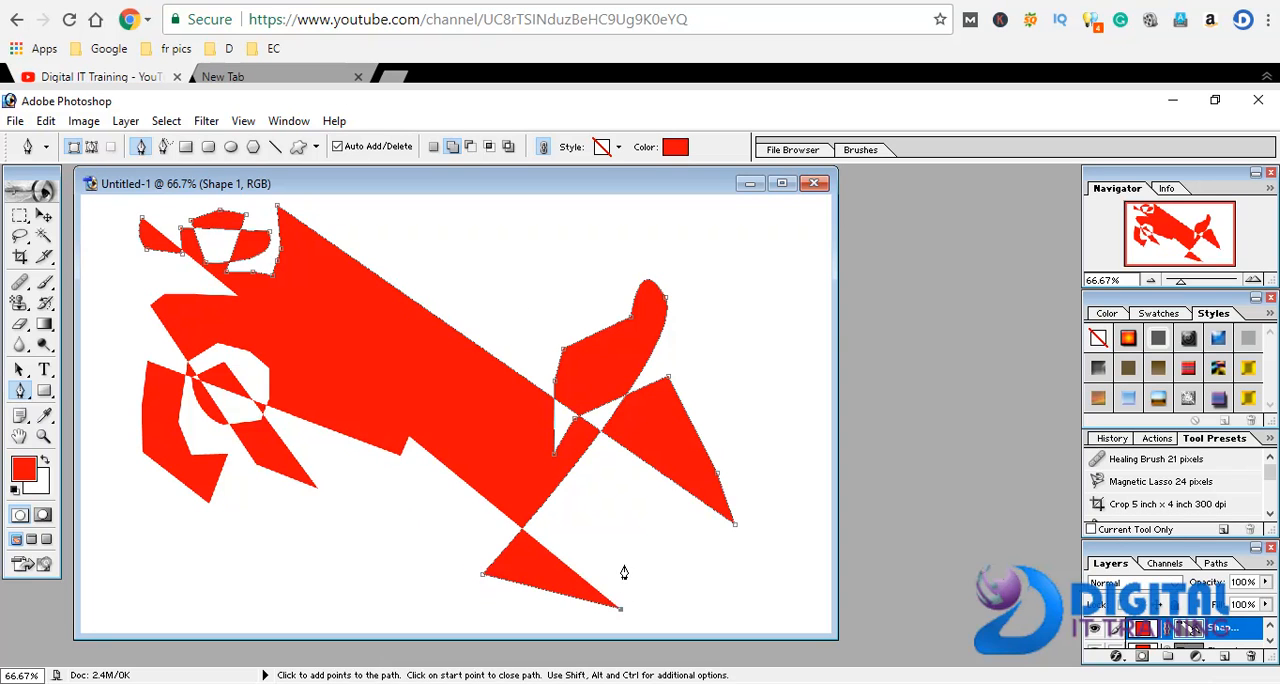
left_click(624, 565)
left_click(628, 505)
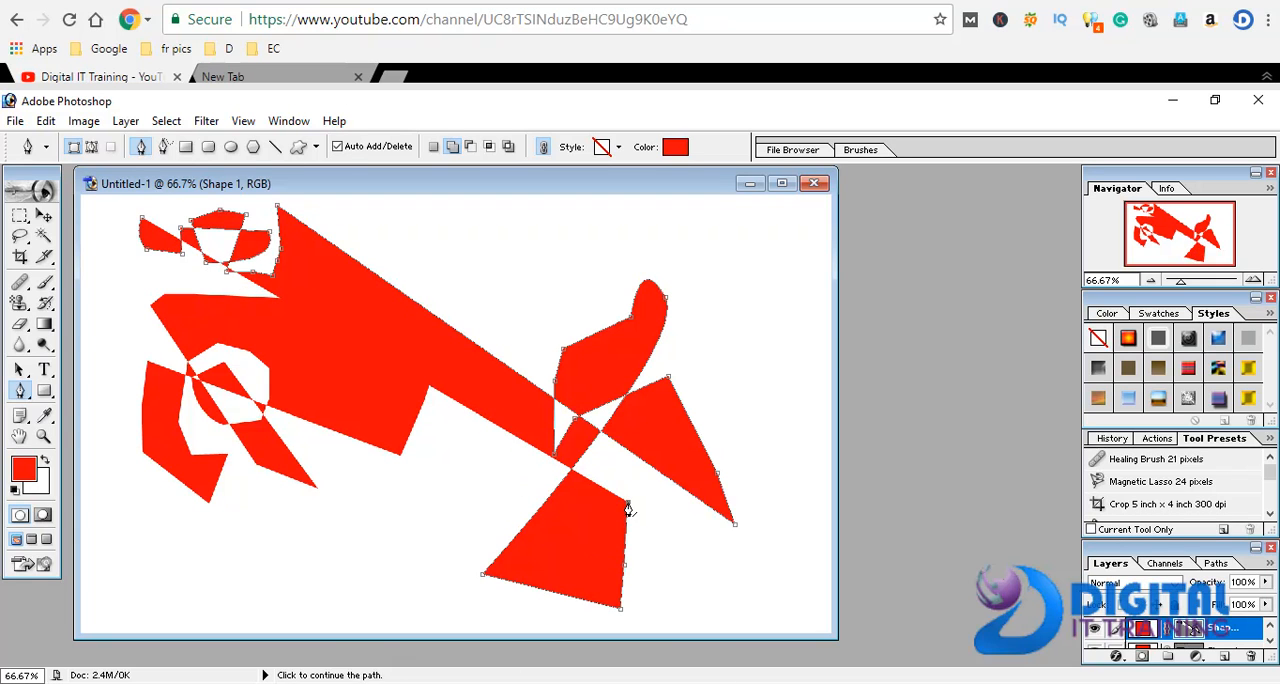
Try to paint on the shape layer with the History Brush and the Art History Brush
mouse_move(45, 303)
left_mouse_down()
mouse_move(88, 304)
mouse_move(91, 318)
mouse_move(110, 298)
left_mouse_up()
left_click(185, 312)
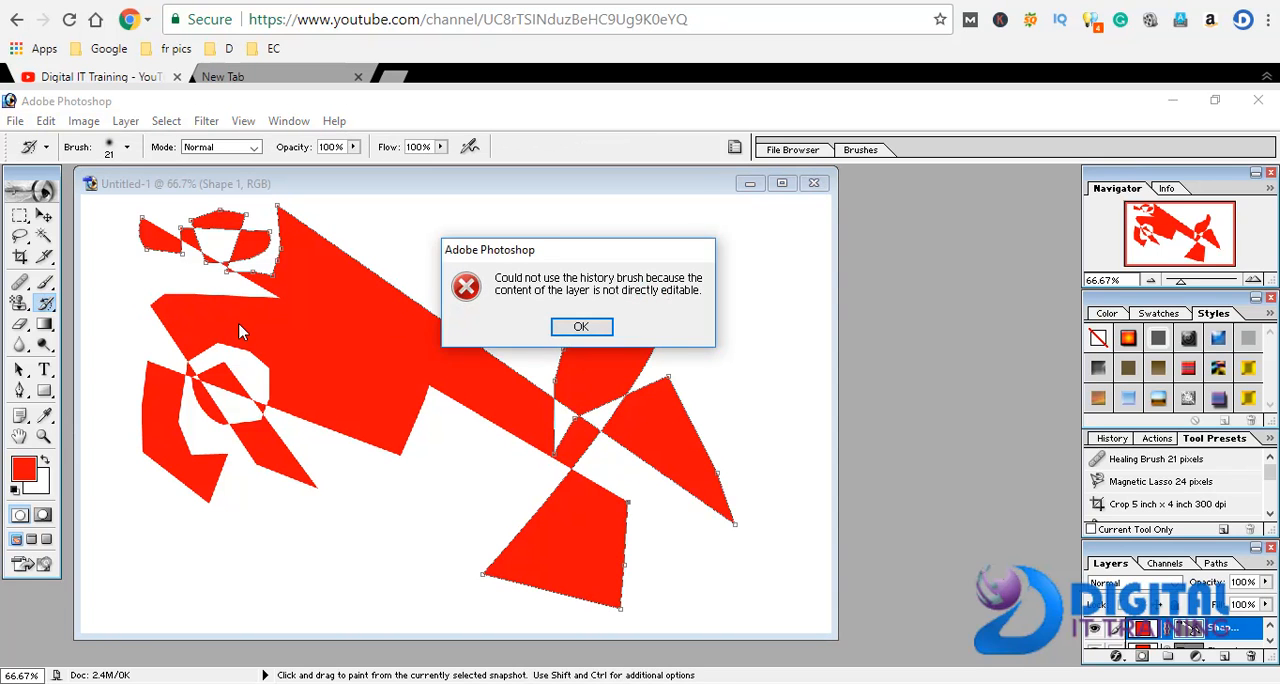
left_click(566, 328)
left_click_drag(45, 303, 100, 316)
left_click(306, 336)
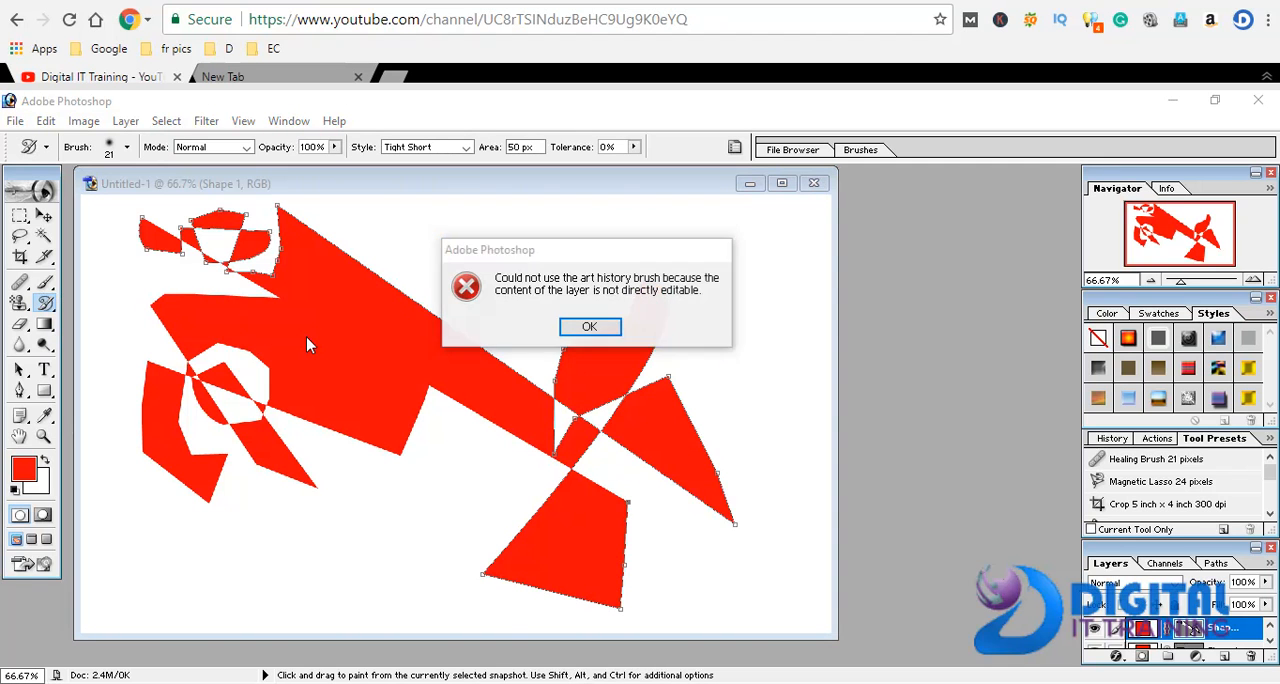
left_click(592, 327)
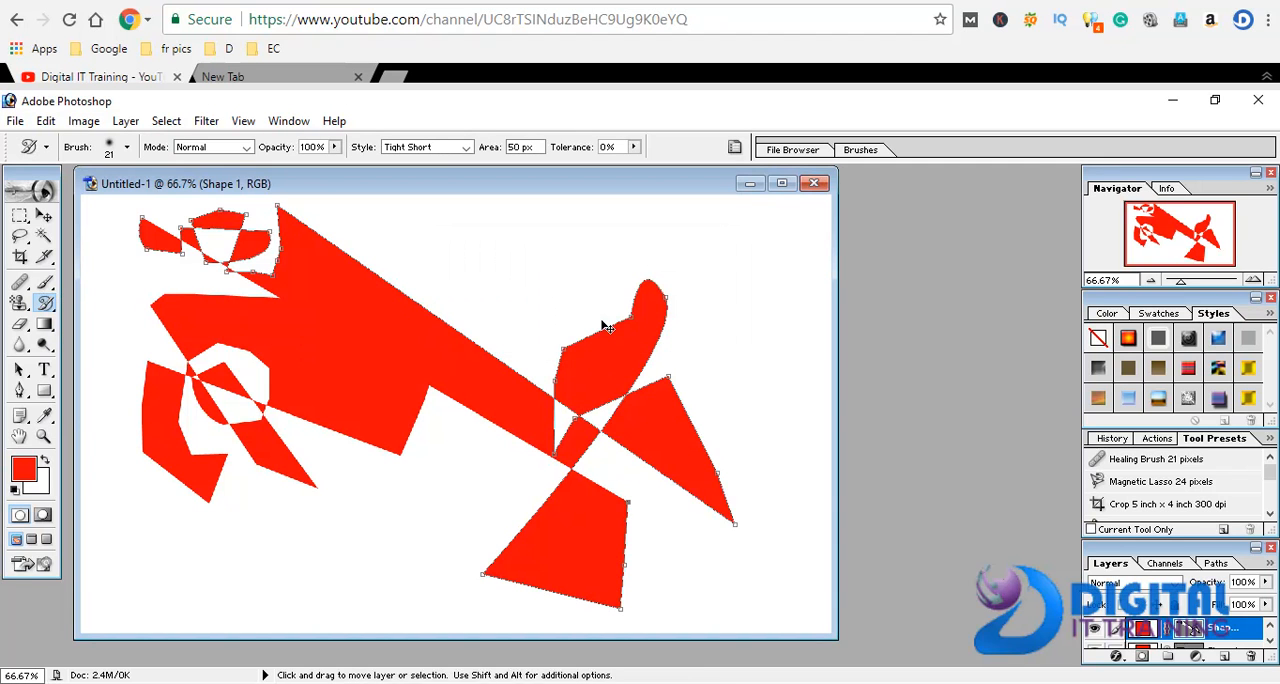
Select the whole canvas and delete the Shape 2 layer
key("Delete")
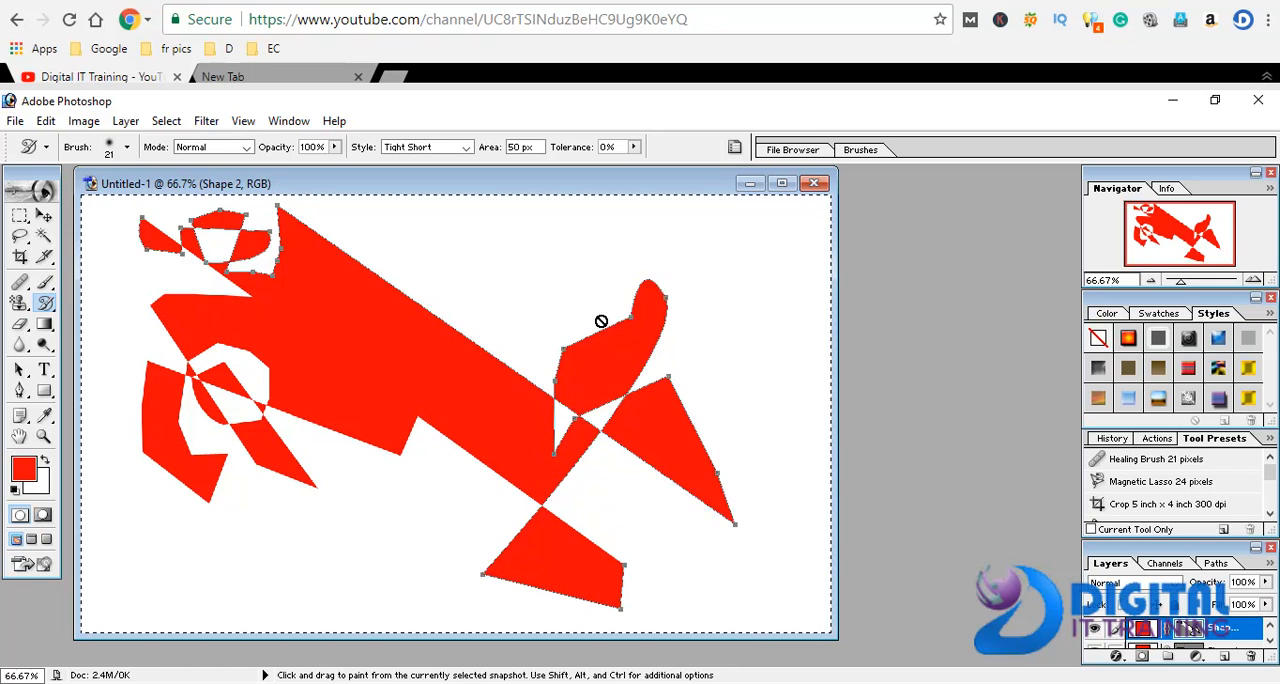
key("Delete")
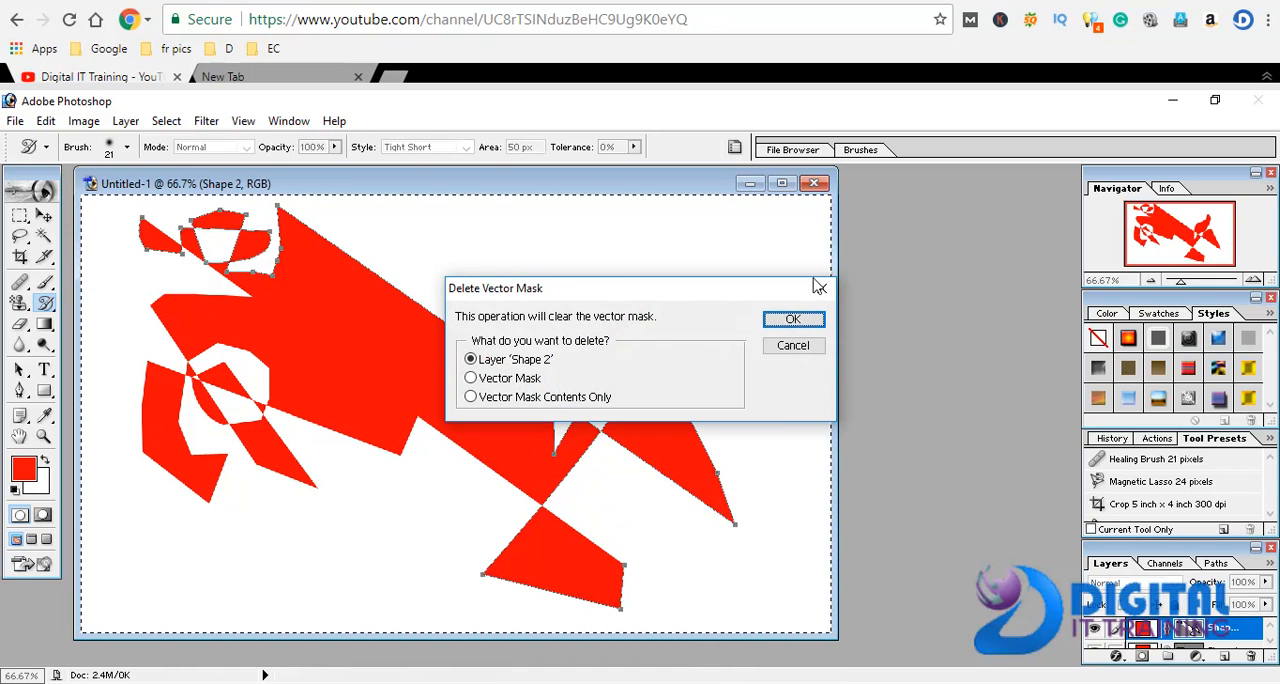
left_click(793, 320)
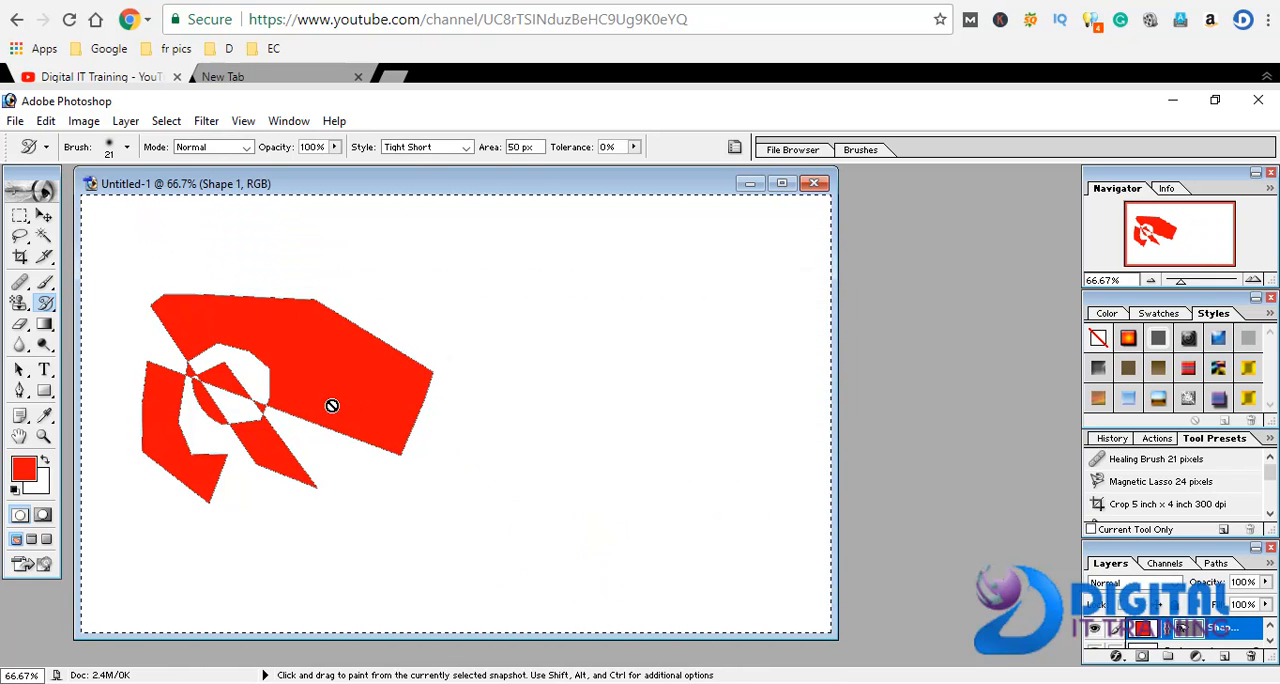
left_click(334, 412)
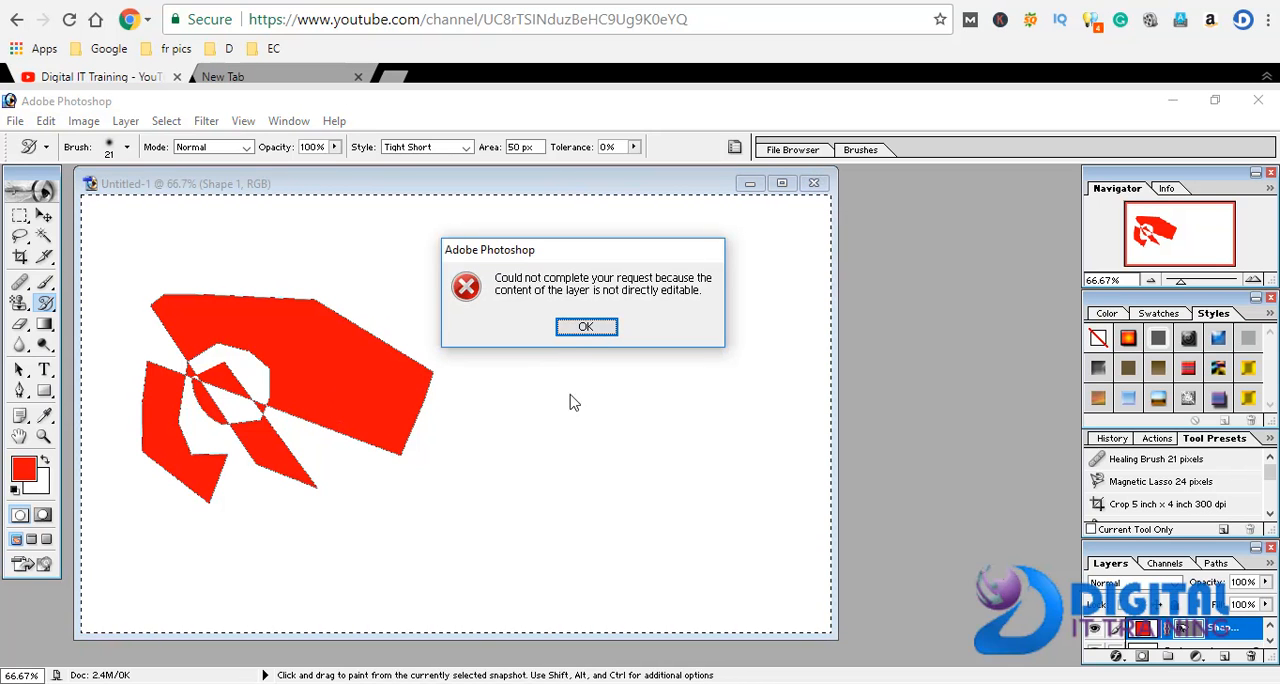
left_click(584, 324)
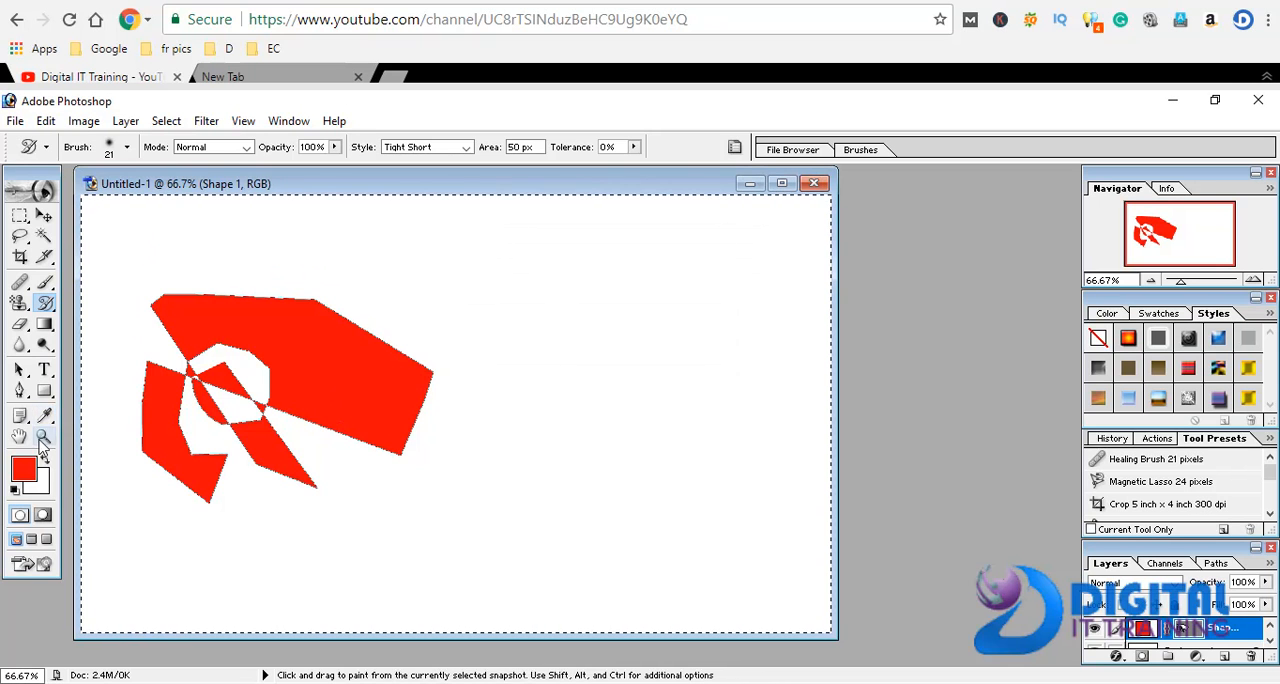
Draw a filled red shape on the right half of the canvas with the Pen tool, forming a triangular peak and a lower-right extension
right_click(20, 391)
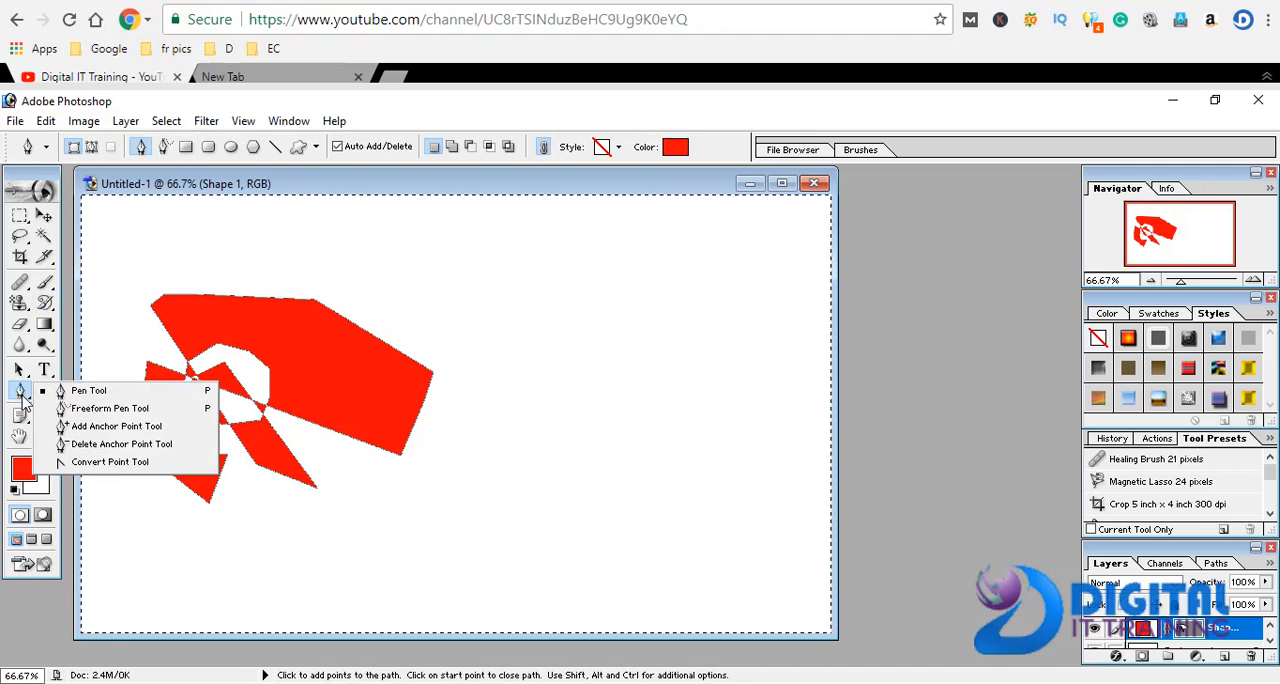
left_click(52, 390)
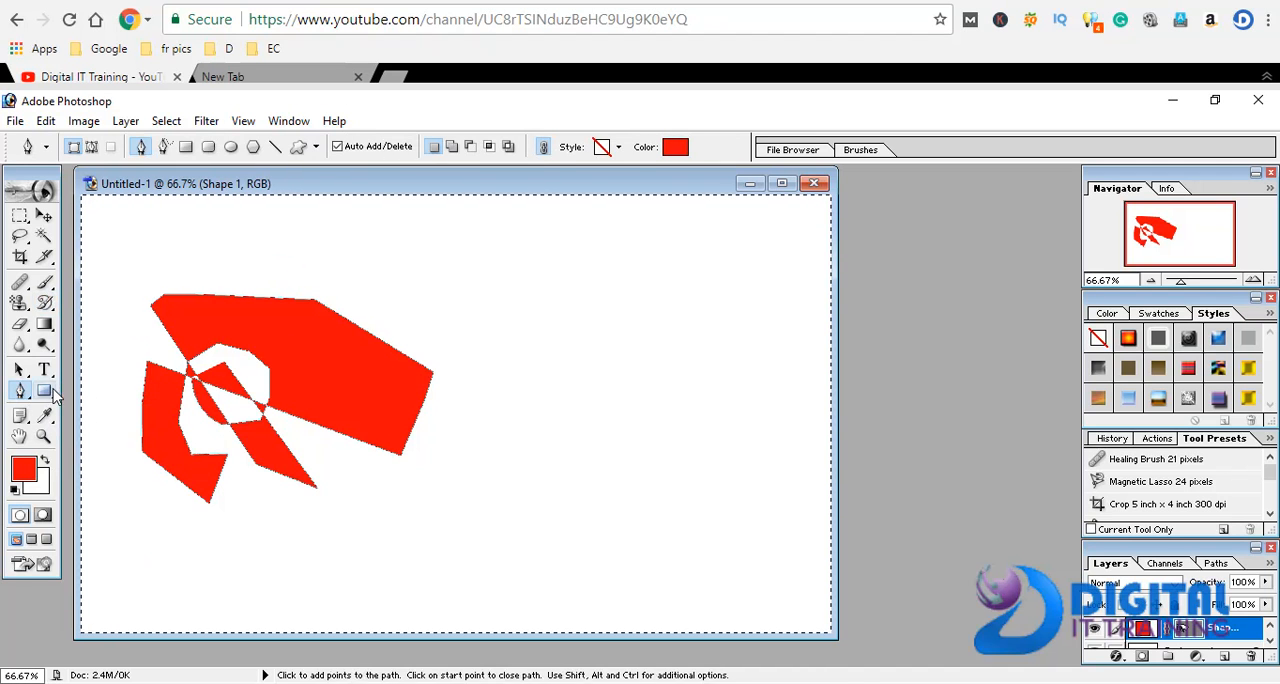
left_click(594, 403)
left_click(620, 343)
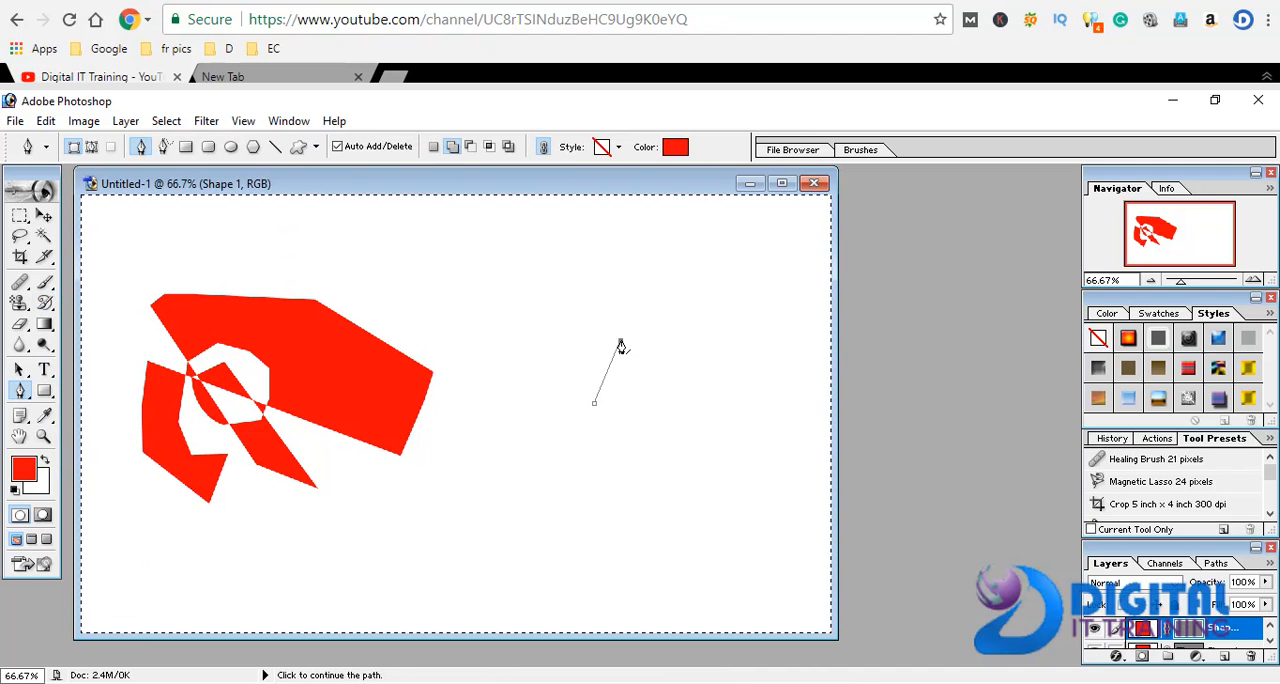
left_click(636, 302)
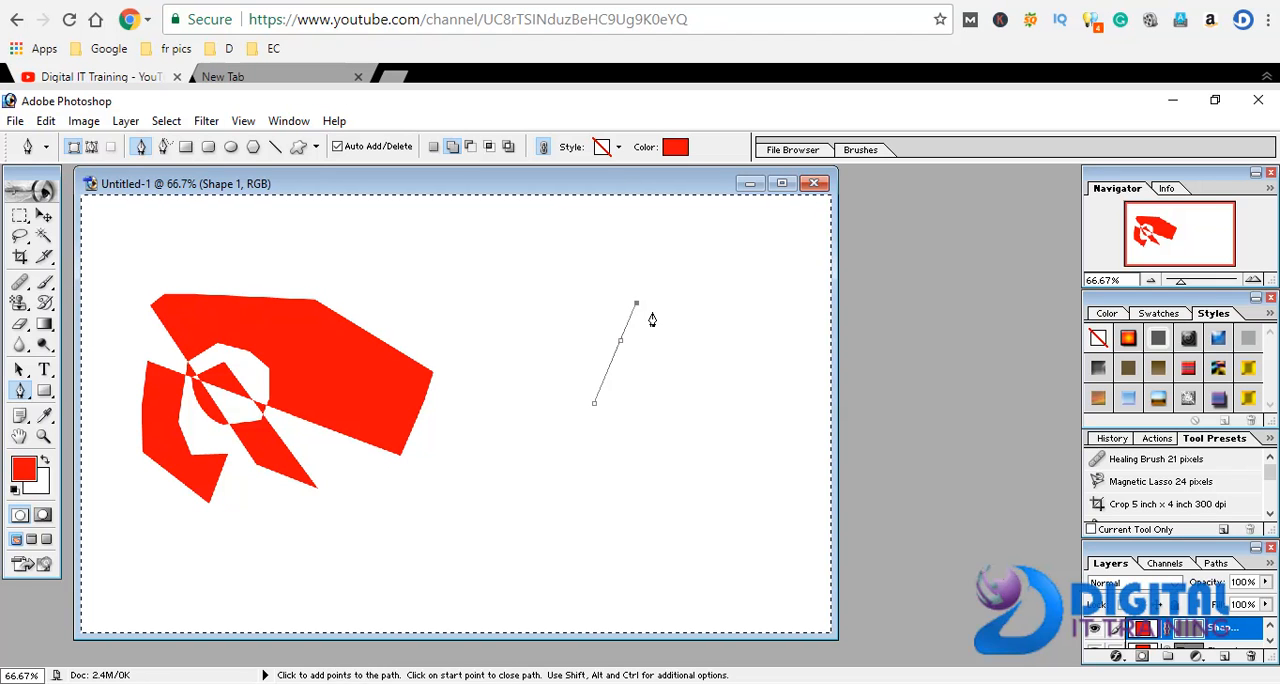
left_click(676, 362)
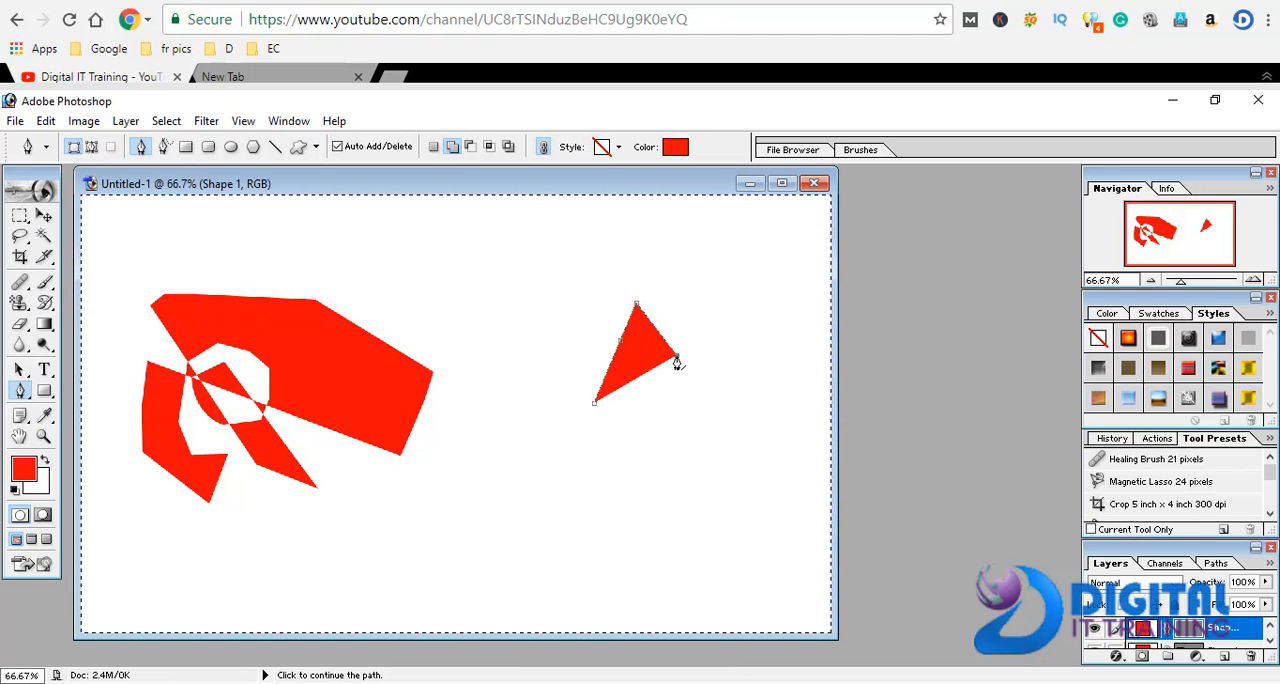
left_click(699, 393)
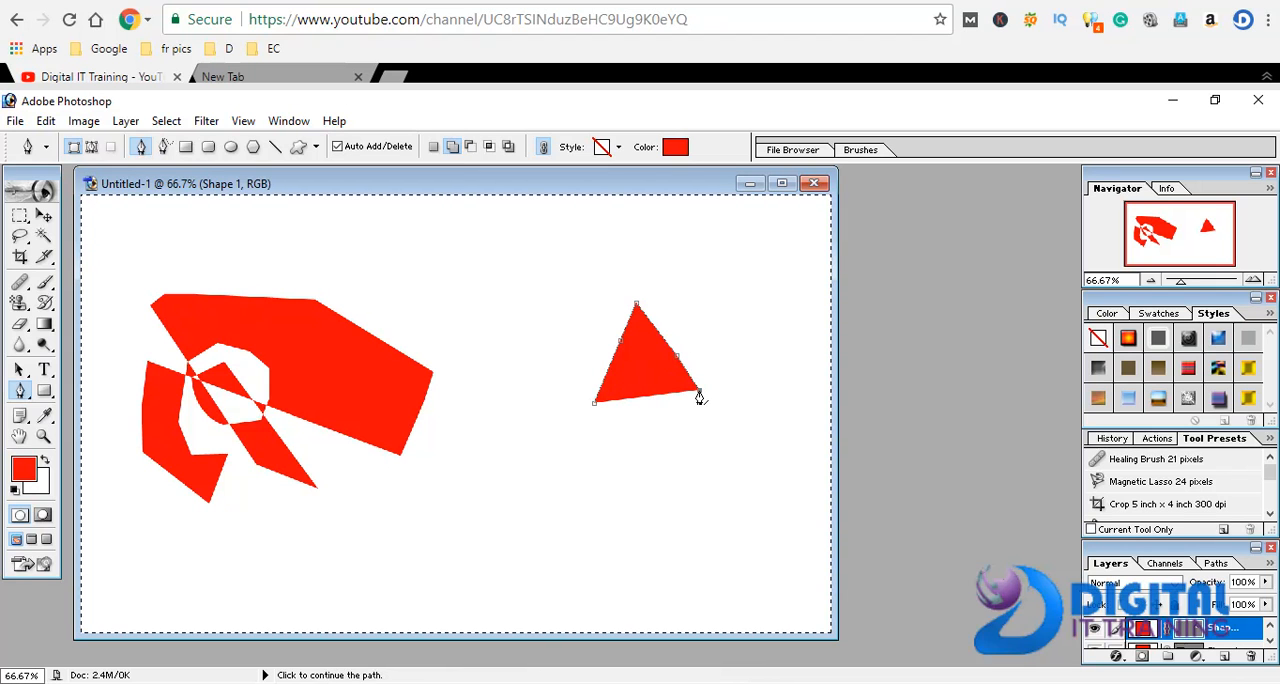
left_click(763, 405)
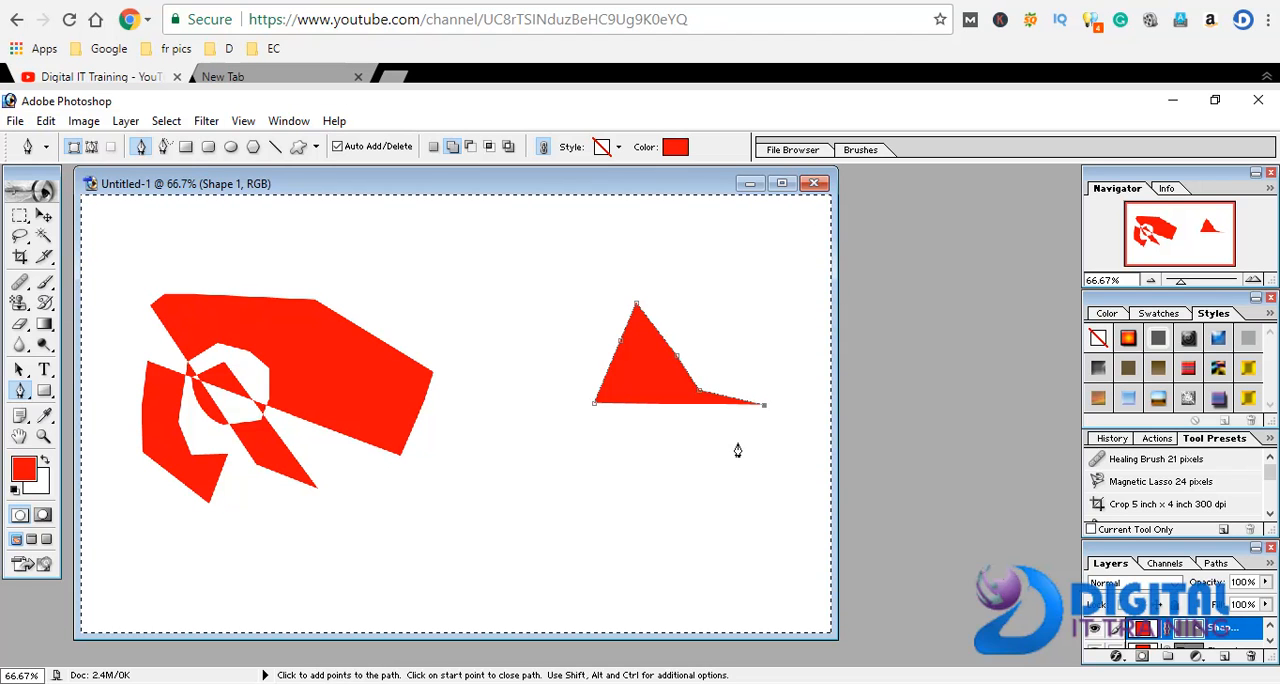
left_click(737, 447)
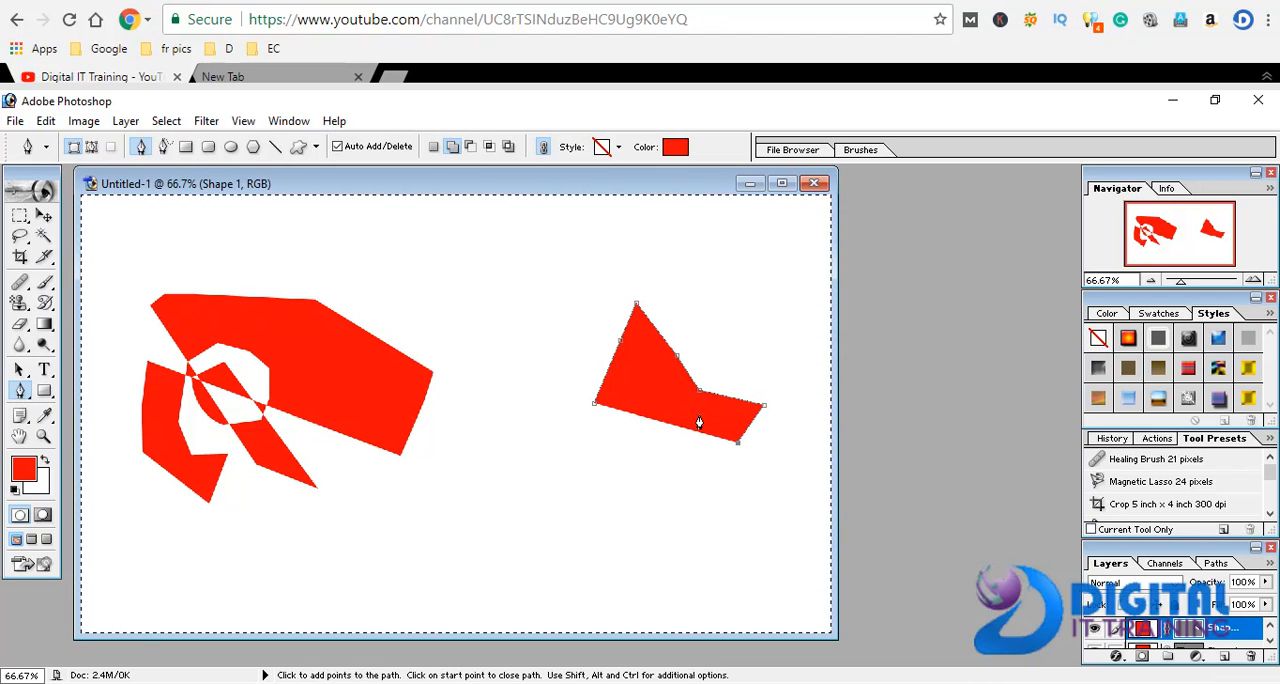
Shape the inner notch between the triangle and its lower-right extension with close-set points, removing the existing anchor point there
left_click(699, 418)
left_click(699, 407)
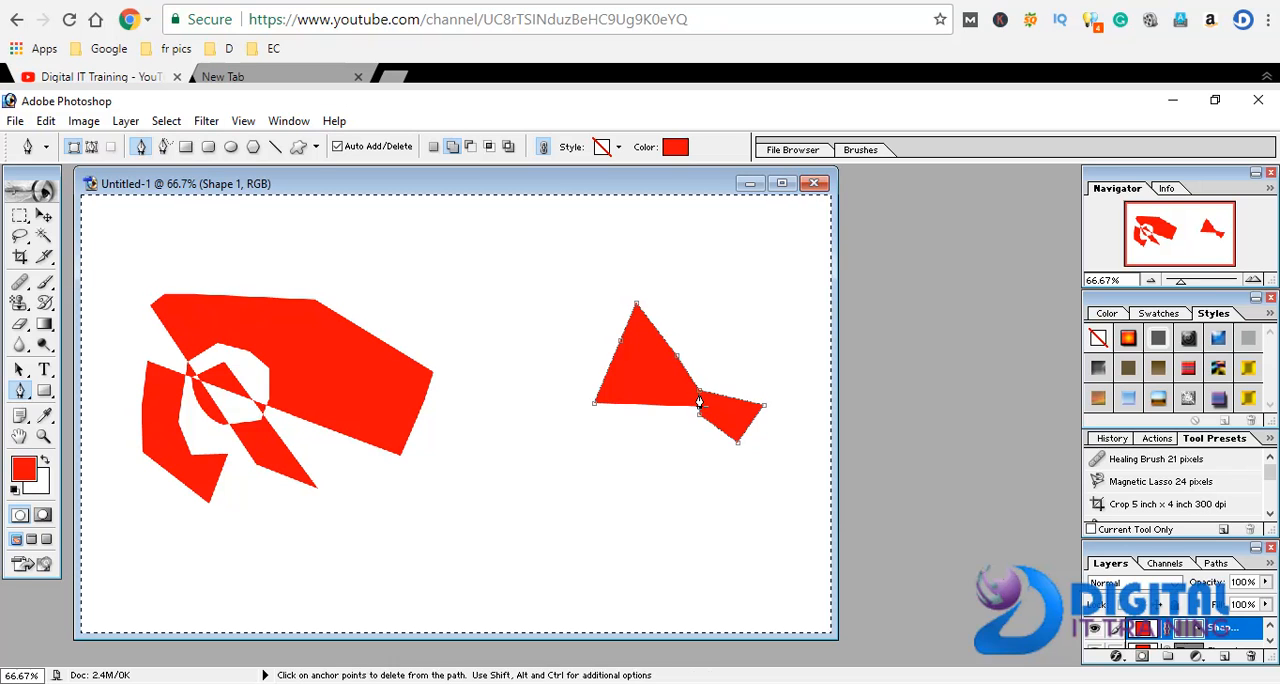
left_click(699, 395)
left_click(704, 398)
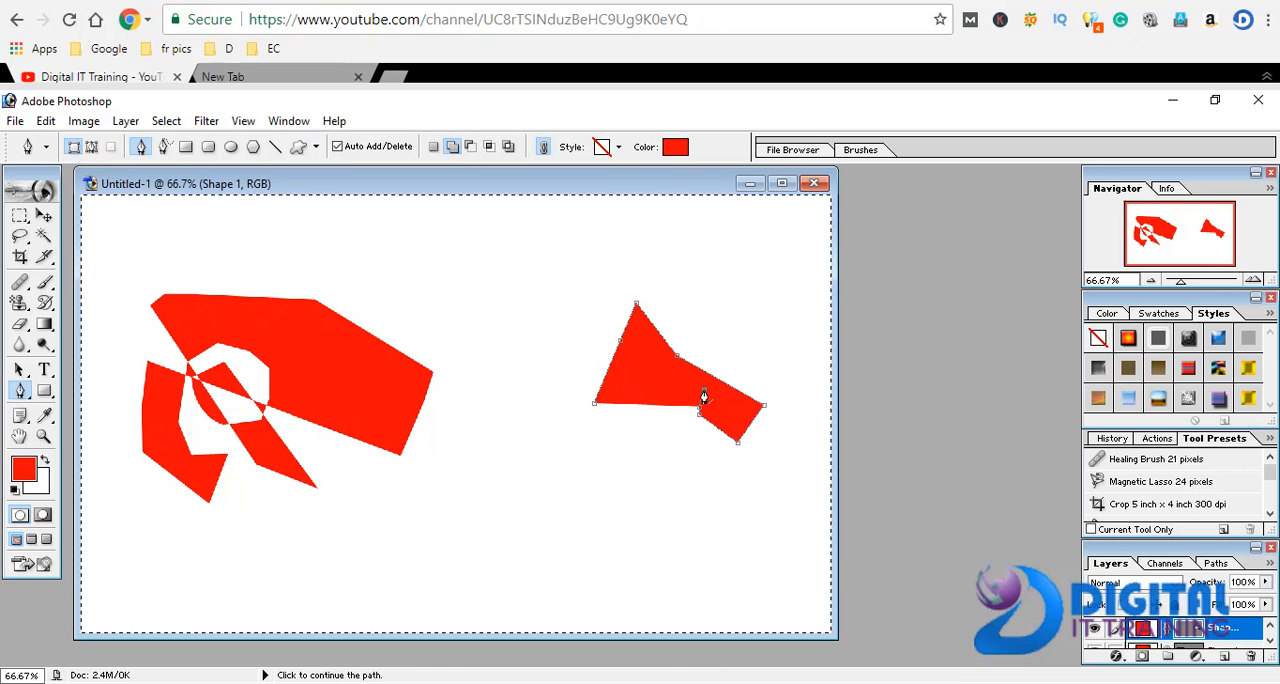
left_click(712, 398)
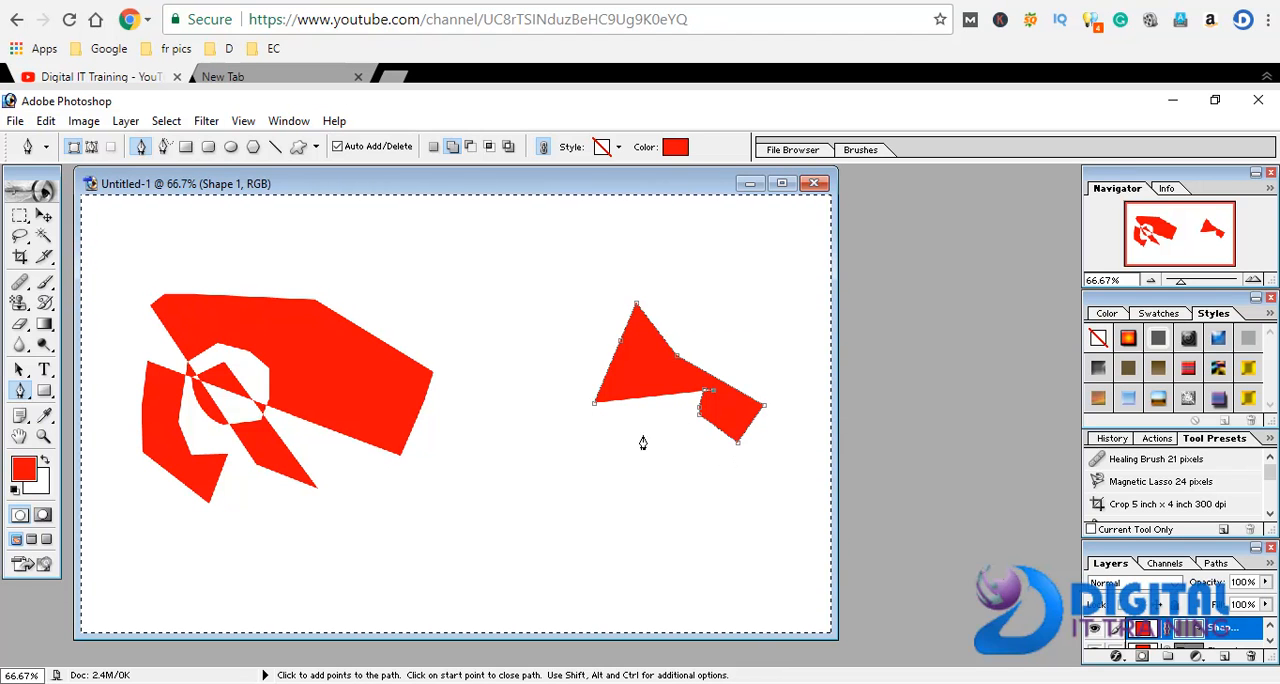
Extend the red shape on the right half with Pen tool points that form a small arm at its lower left
left_click(598, 411)
left_click(552, 410)
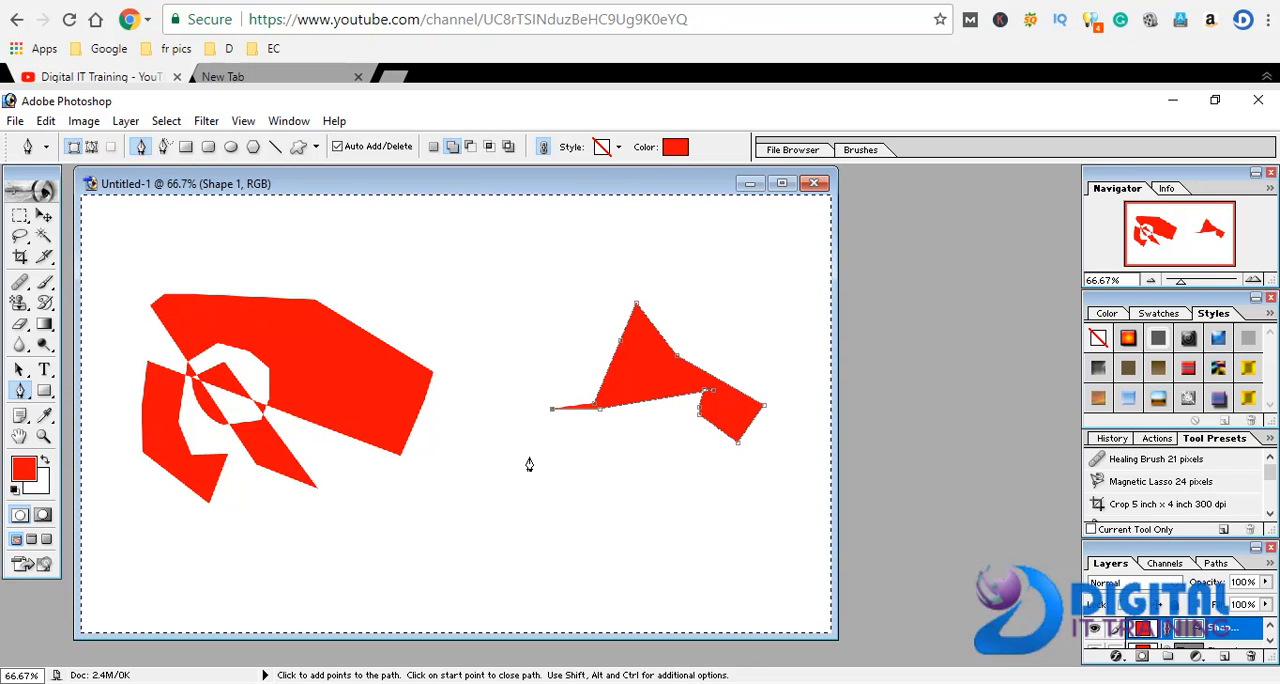
left_click(536, 431)
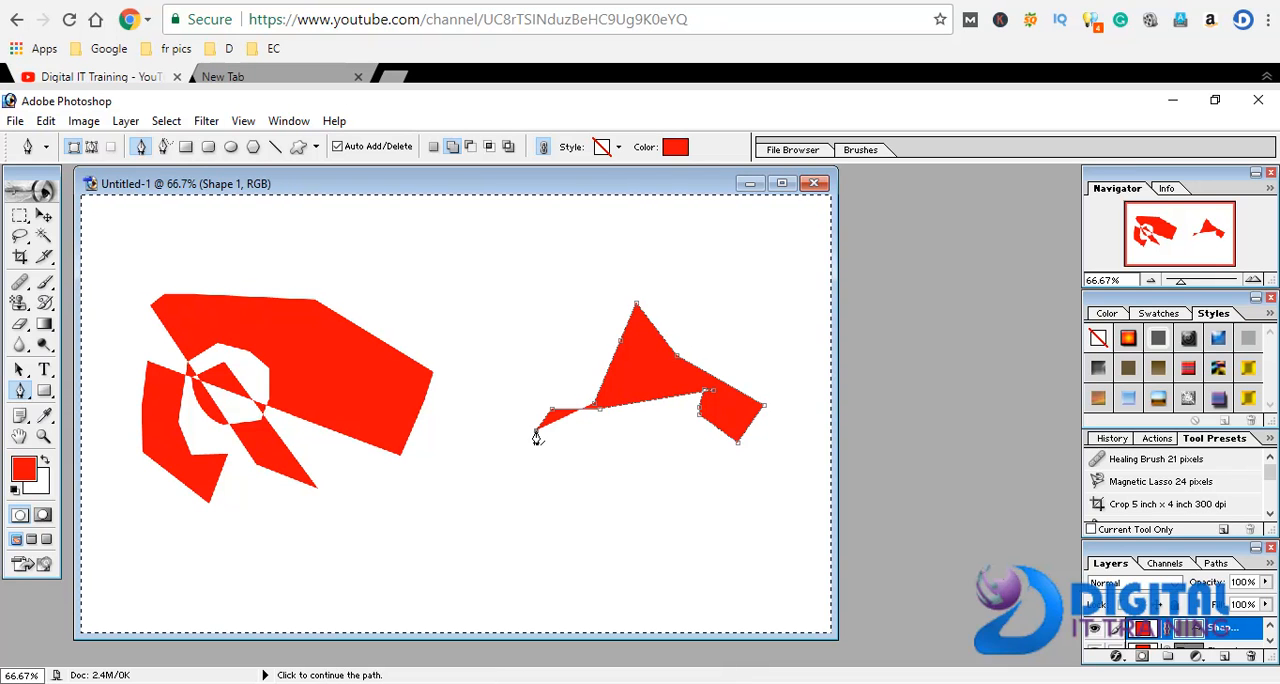
left_click(586, 434)
left_click(608, 444)
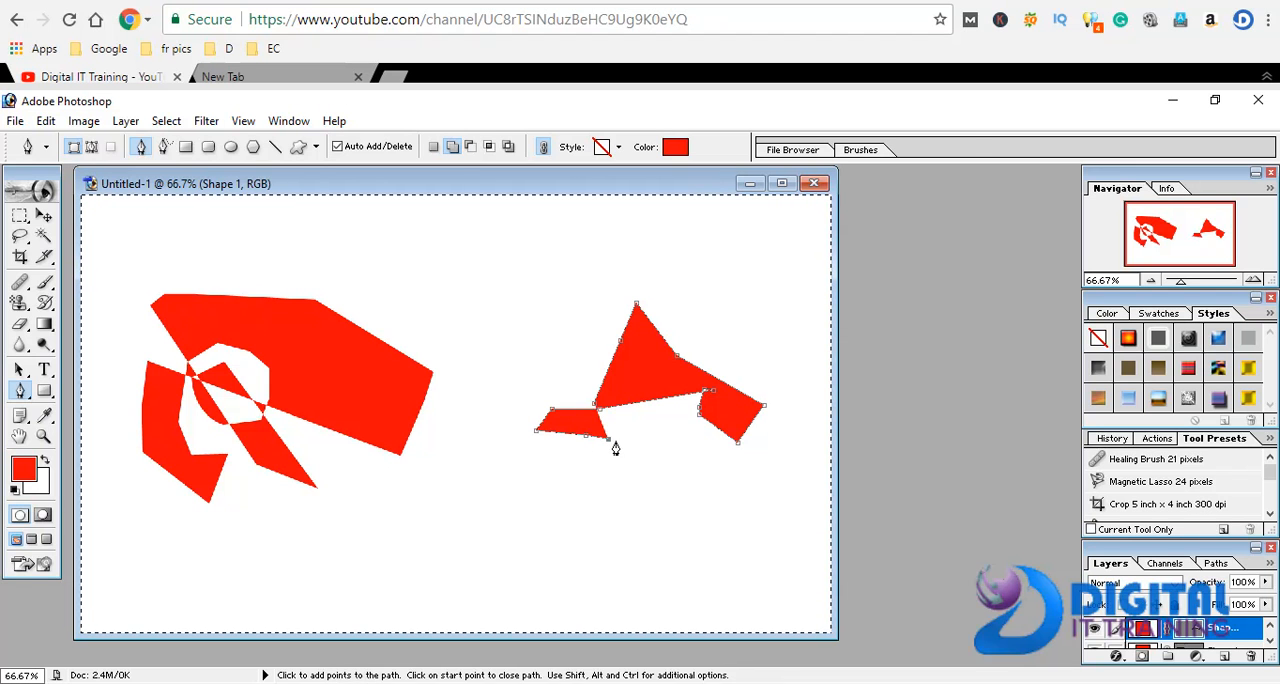
left_click(619, 446)
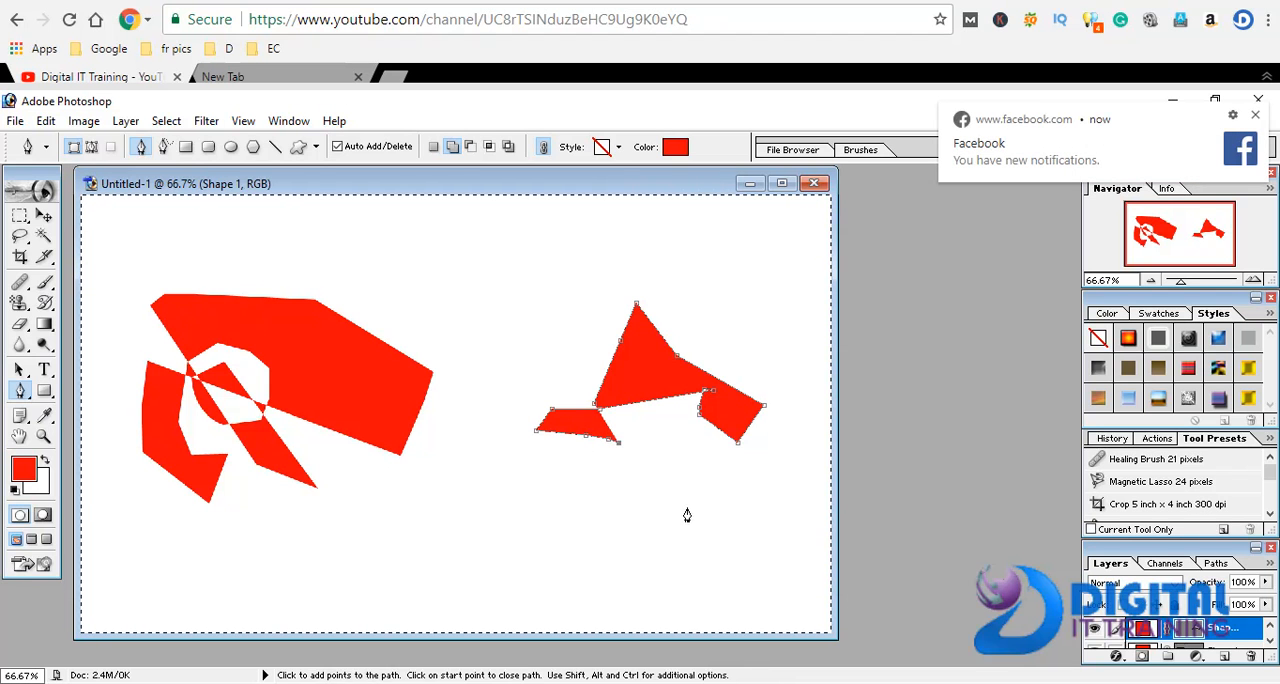
Continue the red shape with two downward-pointing star arms and a long spike reaching toward the canvas's lower middle
left_click(629, 456)
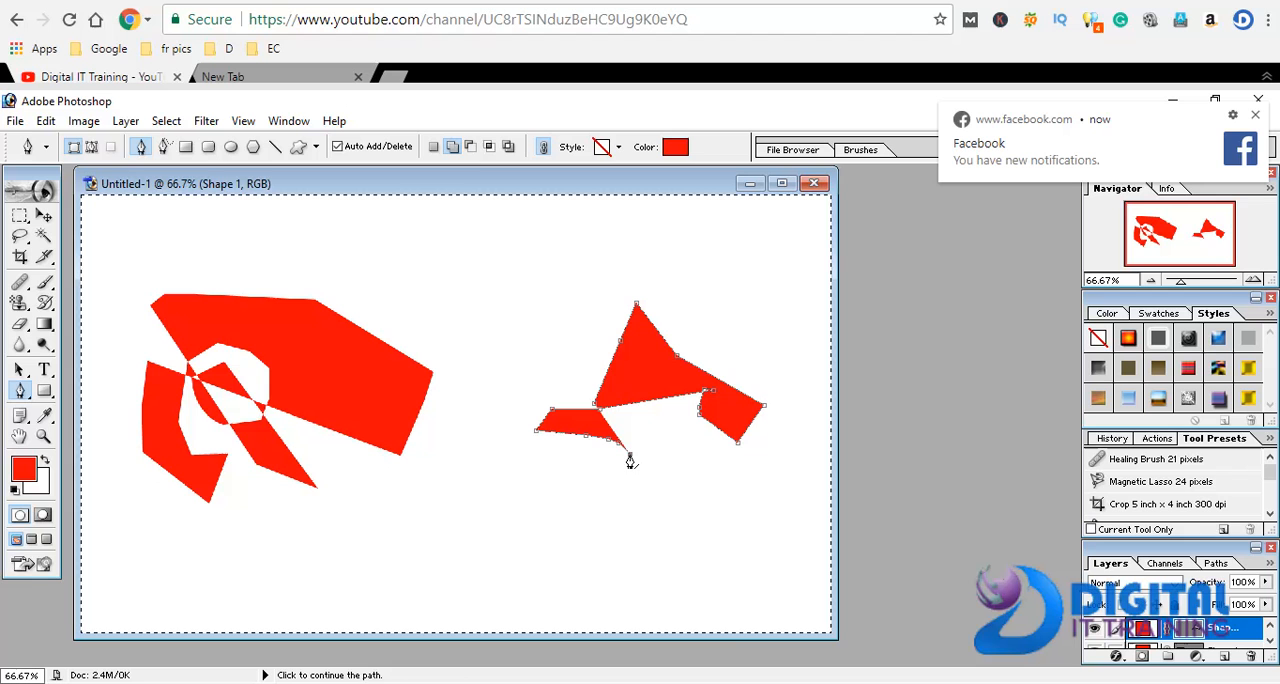
left_click(618, 524)
left_click(681, 444)
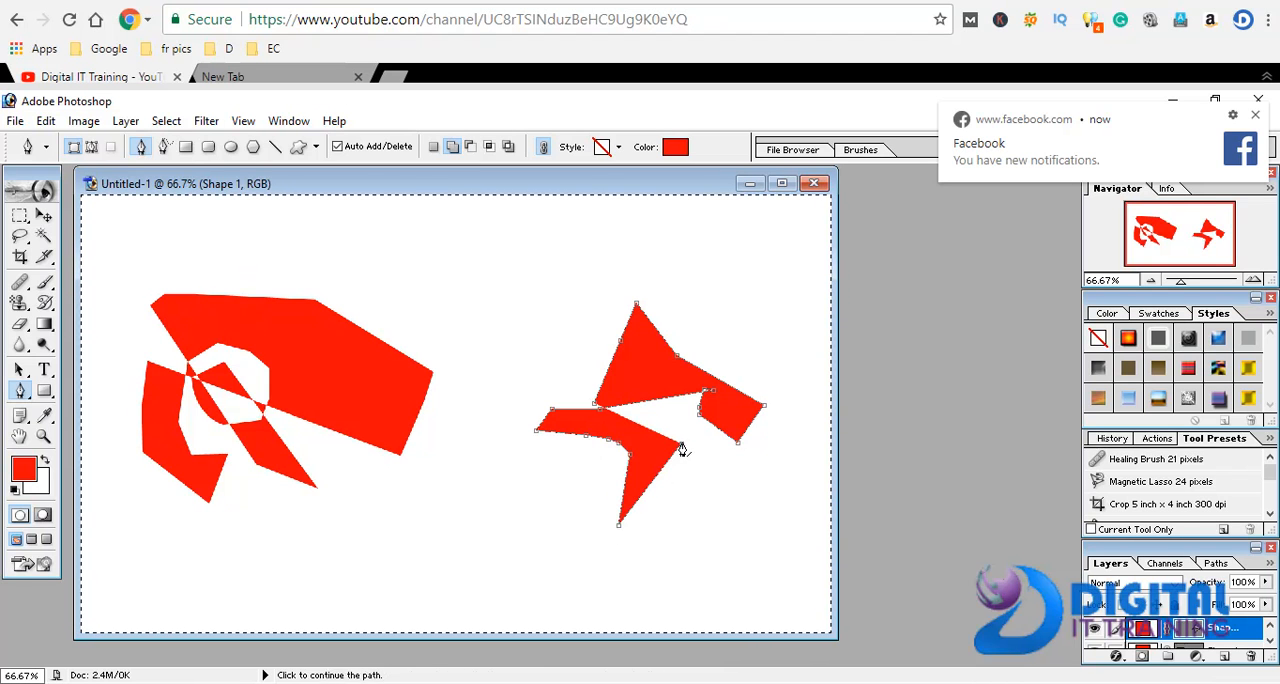
left_click(743, 478)
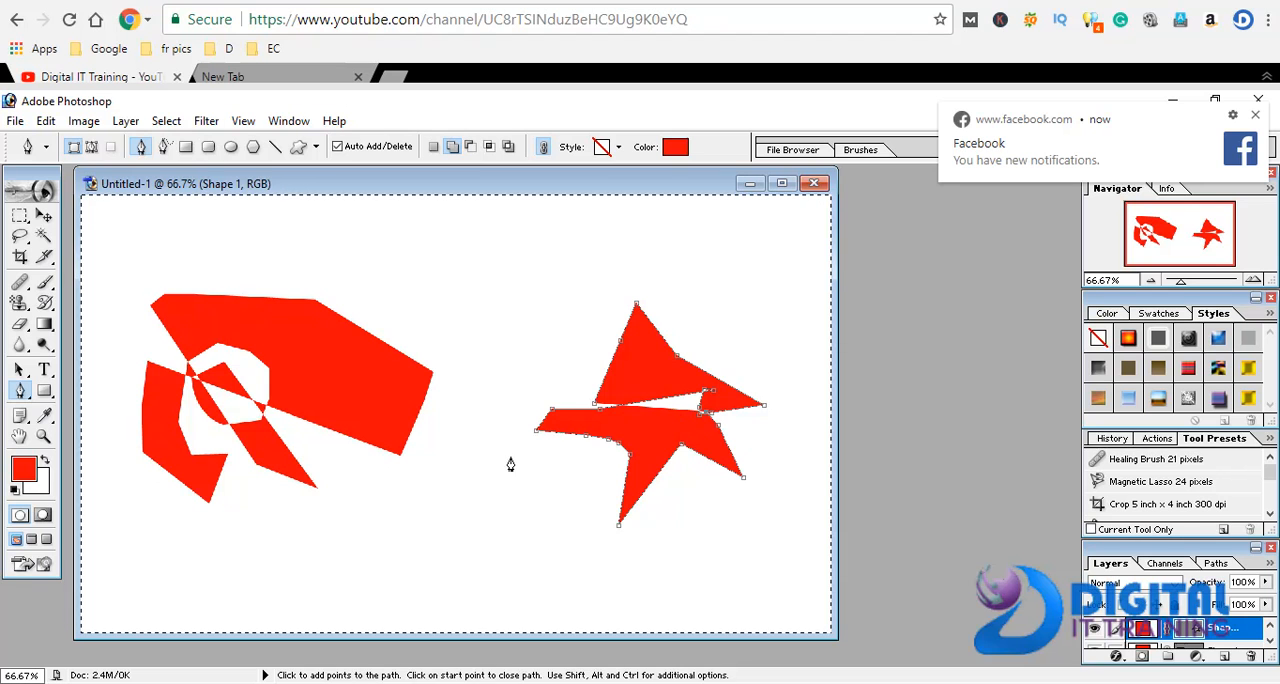
left_click(413, 538)
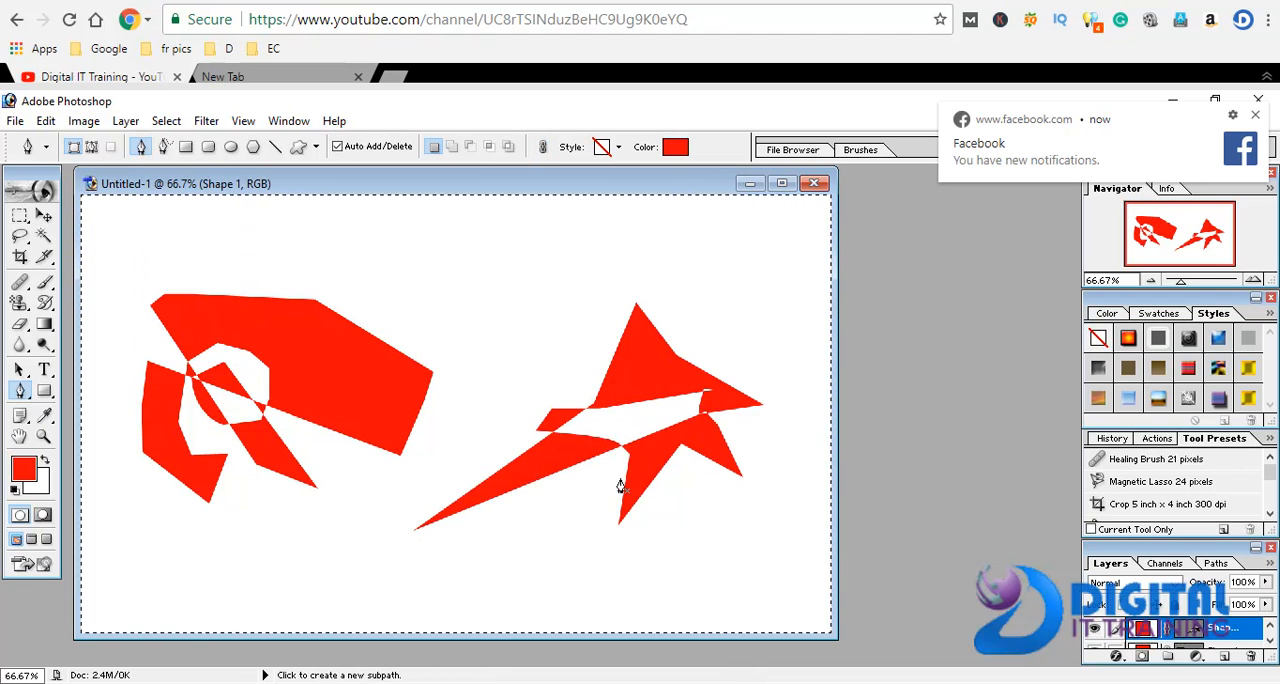
Draw a small filled red Pen shape below the large left shape, removing its top anchor point and replacing it slightly lower
left_click(307, 564)
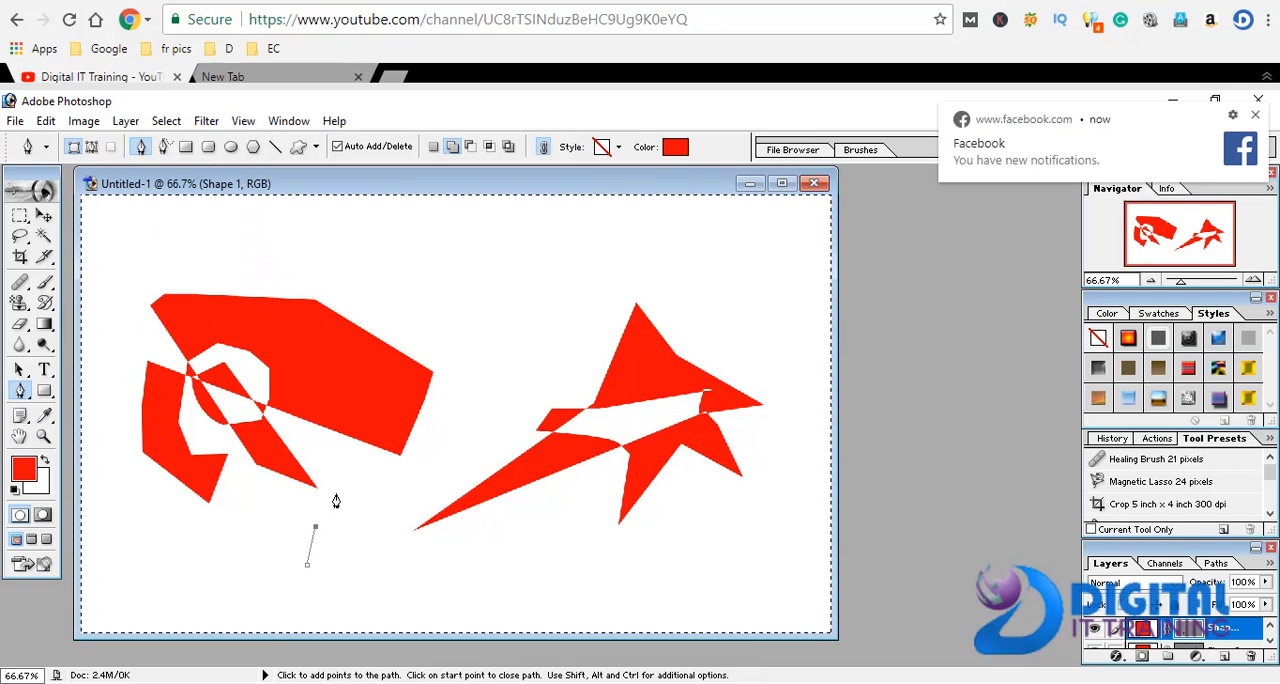
left_click(352, 464)
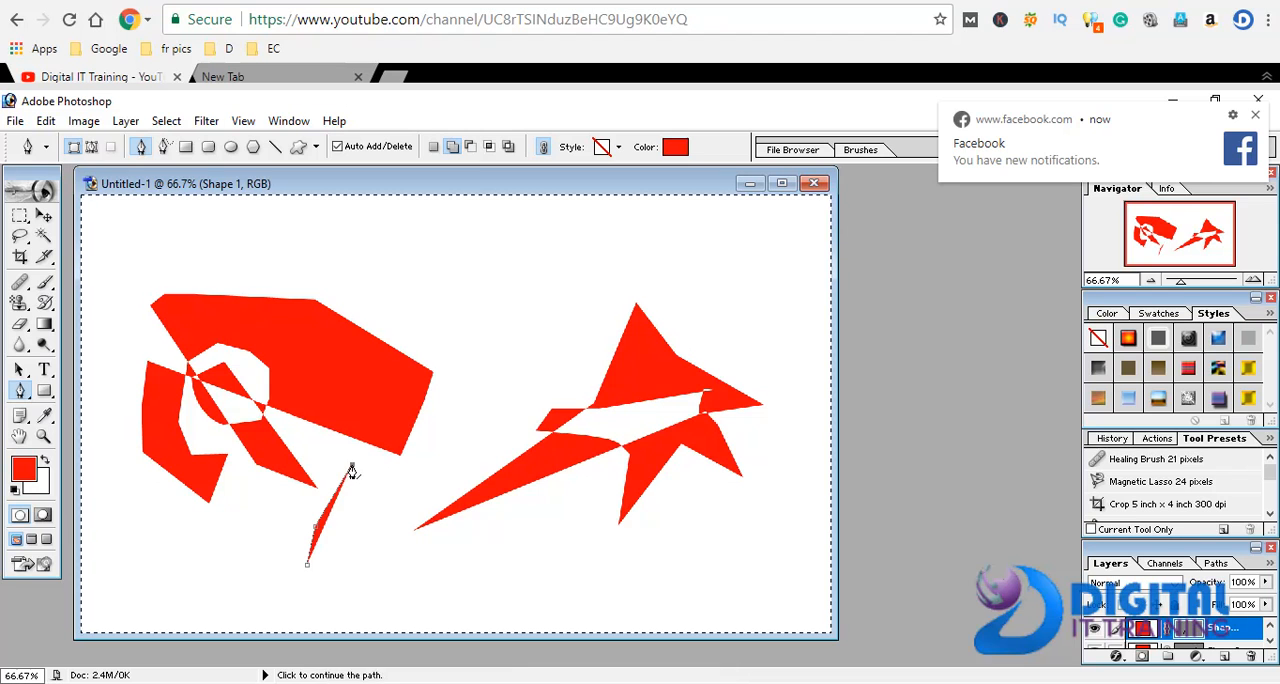
left_click(358, 516)
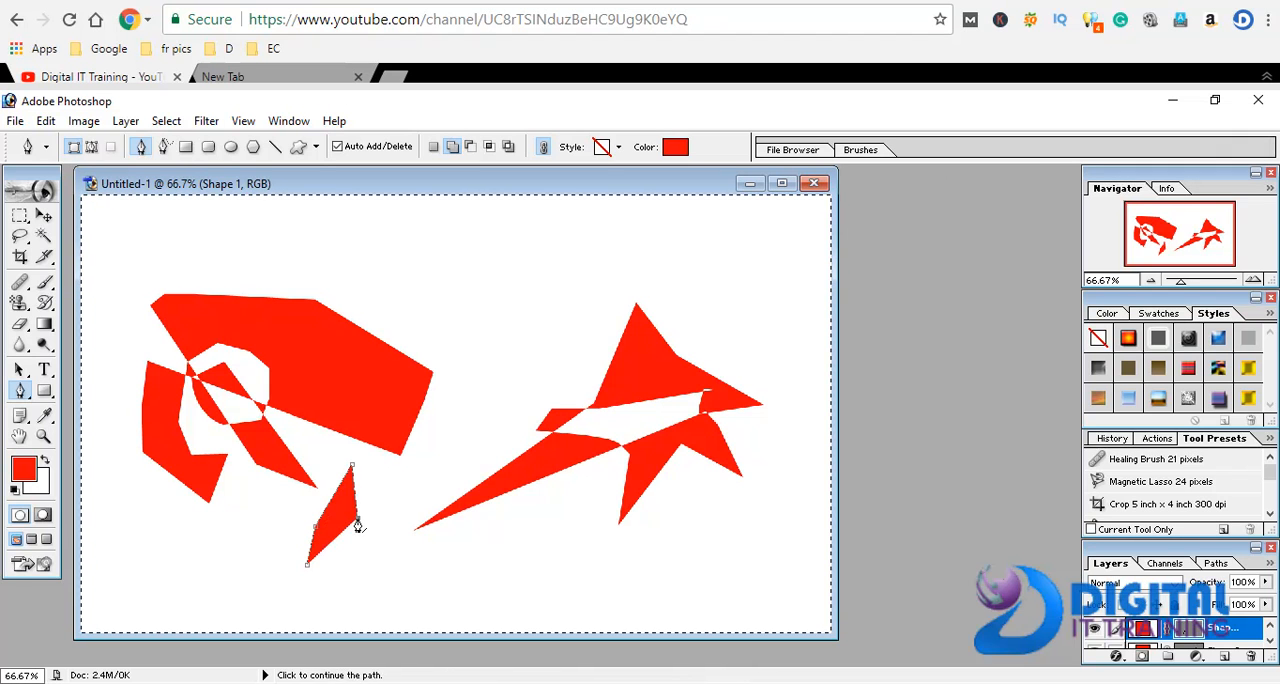
left_click(352, 465)
left_click(356, 475)
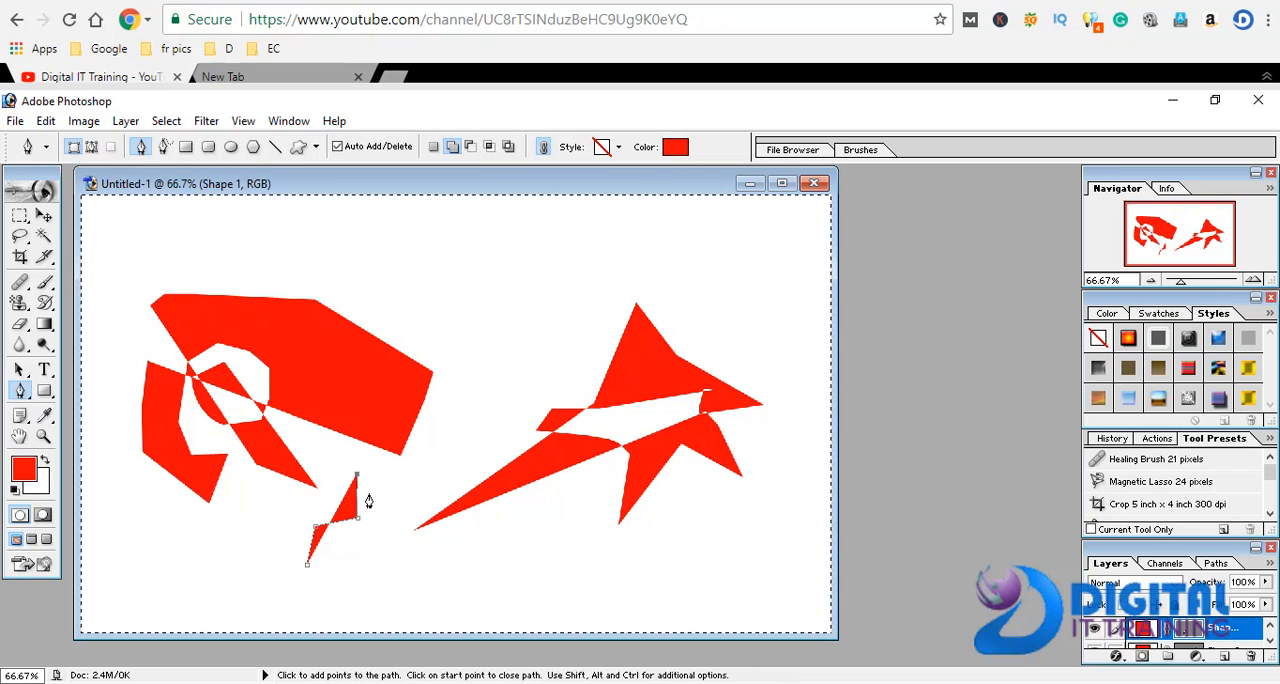
left_click(380, 553)
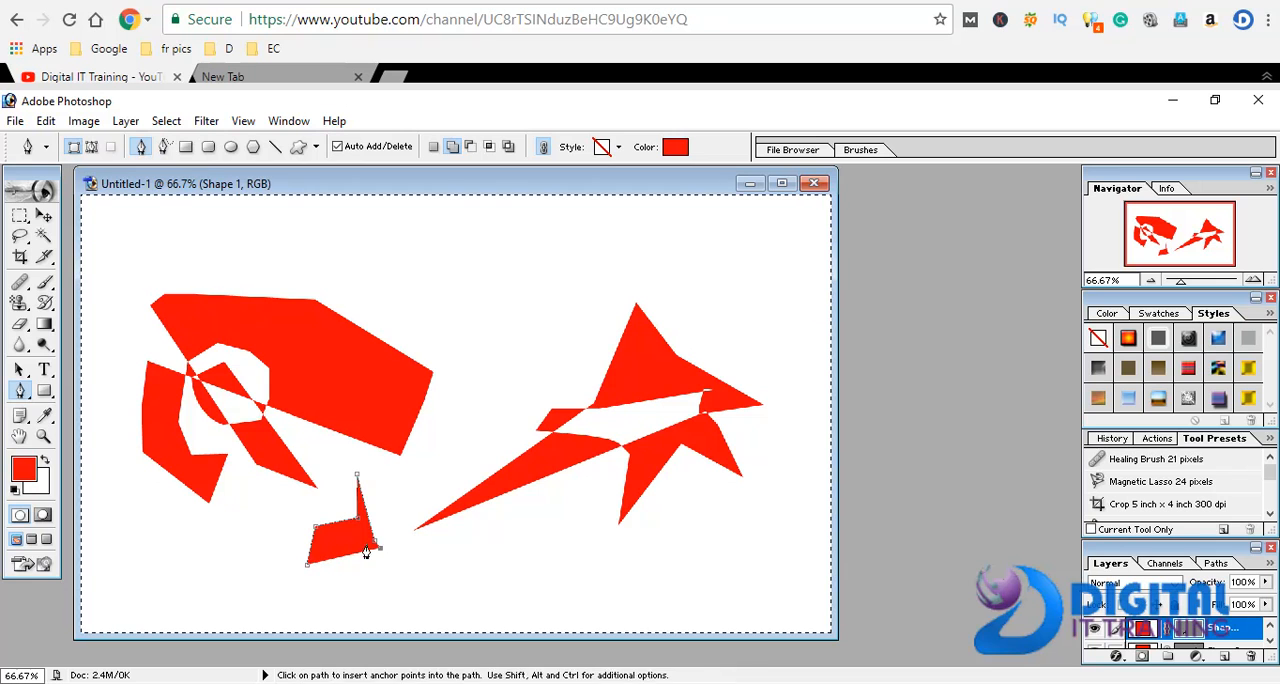
Add curved segments inside the small lower shape, and extend it with a long upper-right spike and a bottom corner
left_click_drag(349, 551, 256, 538)
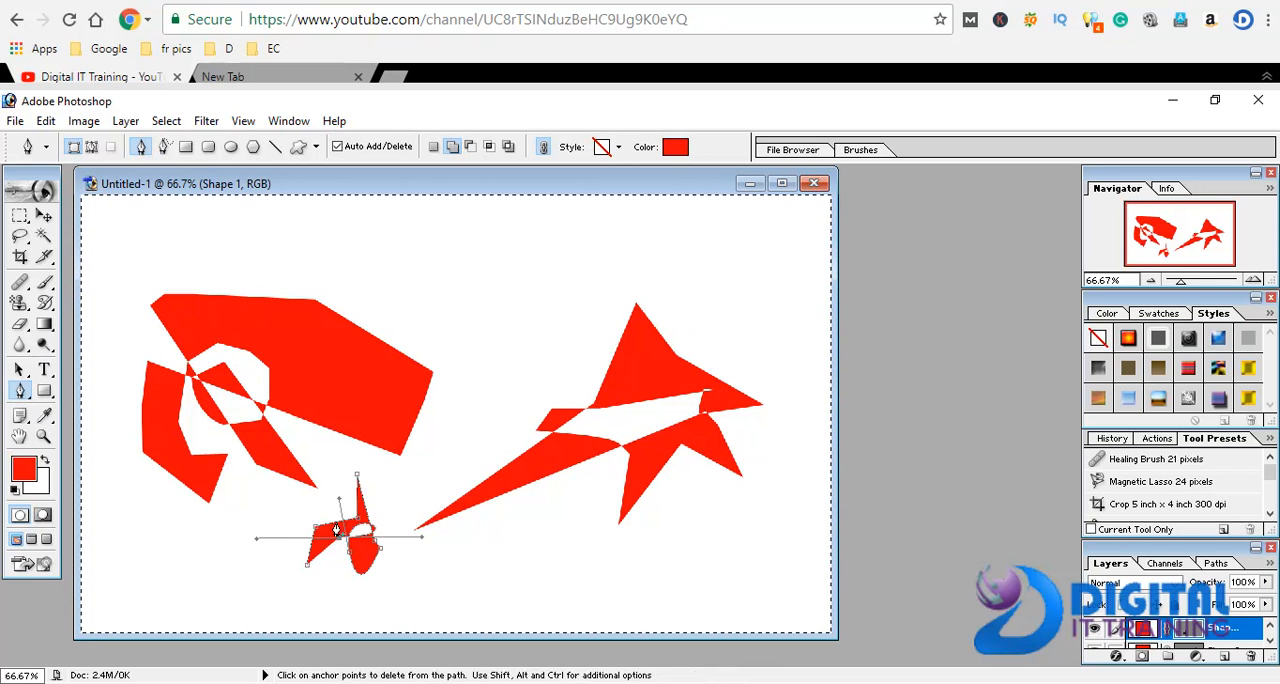
left_click_drag(337, 519, 323, 474)
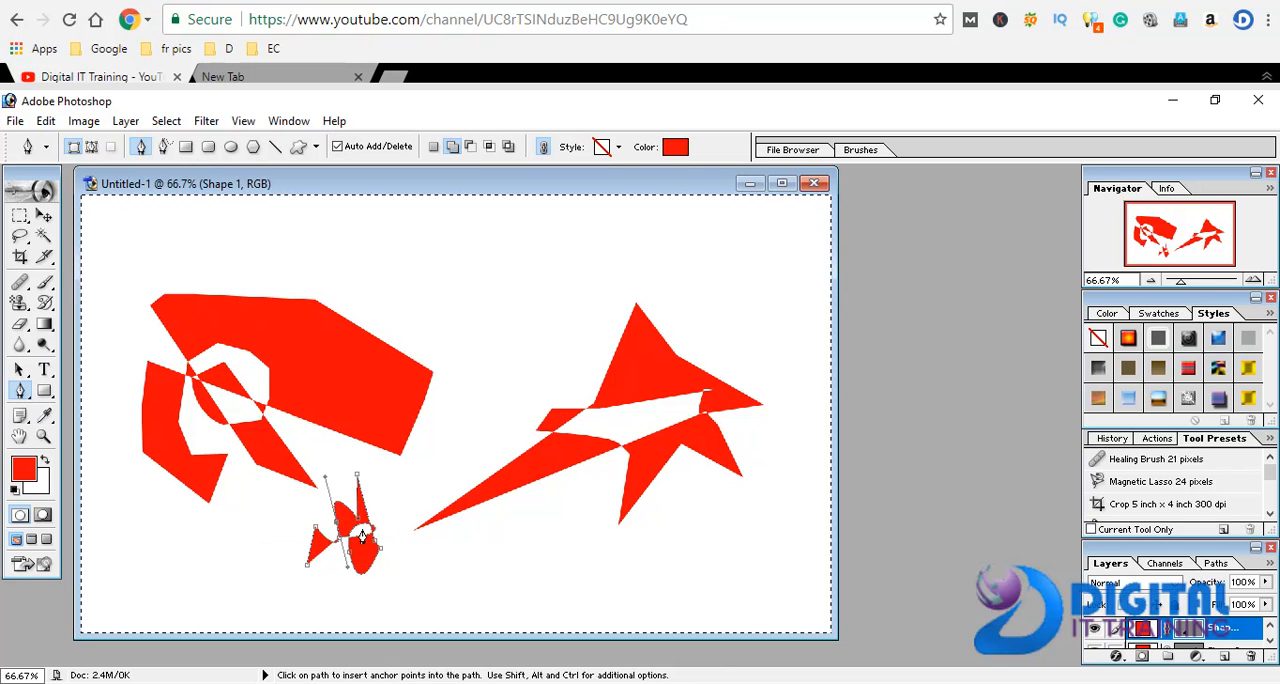
left_click(385, 512)
left_click(429, 460)
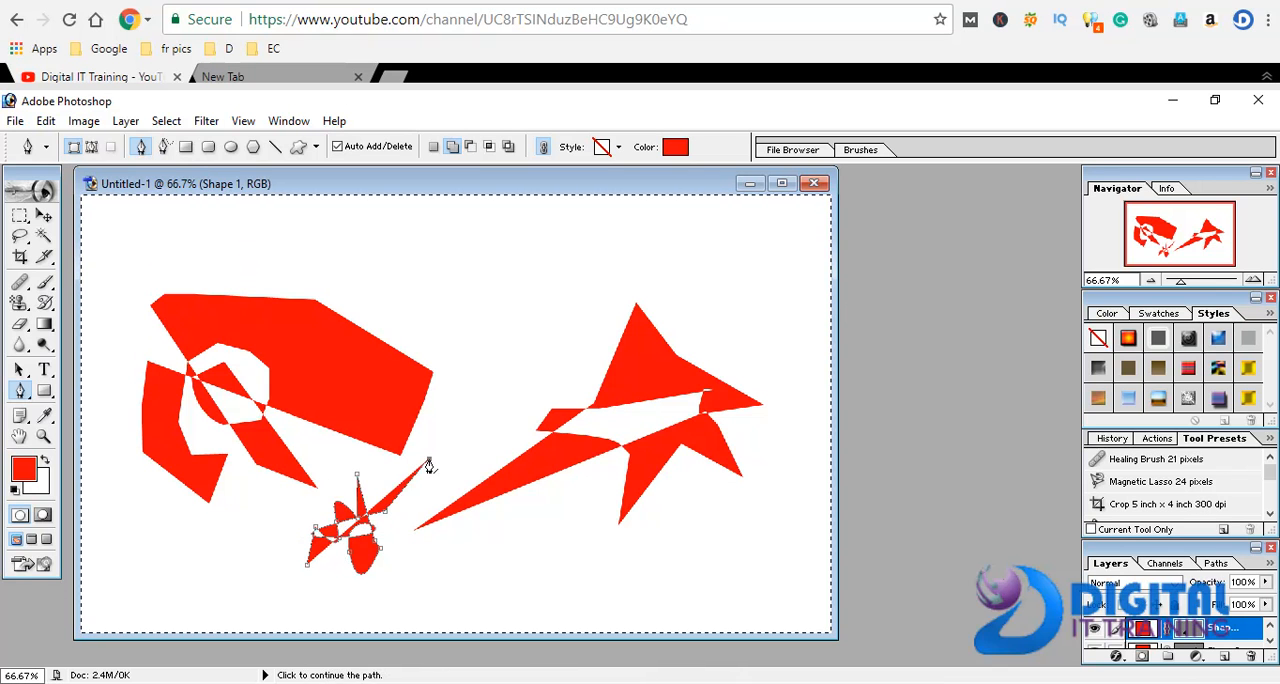
left_click(461, 403)
left_click(364, 610)
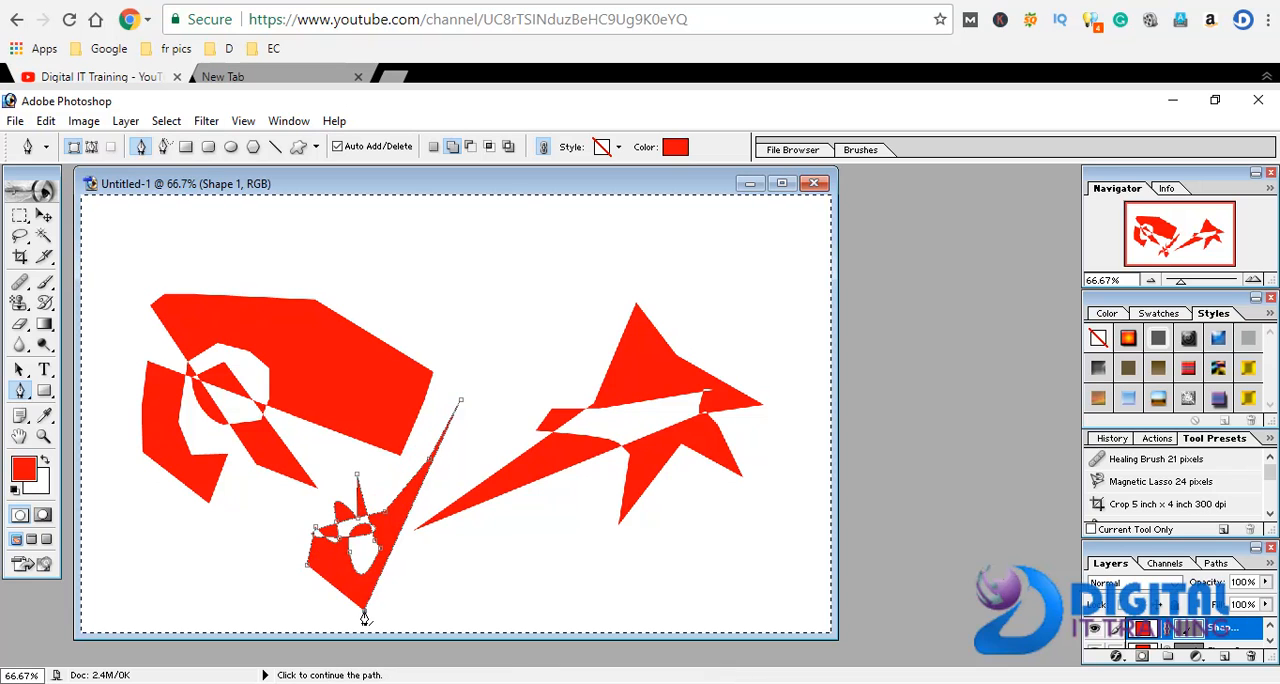
Set the path mode to intersect shape areas, and draw two filled red ellipses in the upper middle with the Ellipse tool
left_click(485, 147)
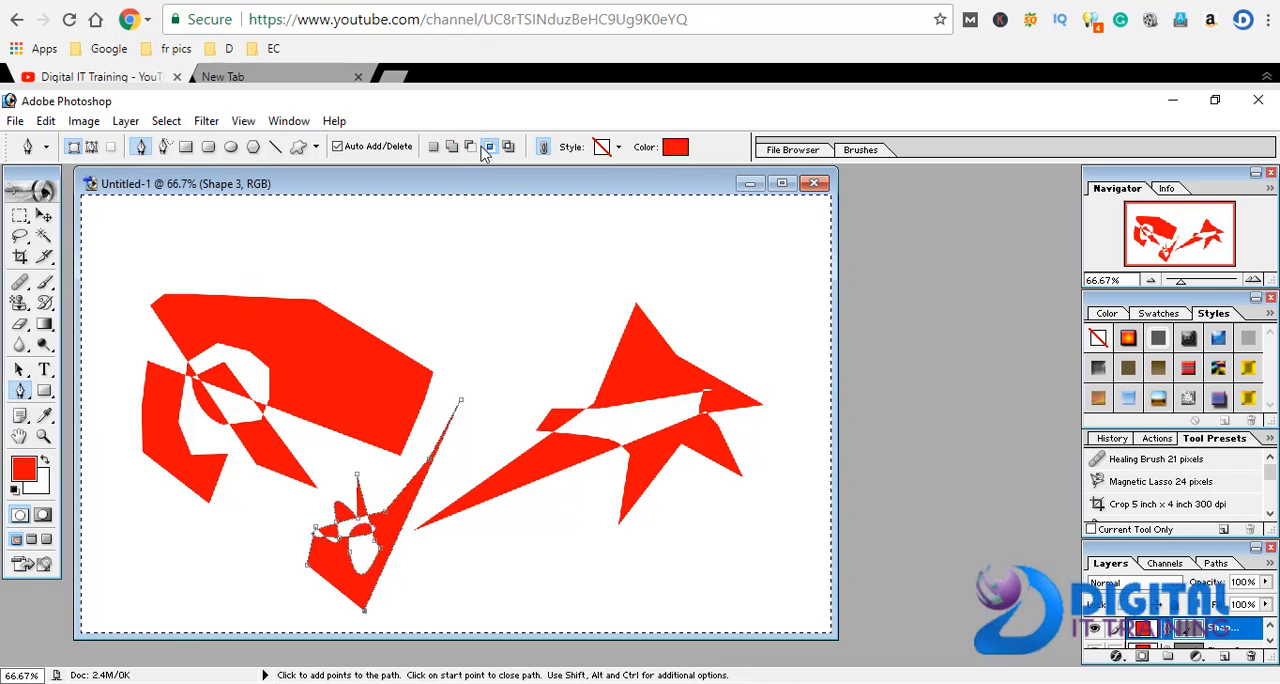
left_click(231, 147)
left_click_drag(410, 244, 567, 387)
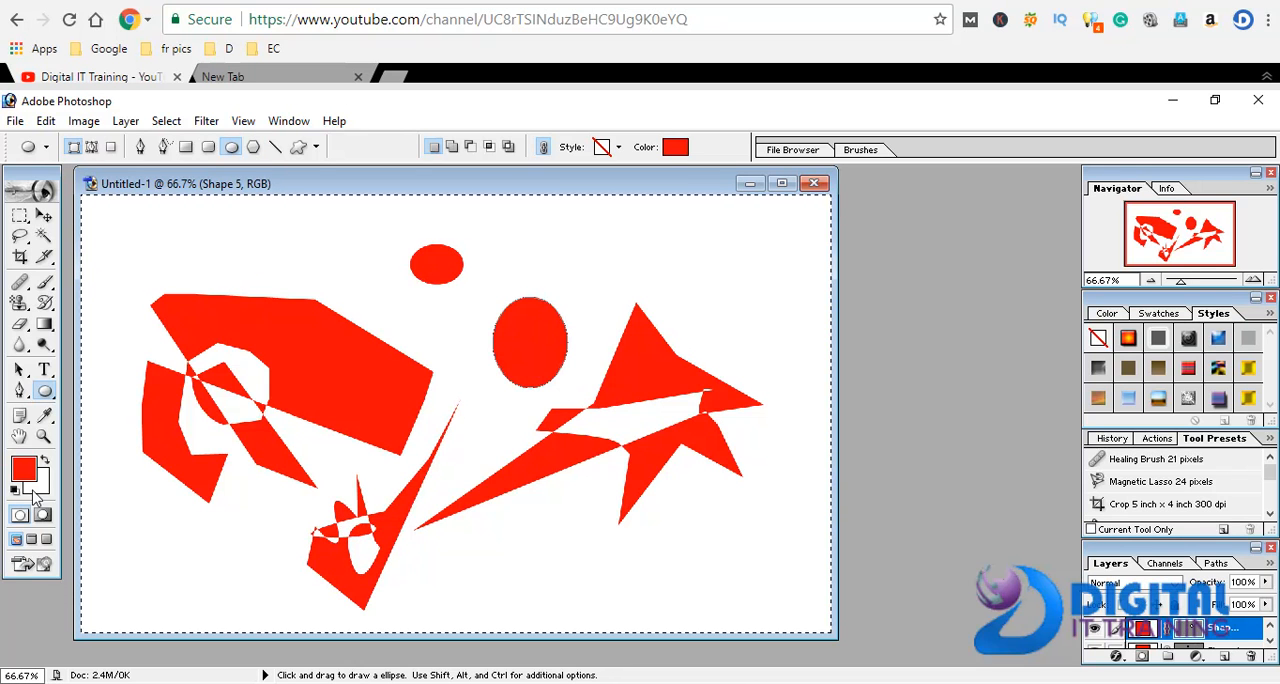
Add anchor points on the lower edge of the star shape's long spike and pull one downward into a curved bulge
left_click(20, 390)
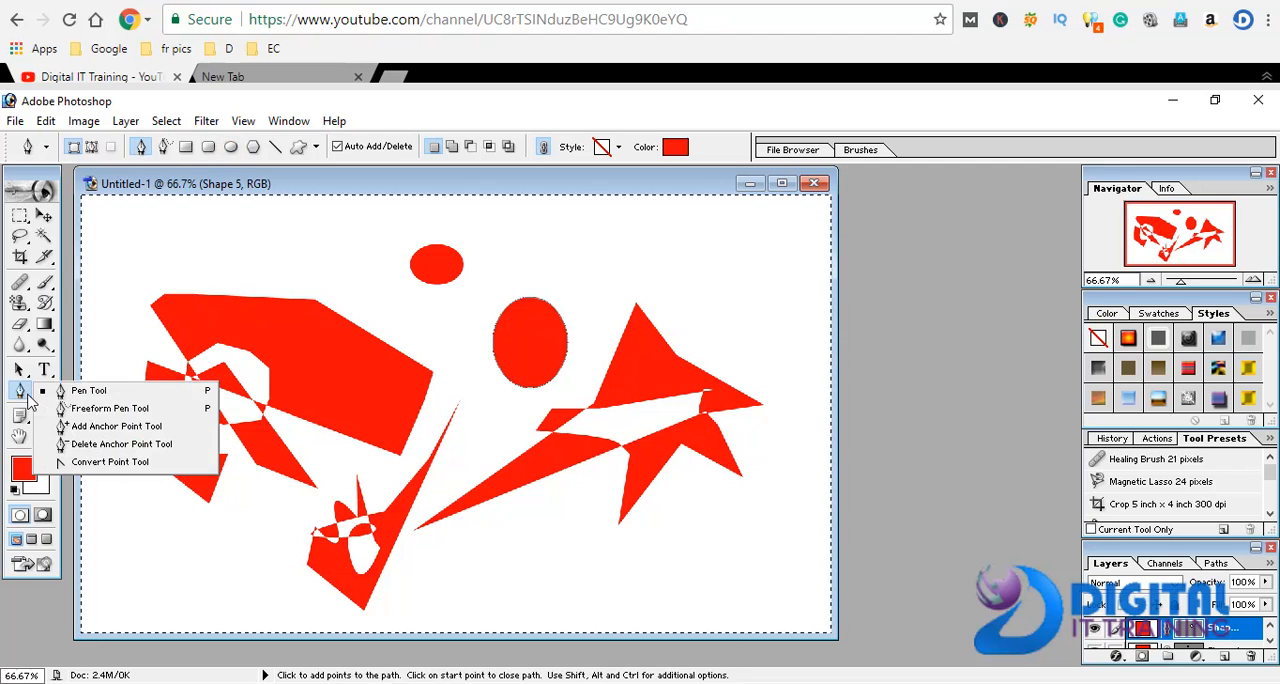
left_click(78, 427)
left_click(537, 485)
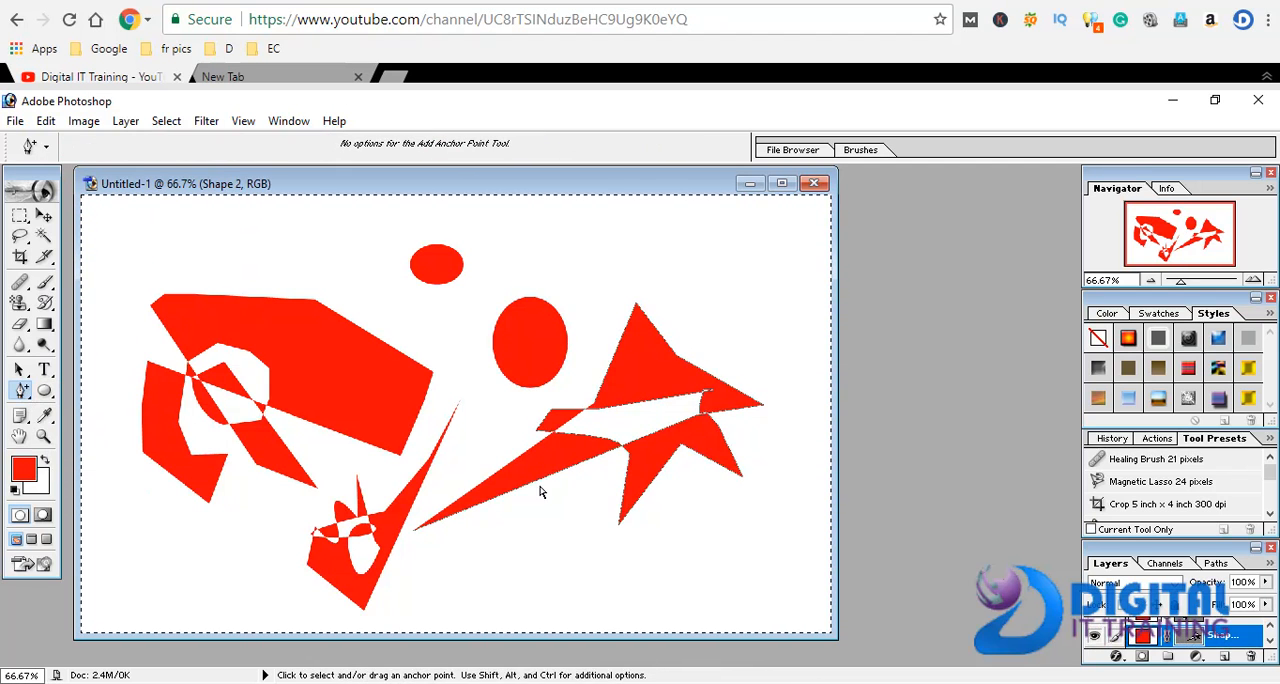
left_click(542, 480)
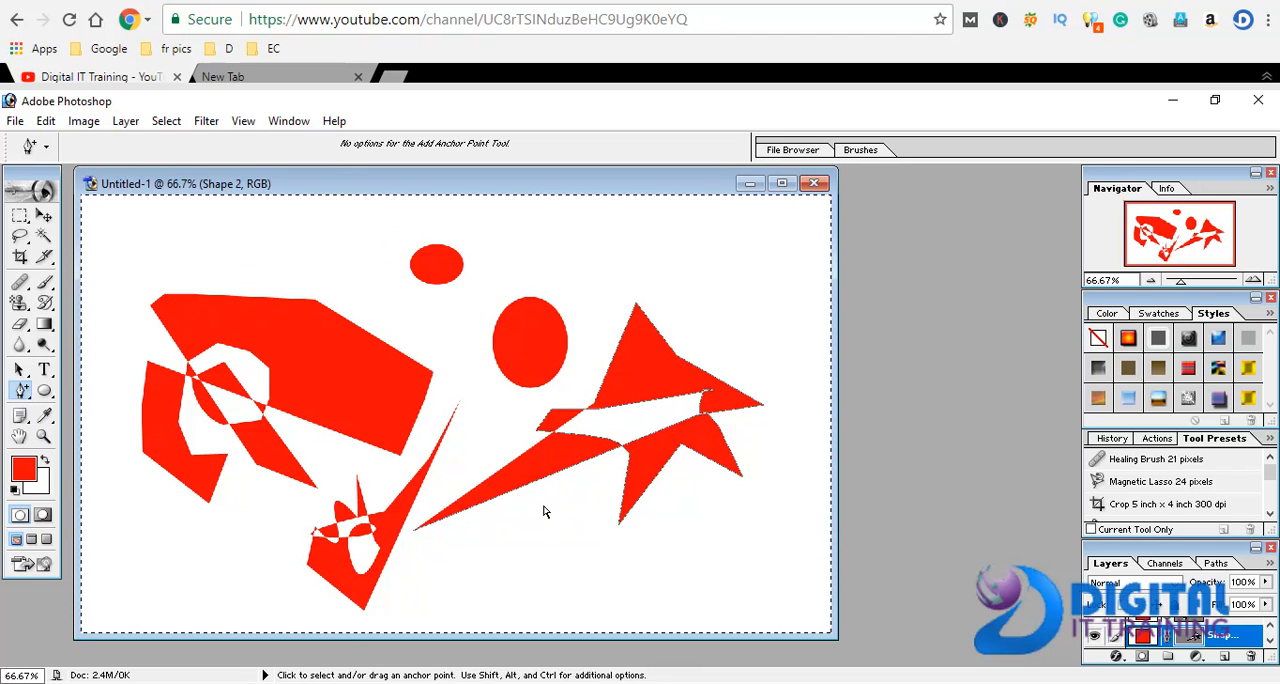
left_click_drag(540, 484, 552, 516)
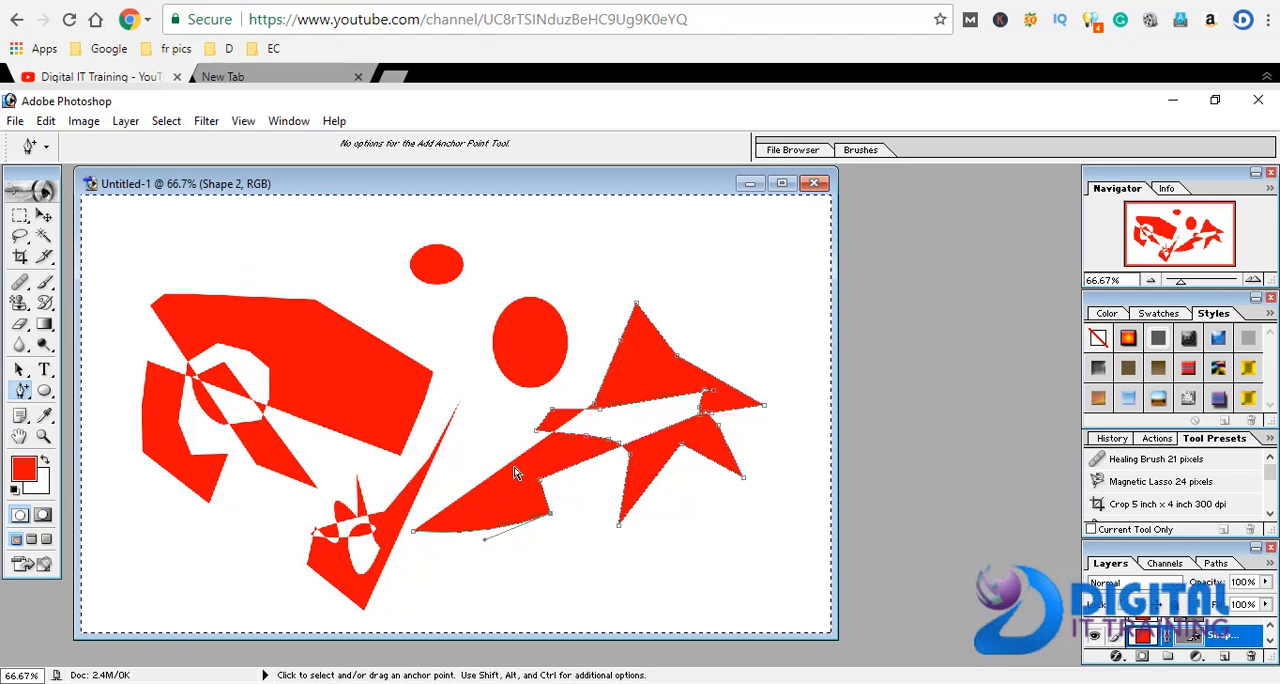
left_click(485, 487)
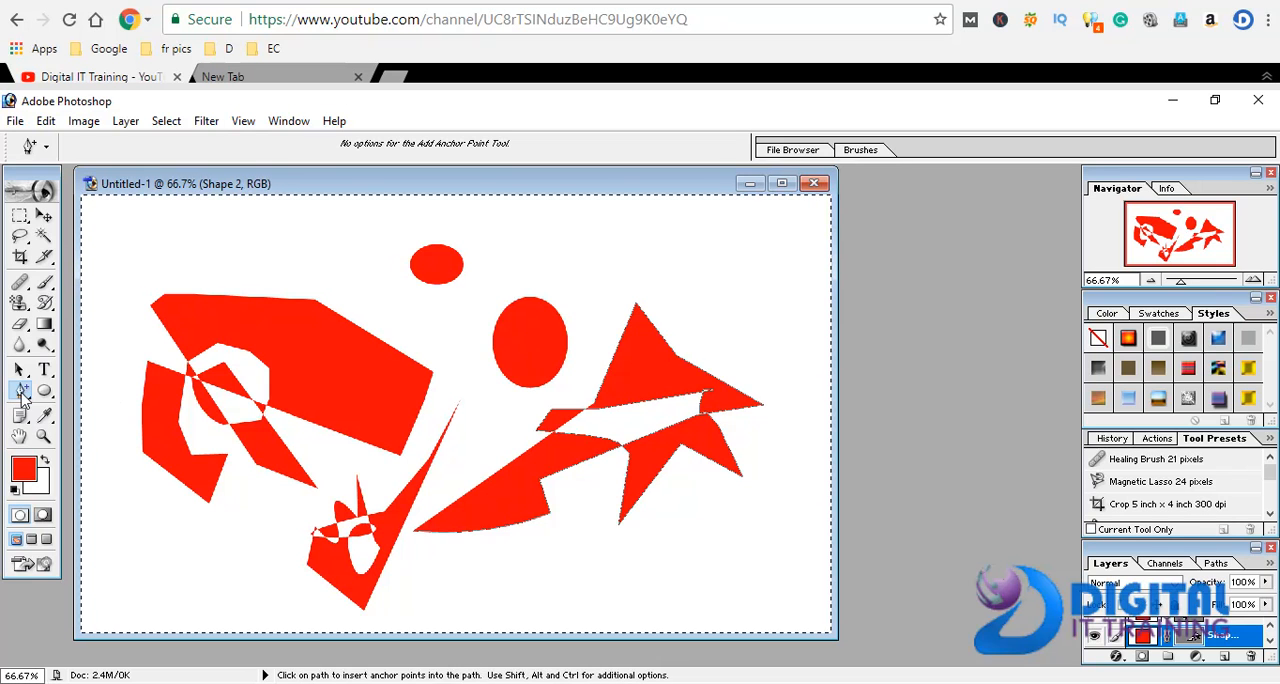
Show the star shape's anchor points with the Convert Point tool, and move the shape toward the canvas's upper-right corner
left_click(21, 394)
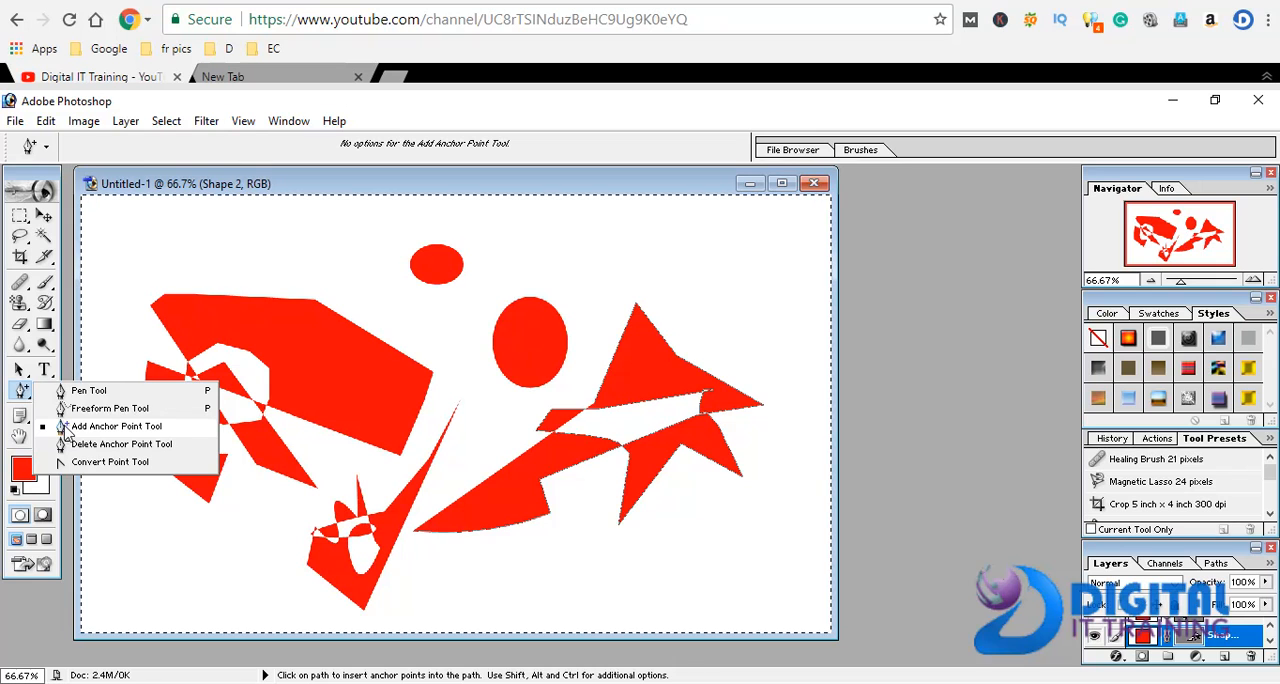
left_click(90, 426)
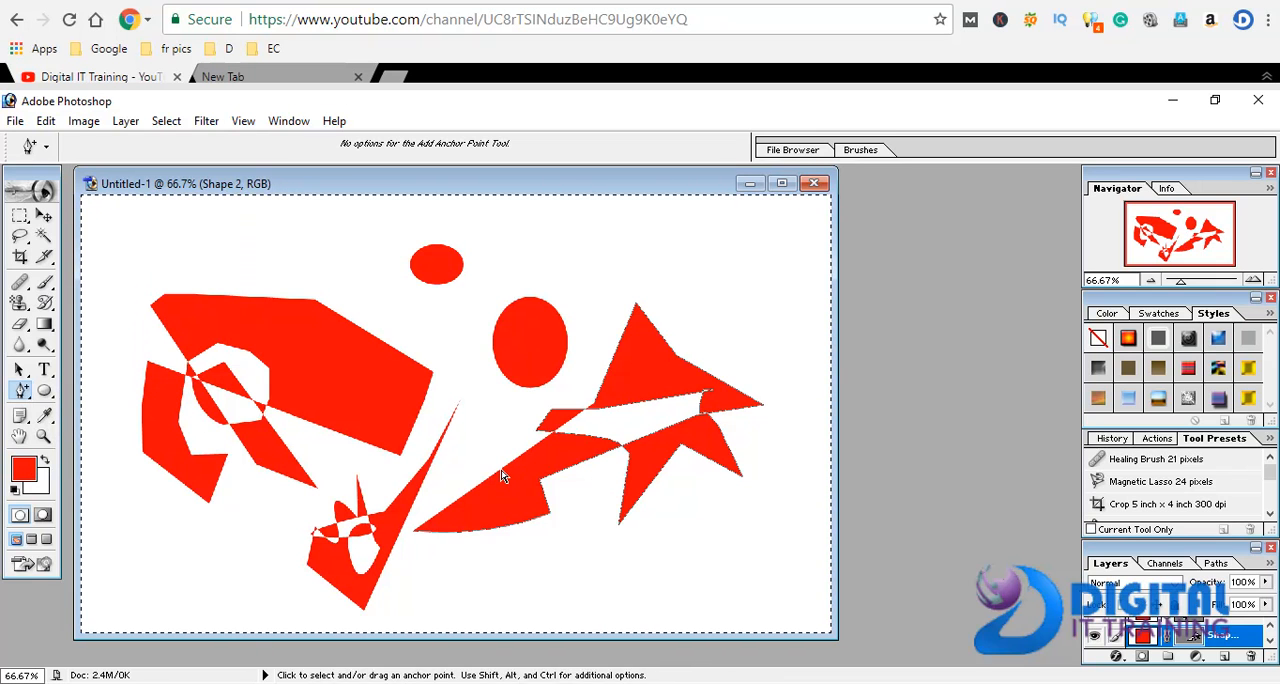
left_click(21, 391)
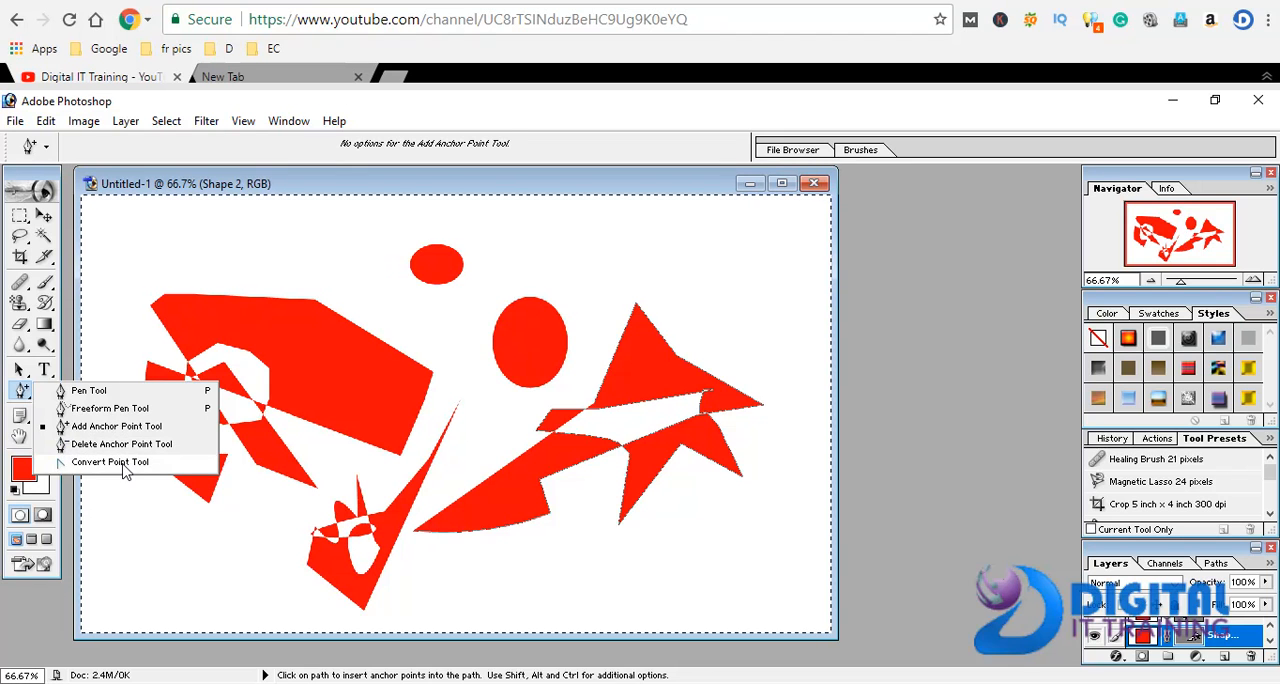
left_click(110, 462)
left_click(655, 329)
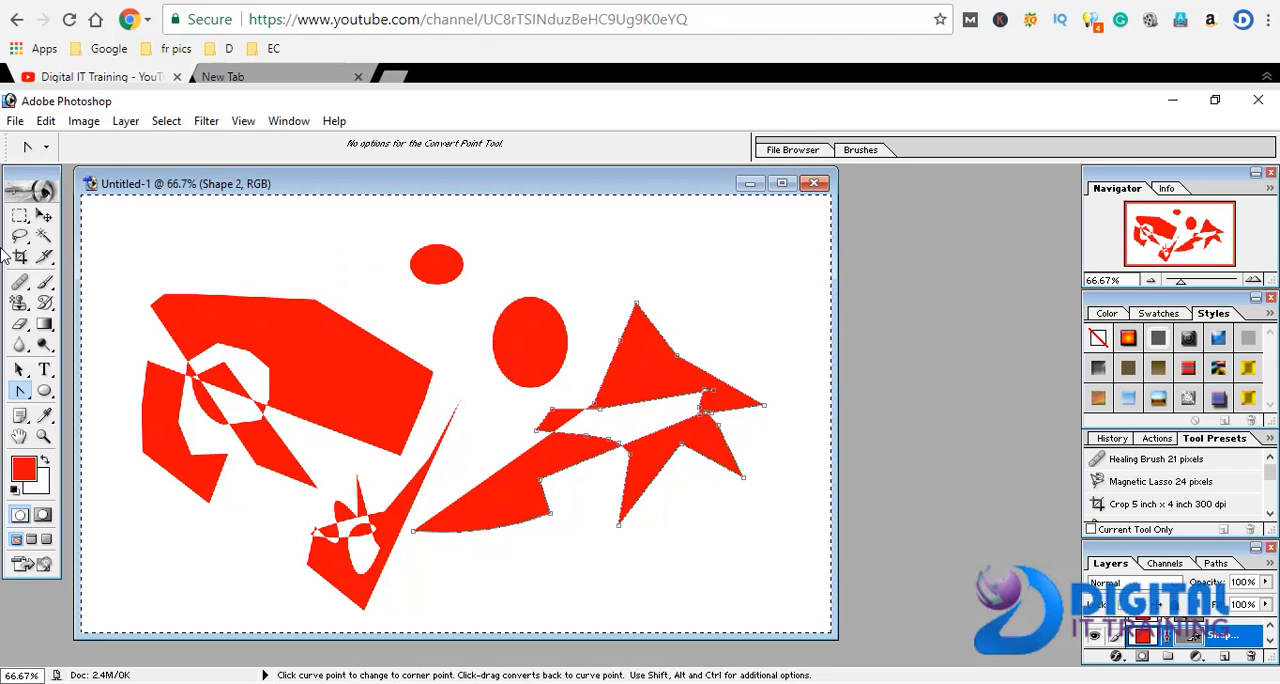
left_click(44, 215)
left_click_drag(654, 425, 720, 349)
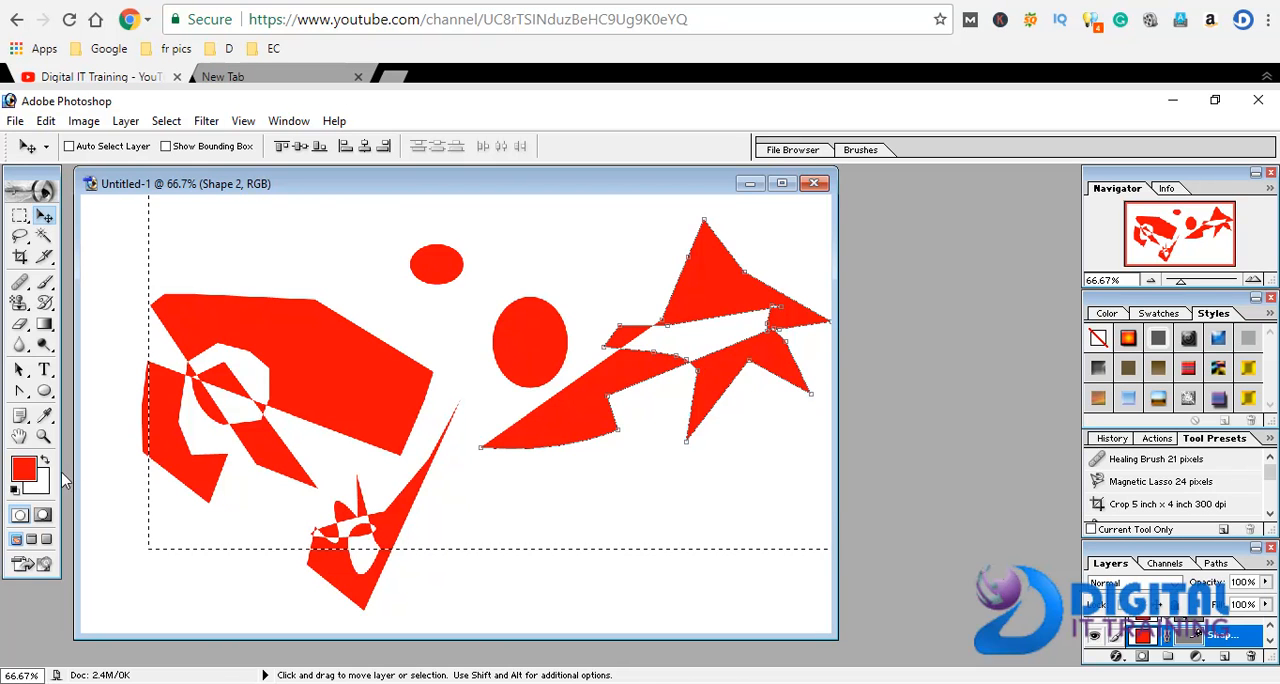
Set the foreground color to green
left_click(30, 473)
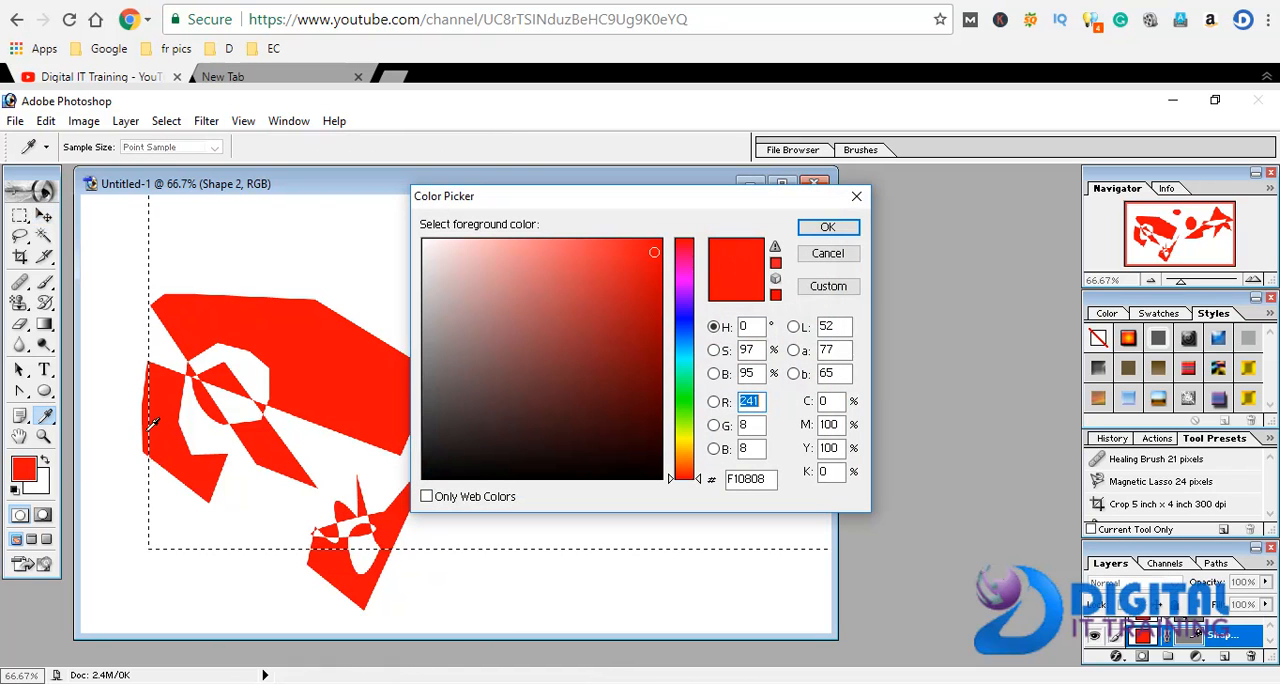
left_click(688, 398)
left_click(828, 228)
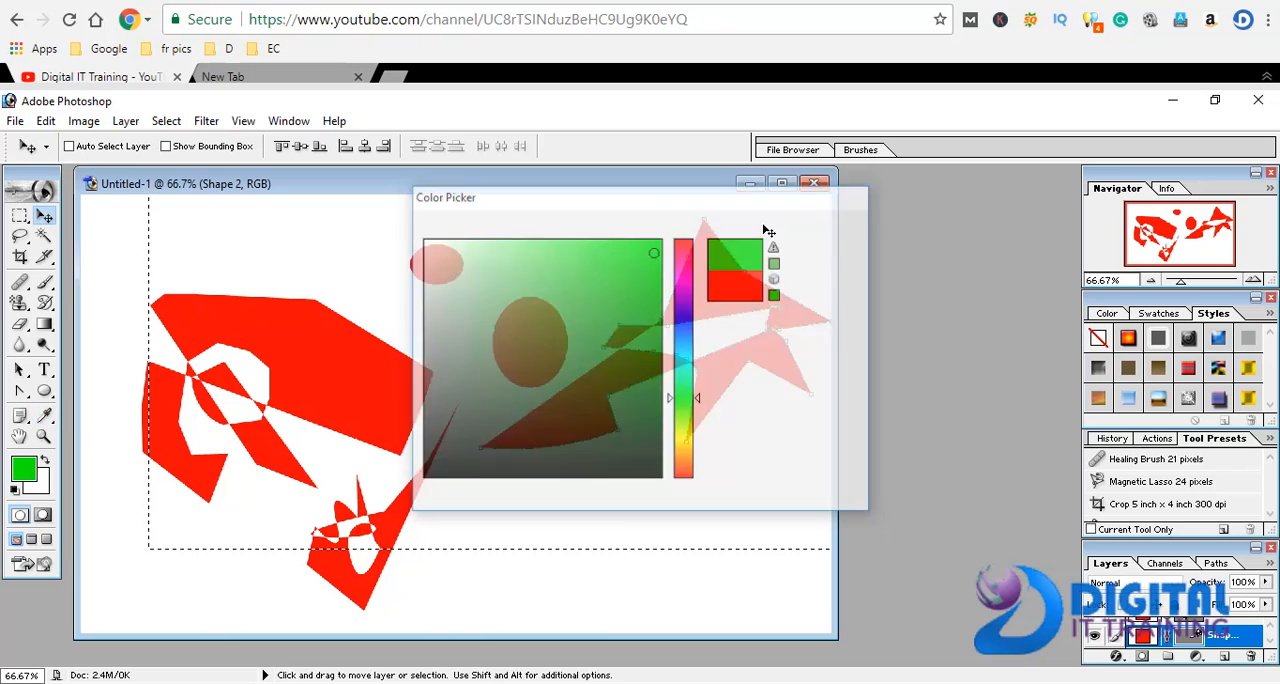
Draw a filled Pen shape from the larger ellipse's left edge down to a point near the canvas's bottom and back up
left_click(18, 370)
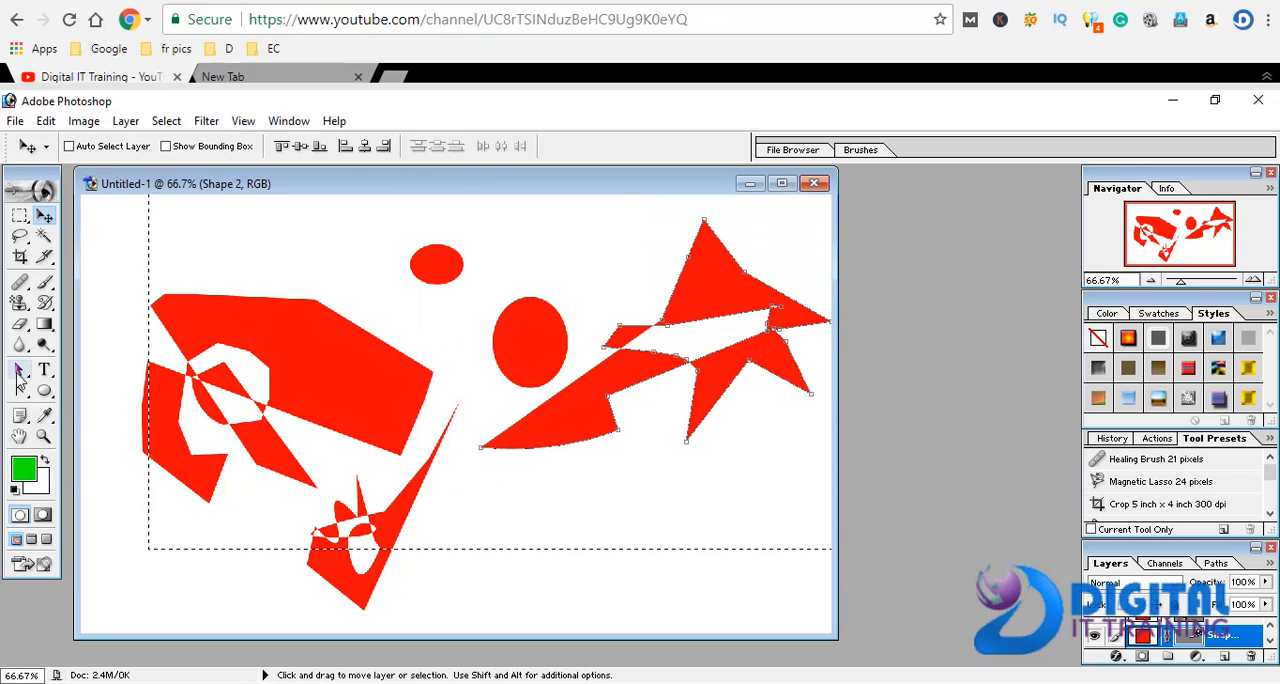
left_click_drag(20, 391, 85, 388)
left_click(492, 331)
left_click(561, 590)
left_click(574, 564)
left_click(589, 530)
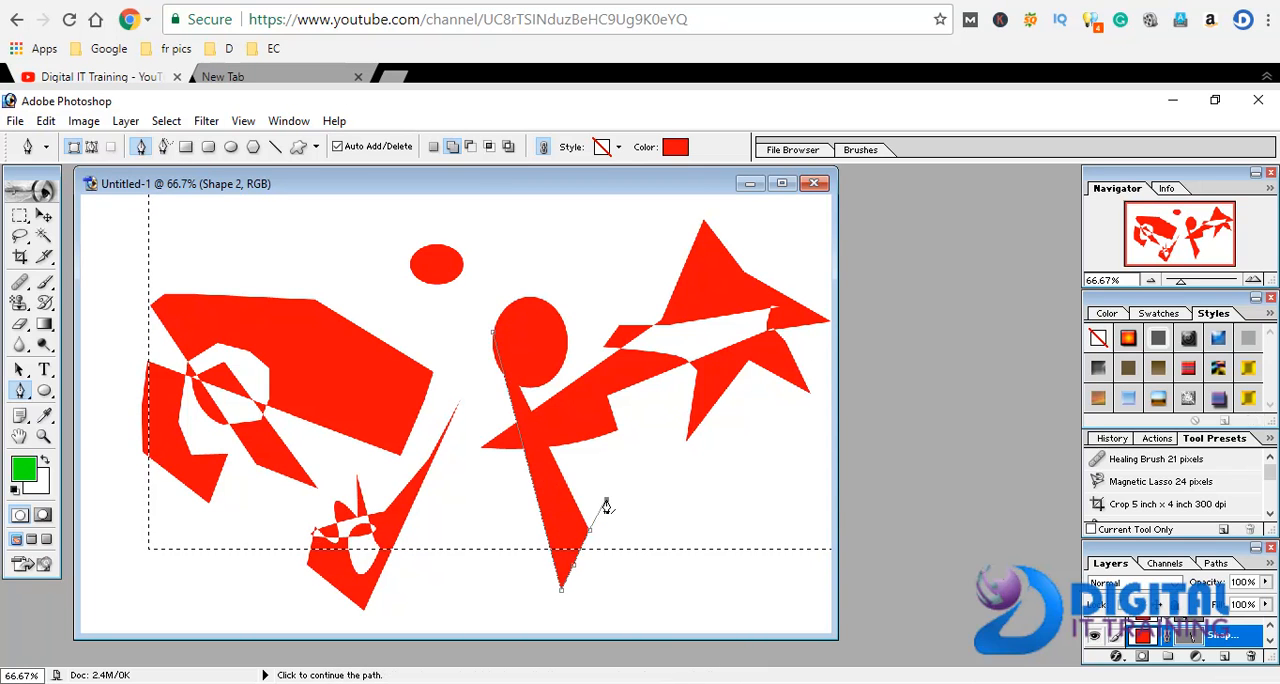
left_click(606, 499)
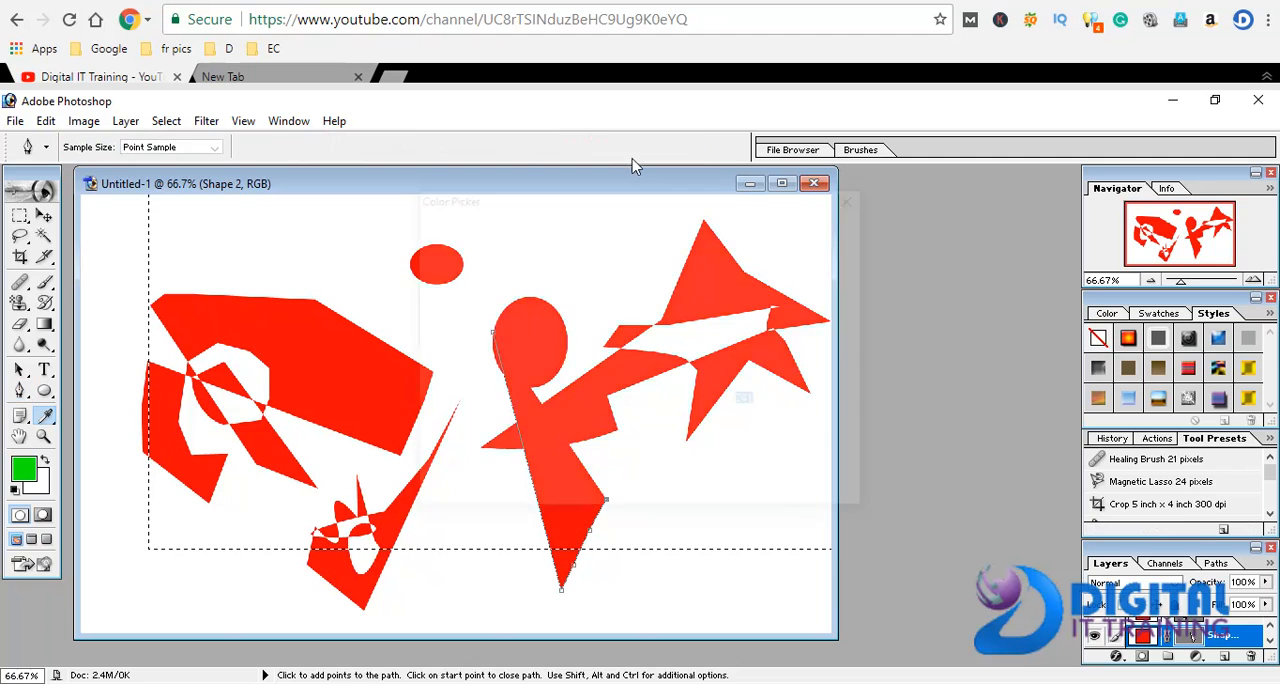
Change the fill color of the new Pen shape below the larger ellipse to green
left_click(675, 147)
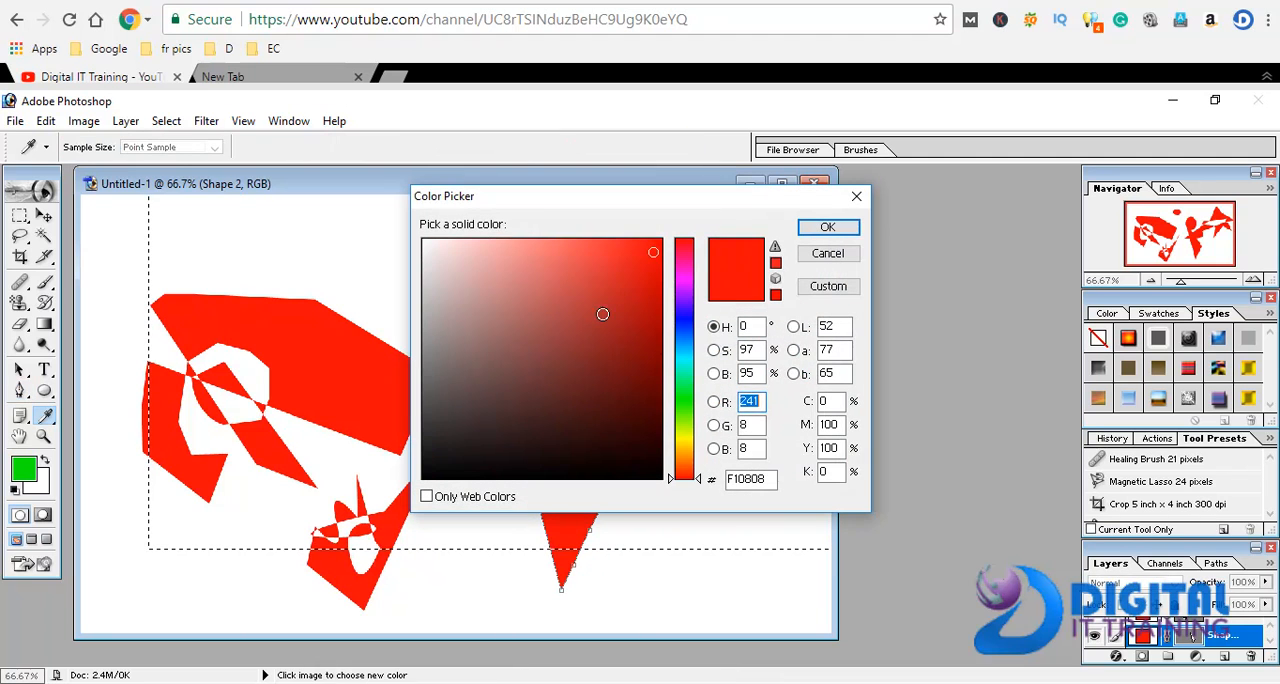
left_click(684, 400)
left_click(828, 227)
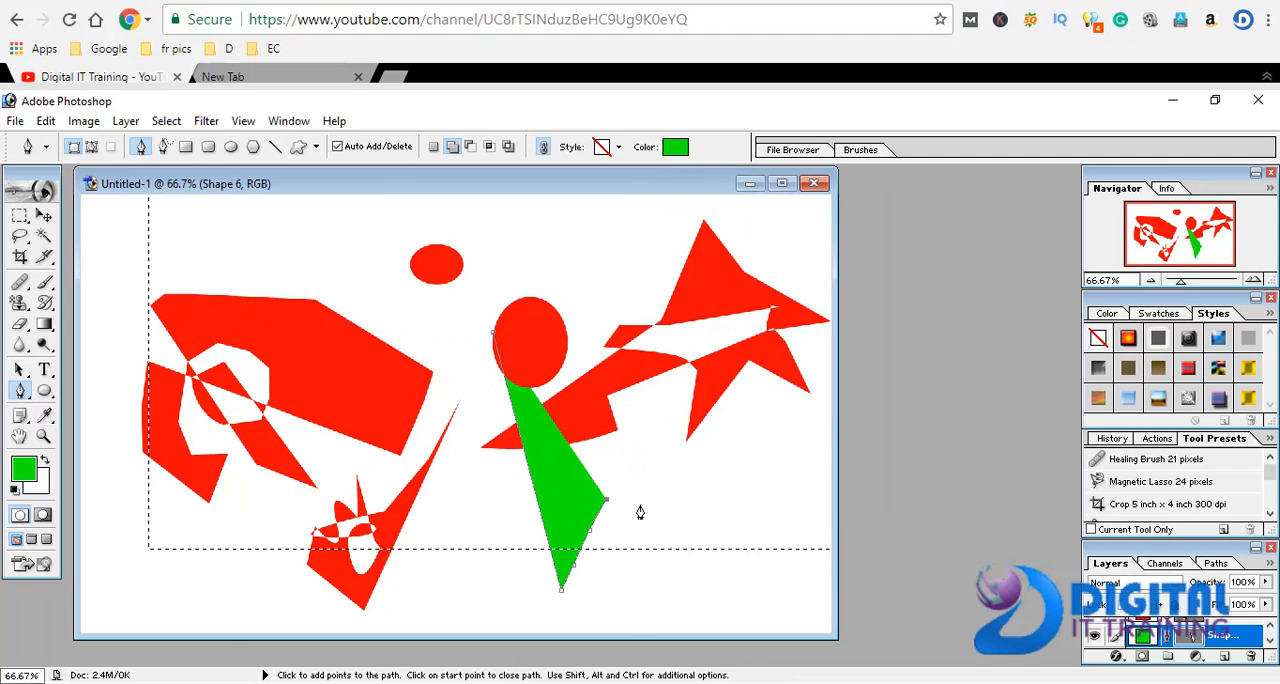
Extend the green Pen shape with a short right leg, a spike to the left, and a point back up beneath the ellipse
left_click(625, 525)
left_click(606, 563)
left_click(674, 512)
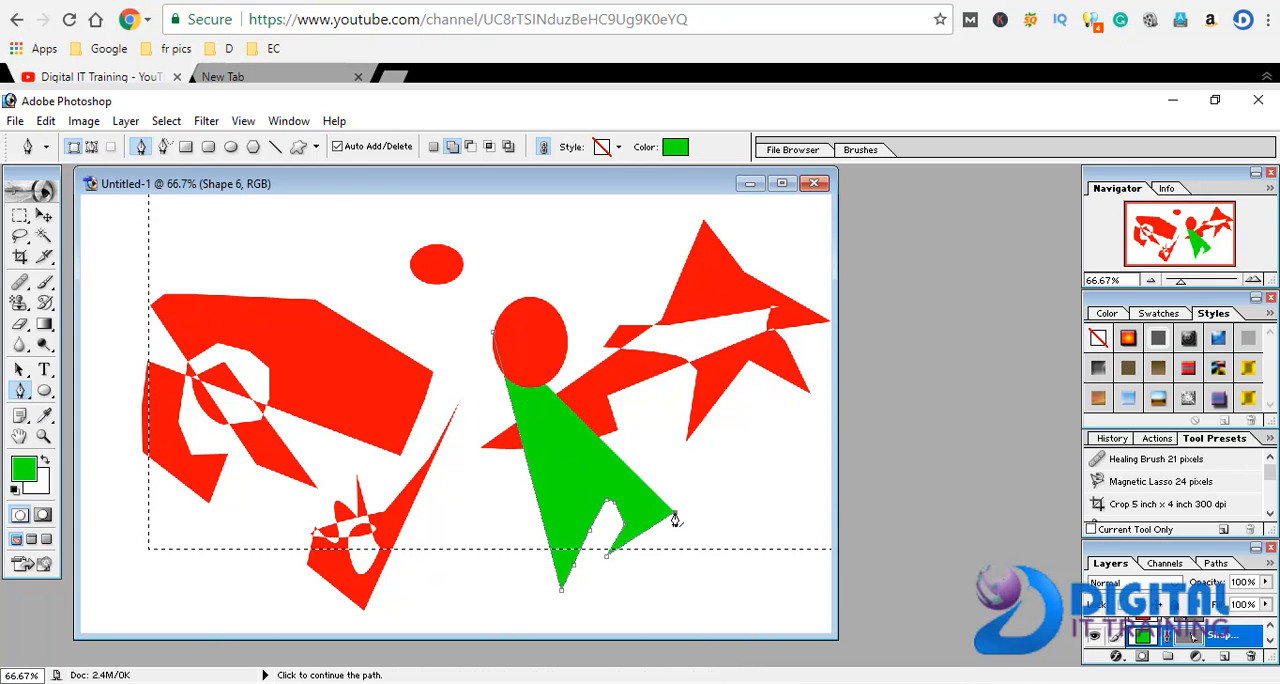
left_click(532, 508)
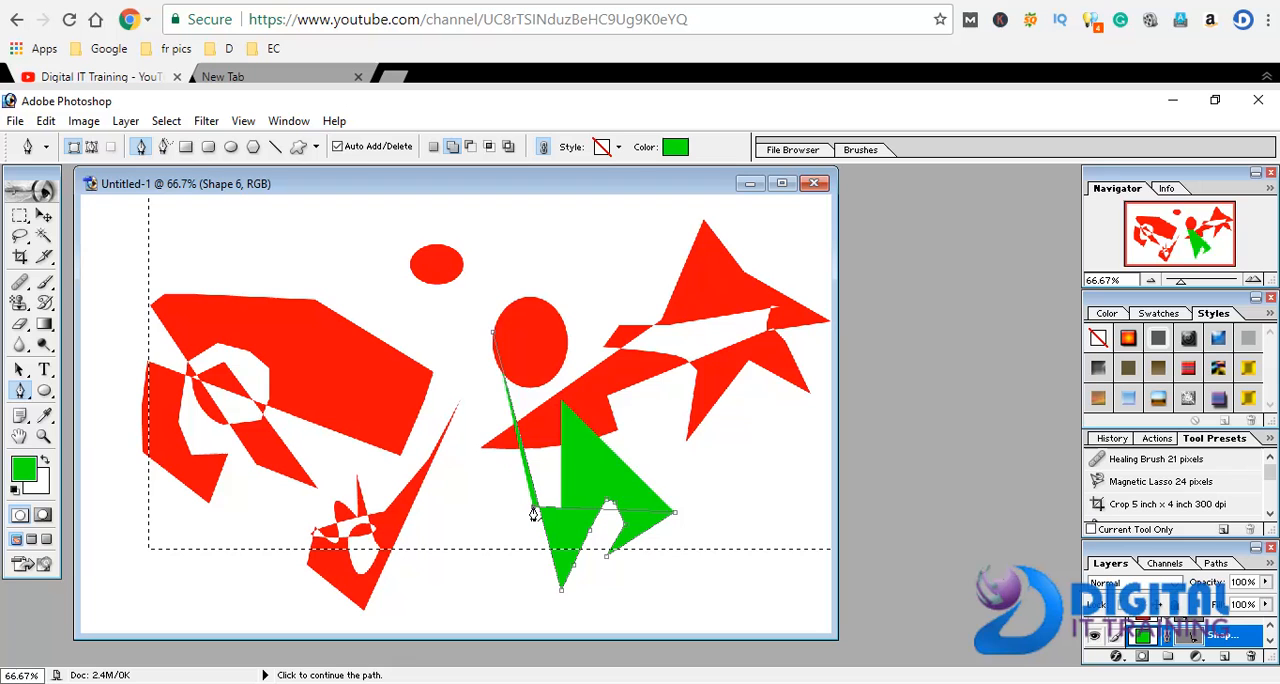
left_click(474, 502)
left_click(578, 447)
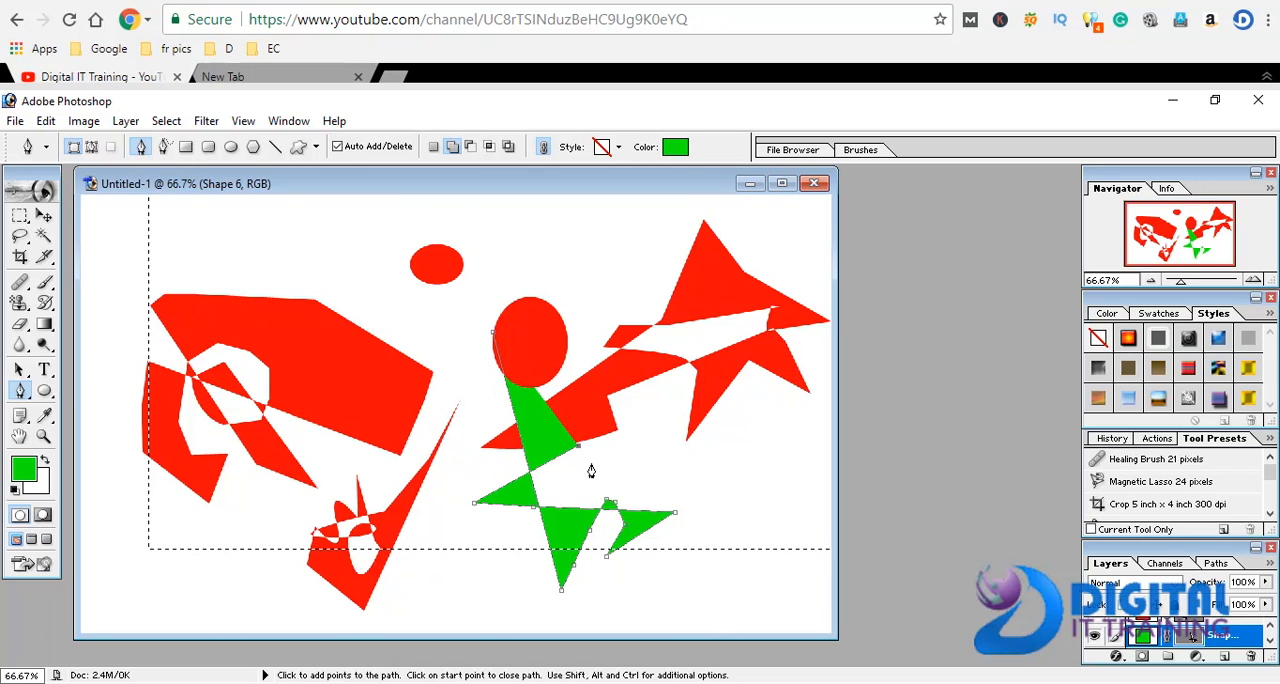
Continue the green shape's outline on its right side with zigzag points, a thin upward spike and a long rightward point
left_click(596, 477)
left_click(626, 459)
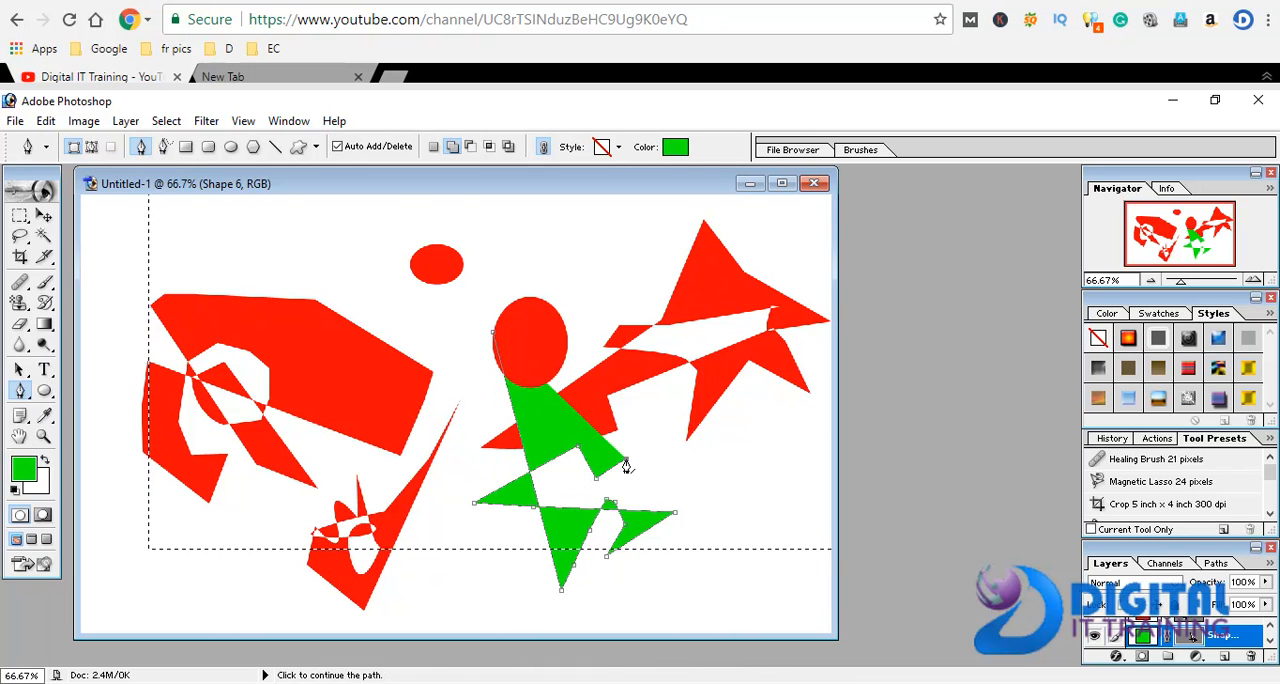
left_click(678, 400)
left_click(600, 494)
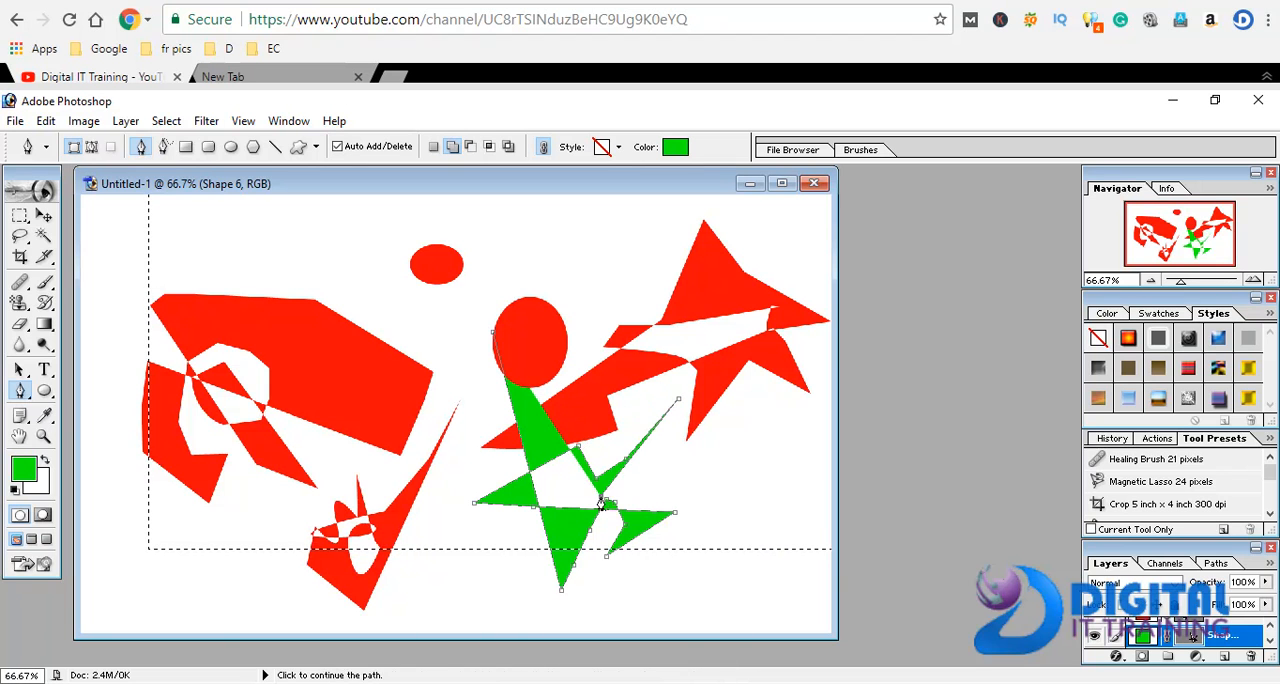
left_click(640, 489)
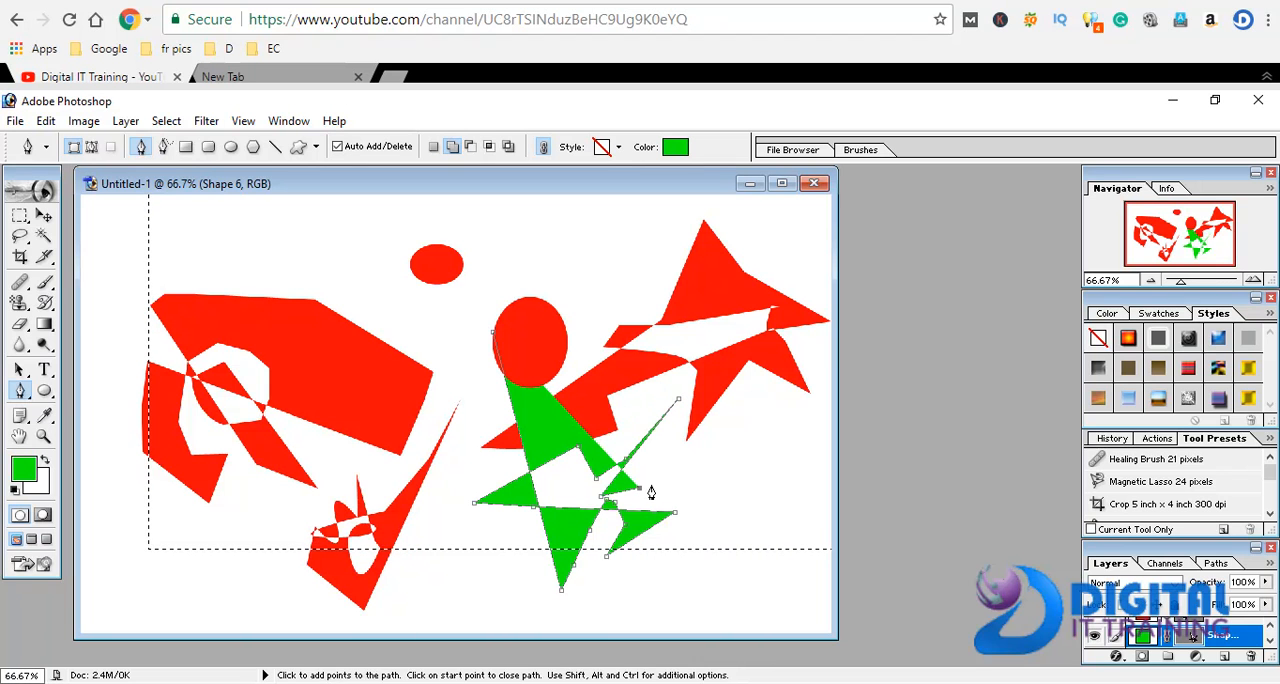
left_click(652, 485)
left_click(673, 488)
left_click(710, 489)
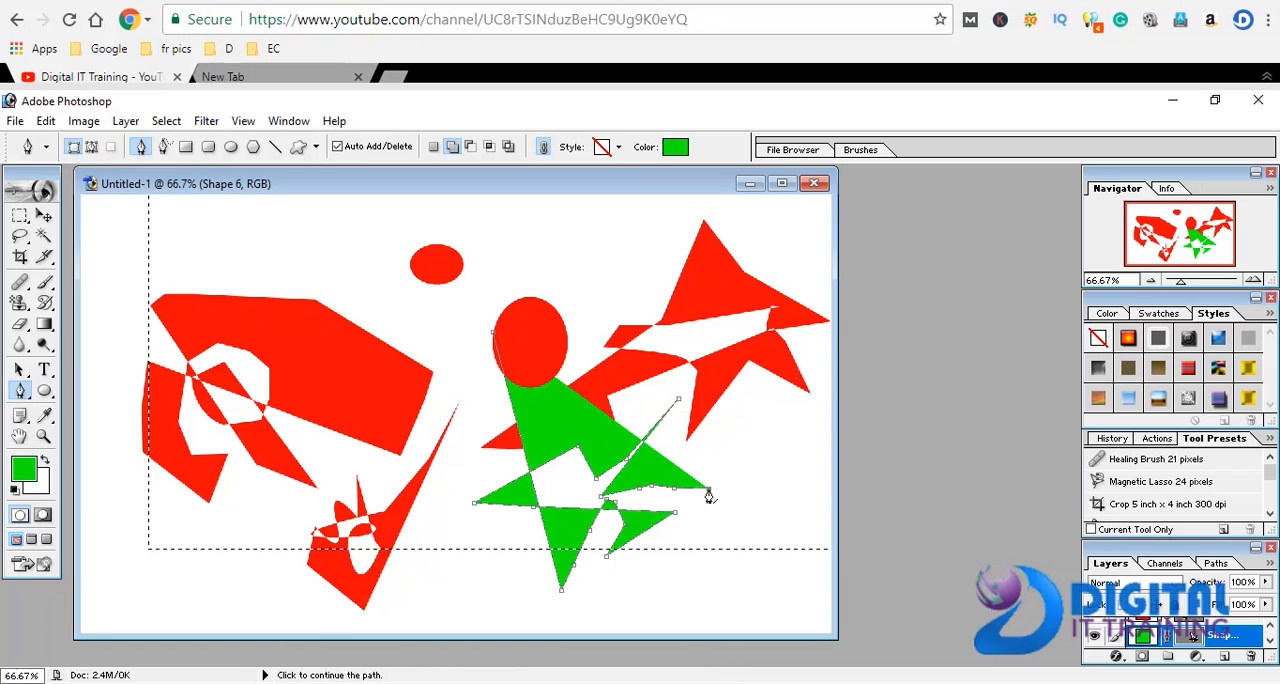
left_click(722, 487)
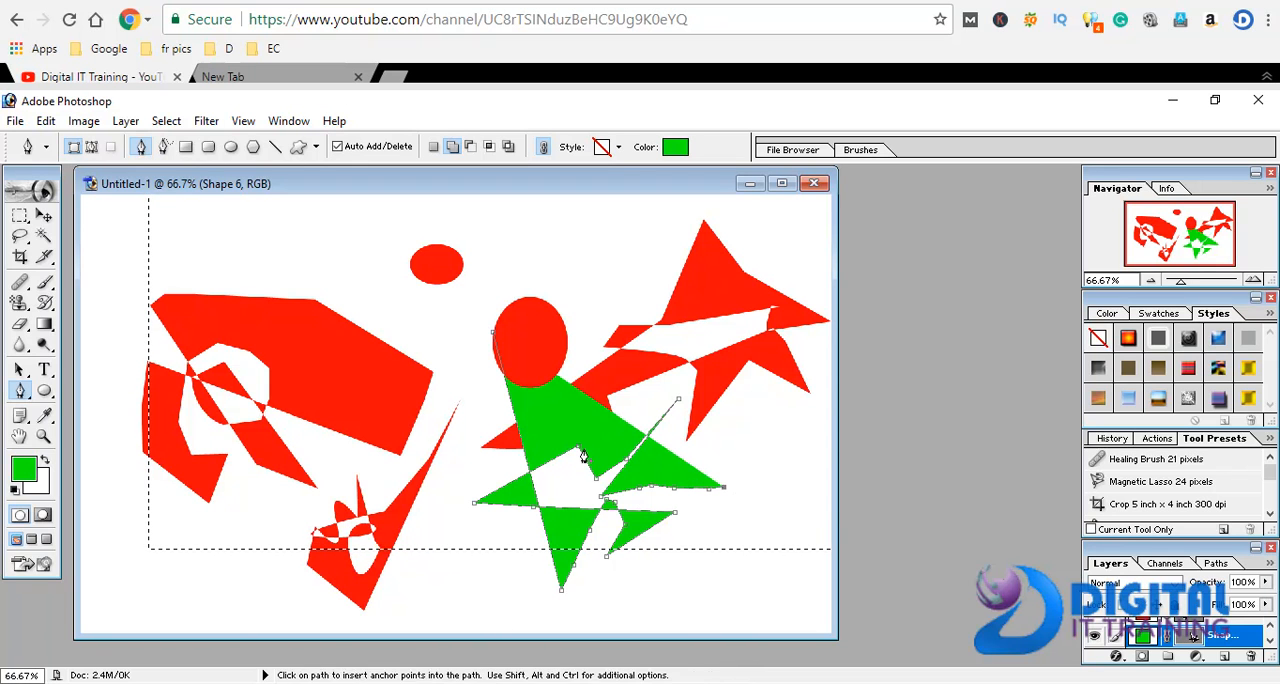
Reshape the green shape's inner notch into a curve, and close the path through new points at its far right and bottom
left_click(598, 482)
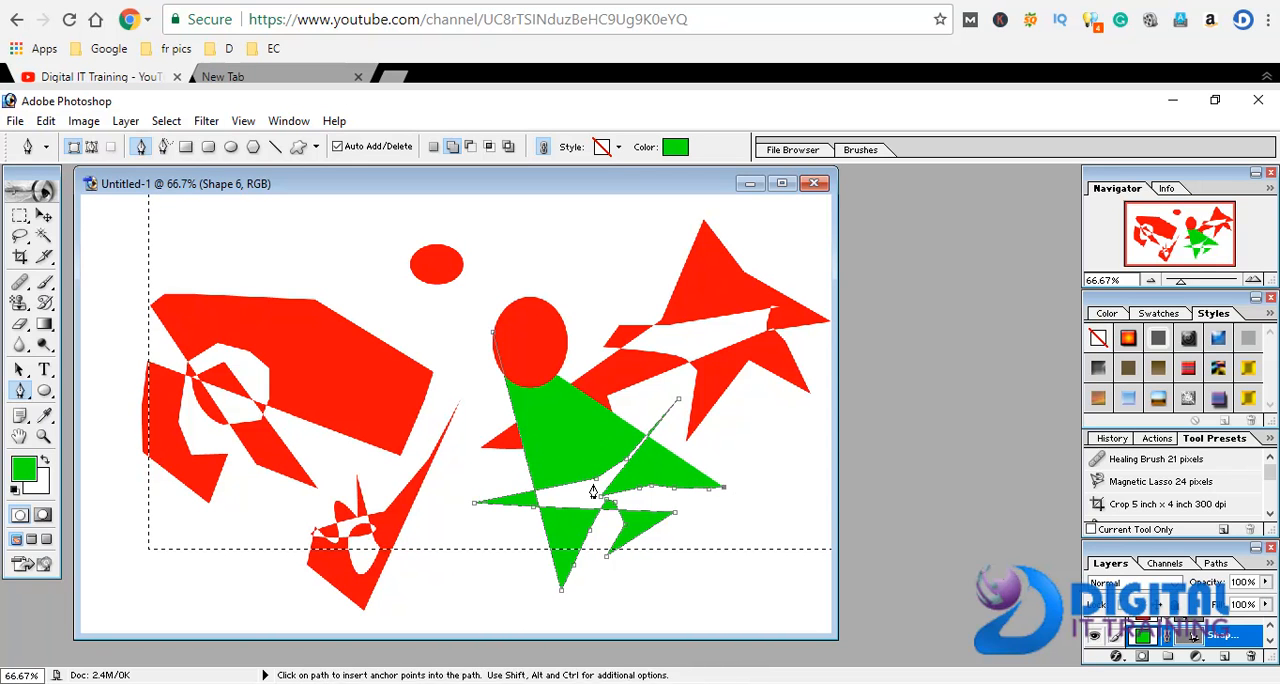
left_click_drag(588, 469, 582, 399)
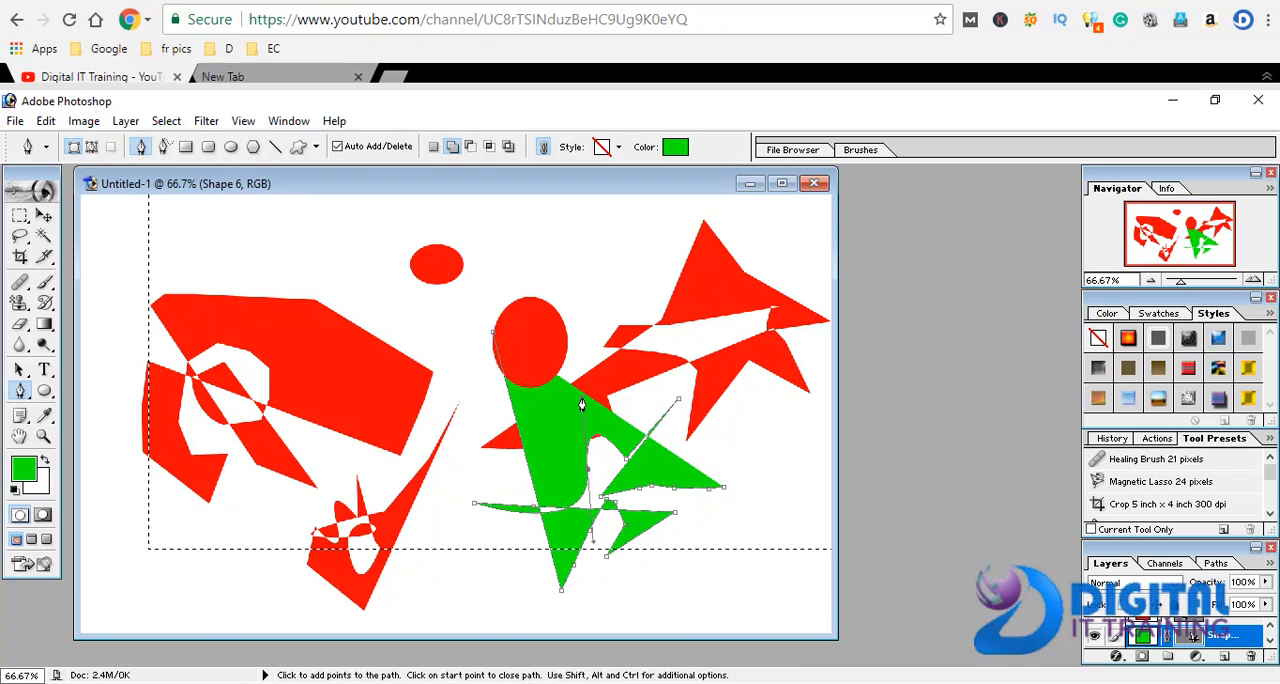
left_click(788, 522)
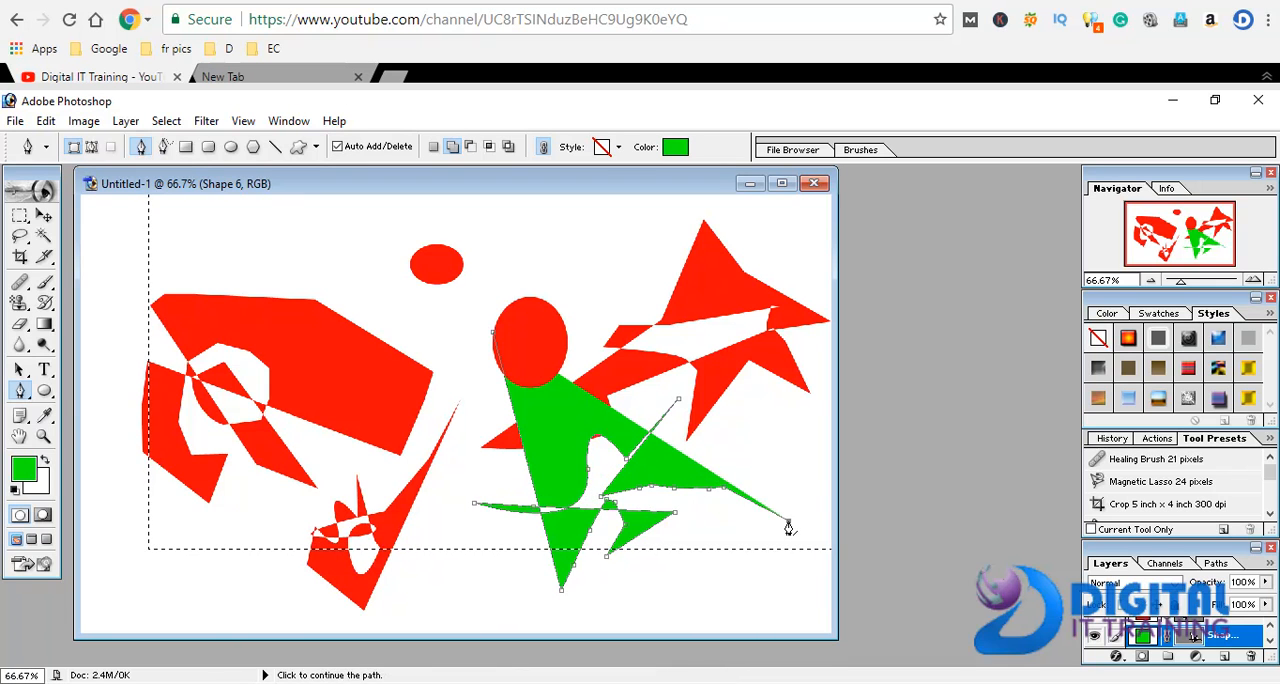
left_click(570, 616)
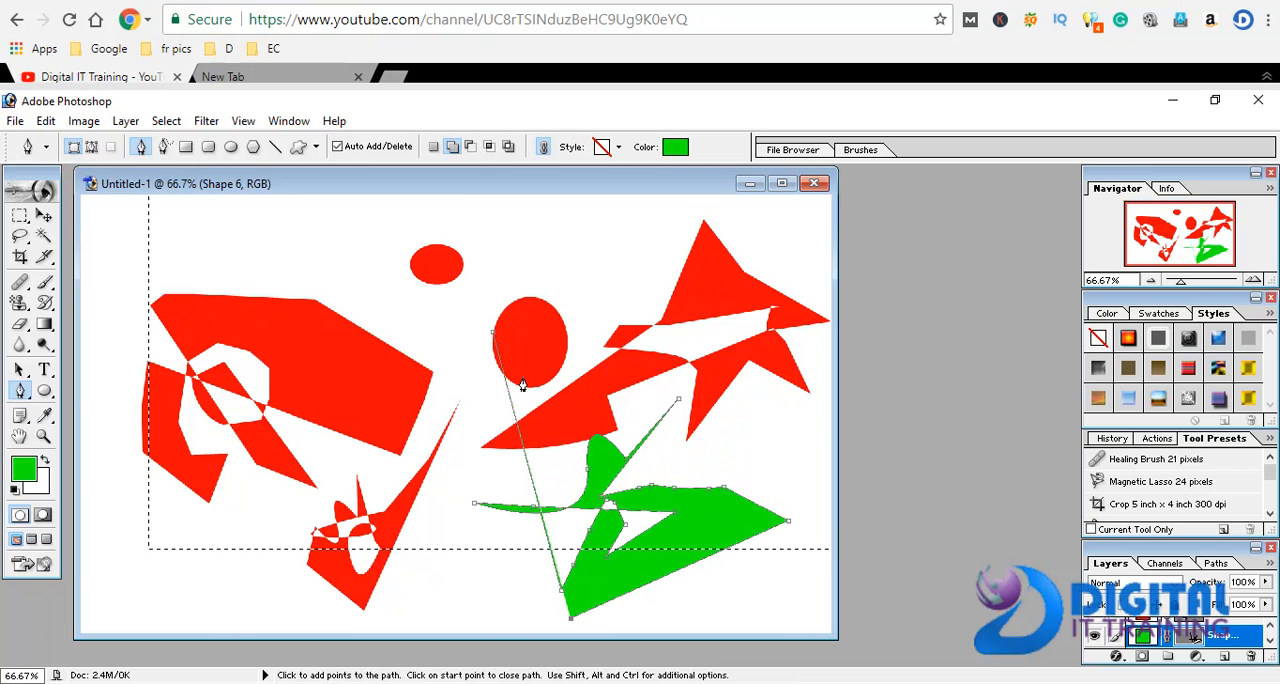
left_click(493, 332)
Draw another green Pen path from inside the larger ellipse to its lower right and back to a point beneath it
left_click(507, 331)
left_click(538, 338)
left_click(595, 377)
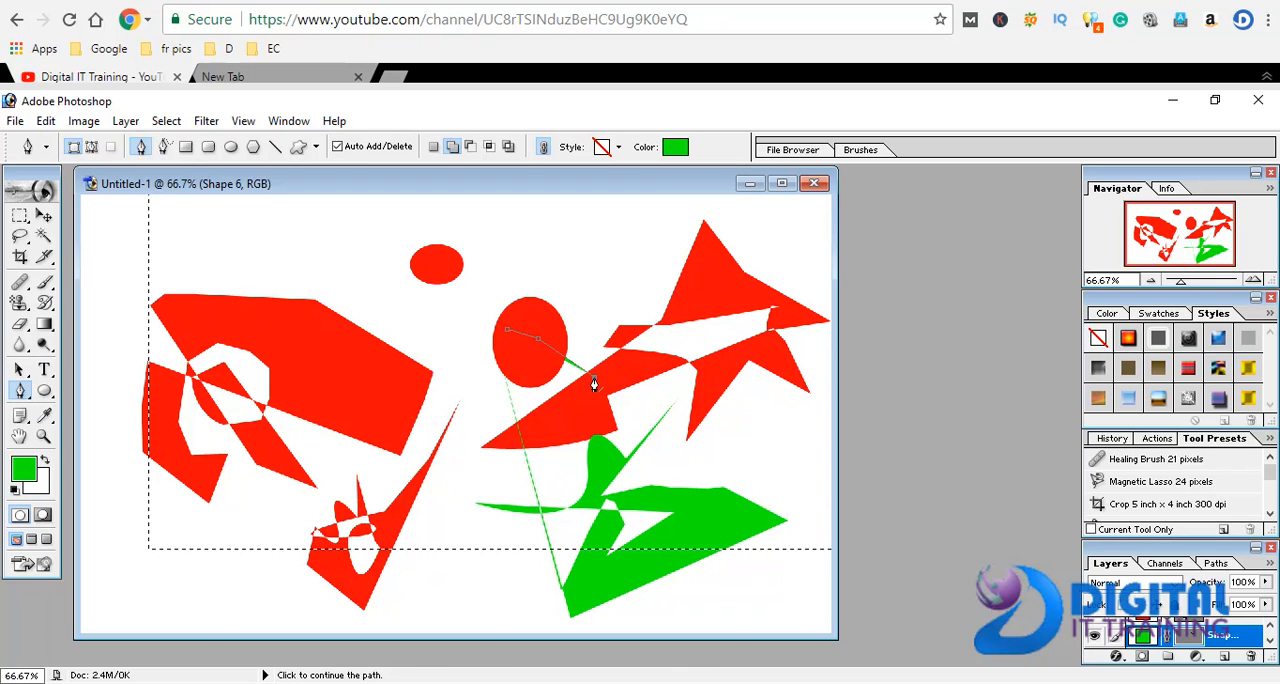
left_click(504, 430)
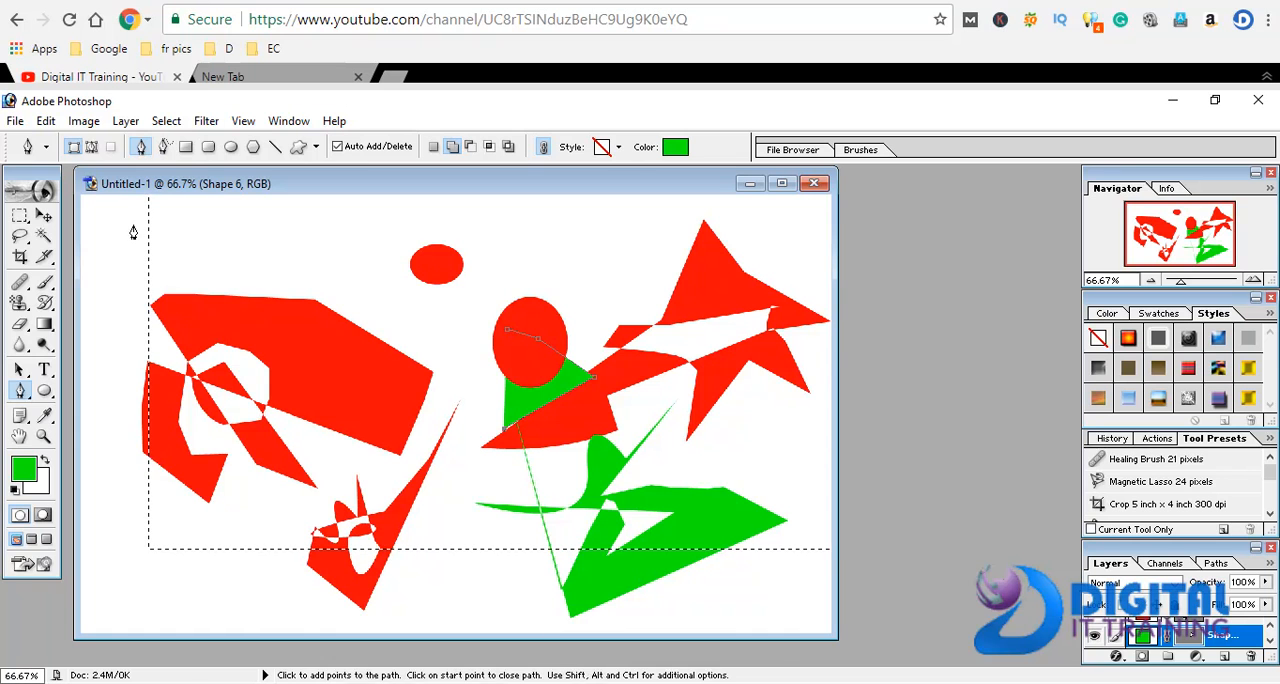
Create a new 1200 x 700 pixel RGB document at 72 pixels/inch with white contents
left_click(16, 121)
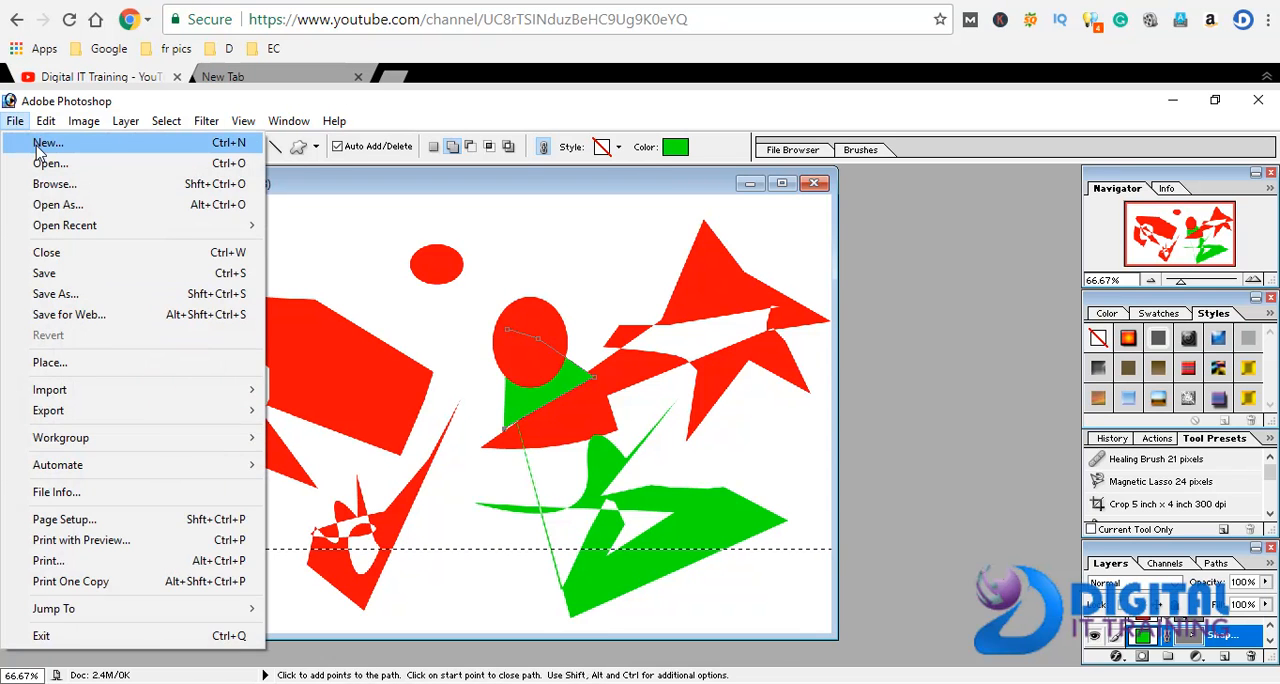
left_click(46, 143)
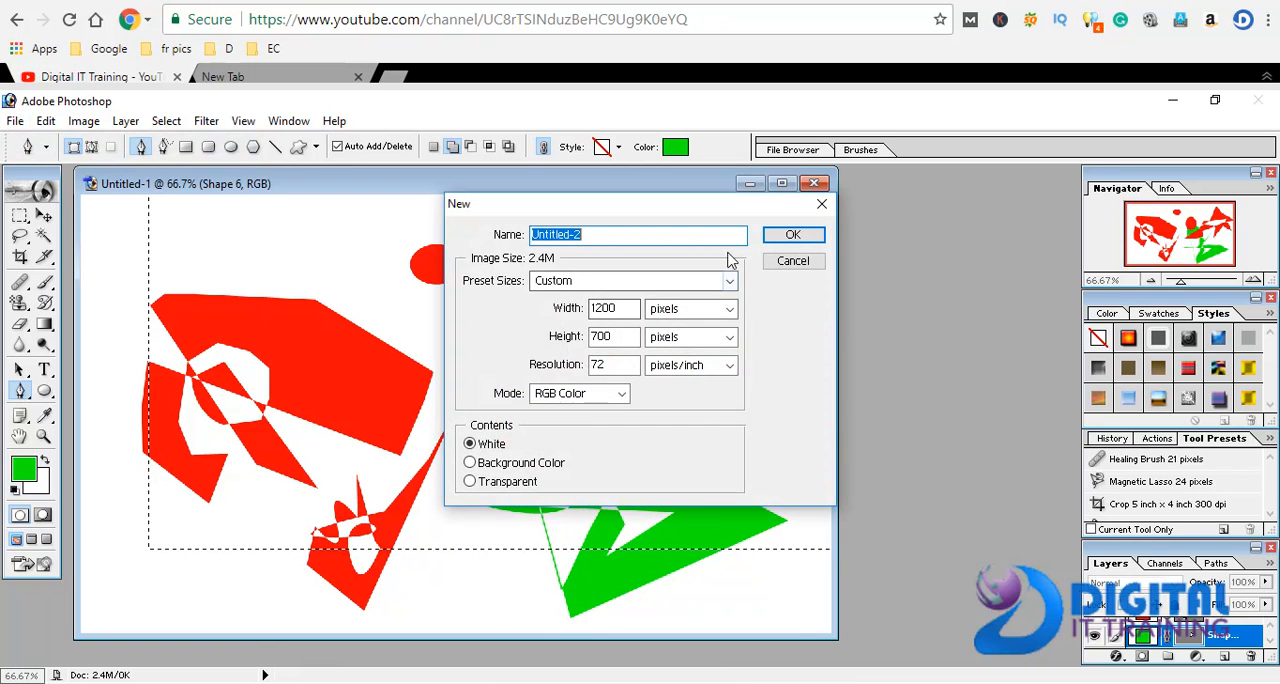
left_click(785, 238)
Draw the top of a green star with the Pen tool, from its left tip over a tall peak to its right tip
left_click(263, 462)
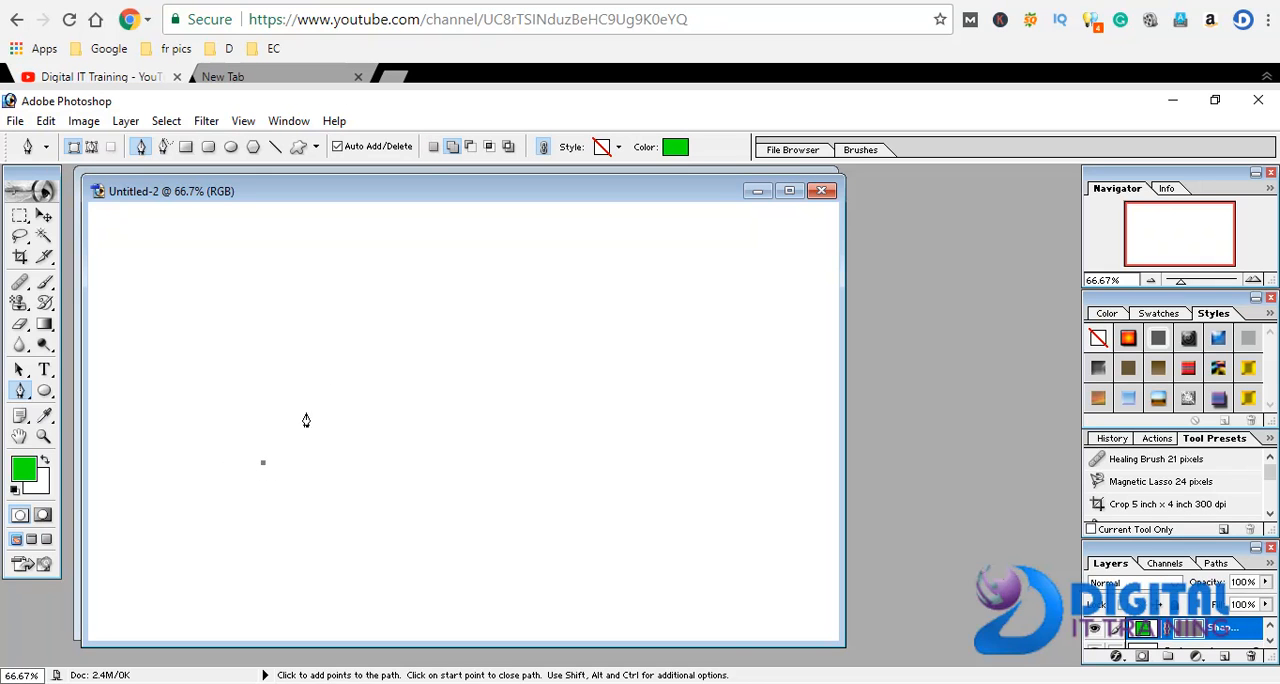
left_click(337, 375)
left_click(348, 330)
left_click(357, 299)
left_click(367, 265)
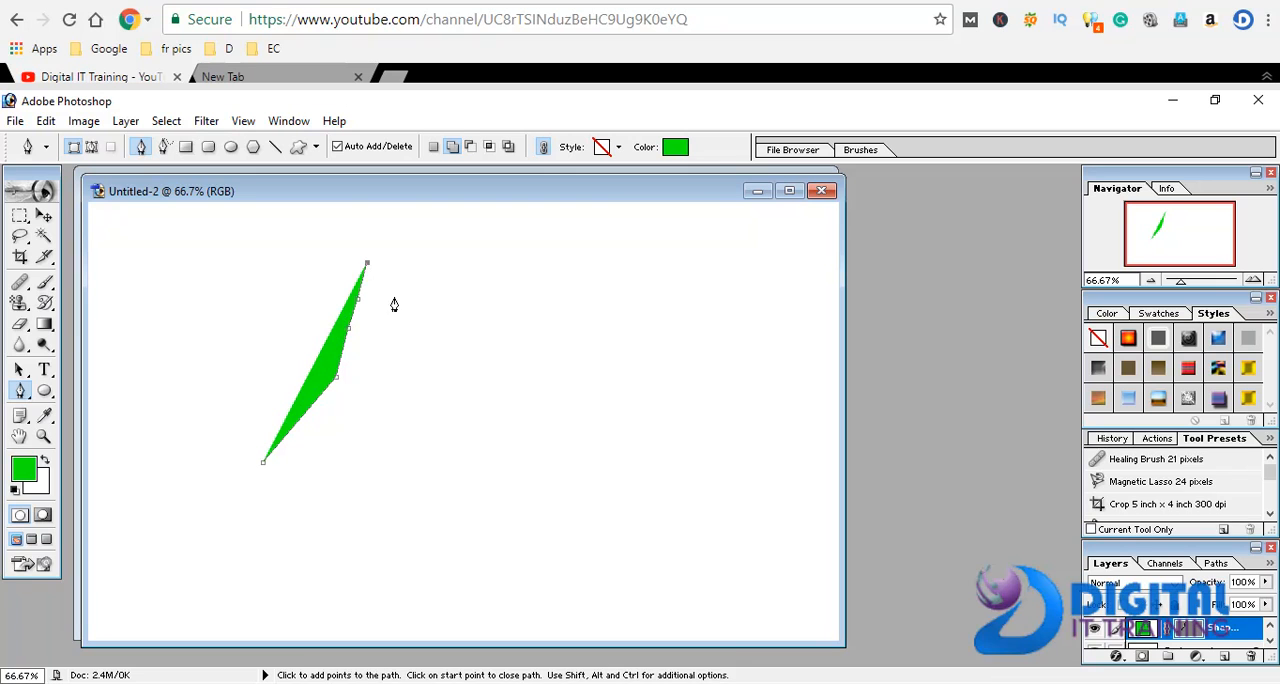
left_click(410, 367)
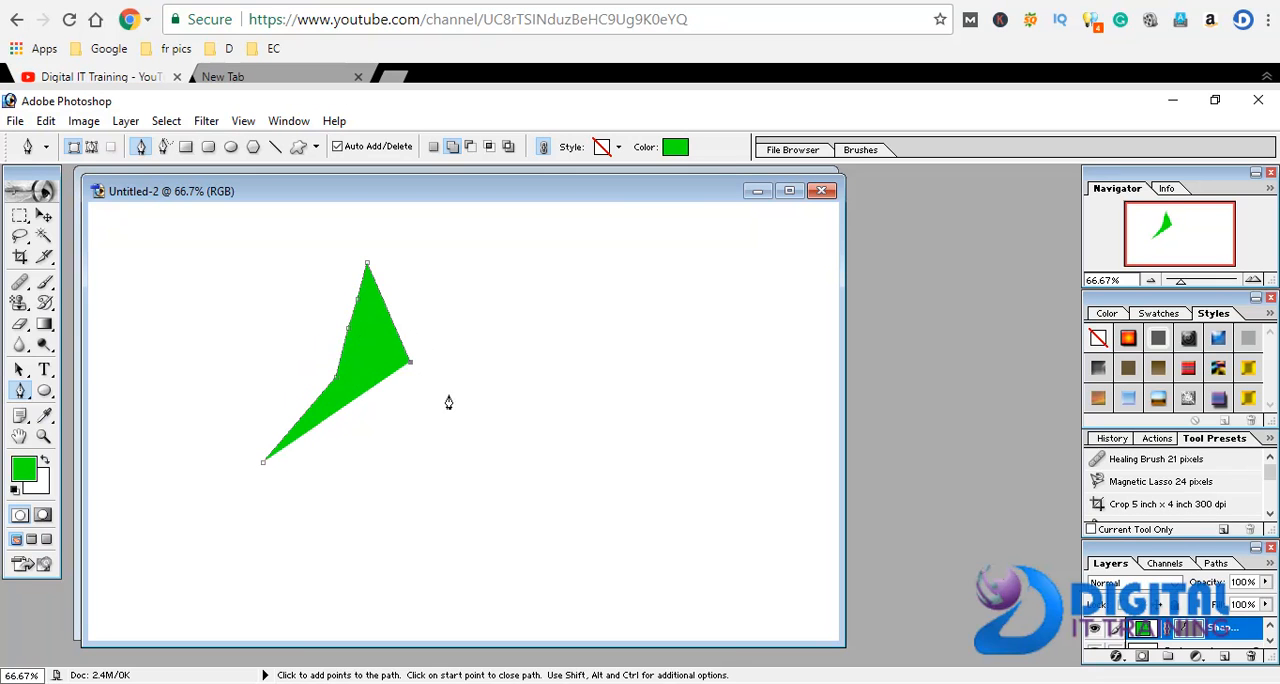
left_click(466, 421)
left_click(485, 440)
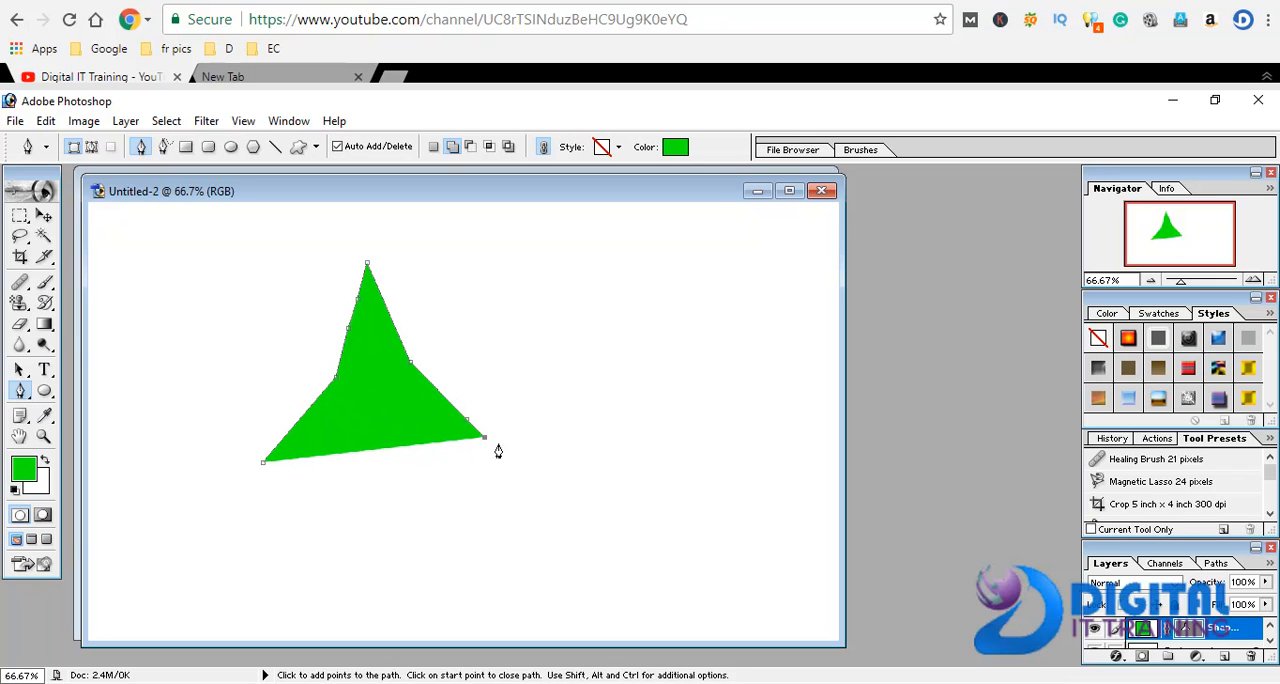
left_click(506, 454)
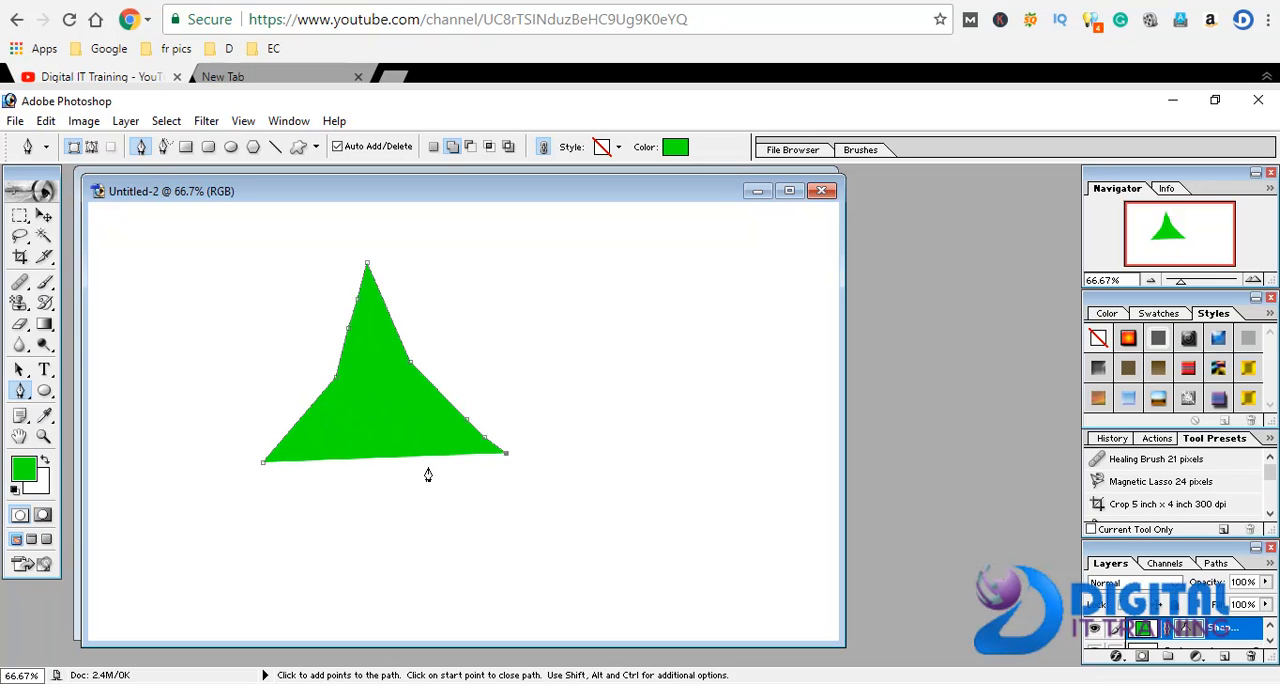
Extend the star's outline with a right leg, a straight inner edge back to the left, and a longer left leg
left_click(464, 550)
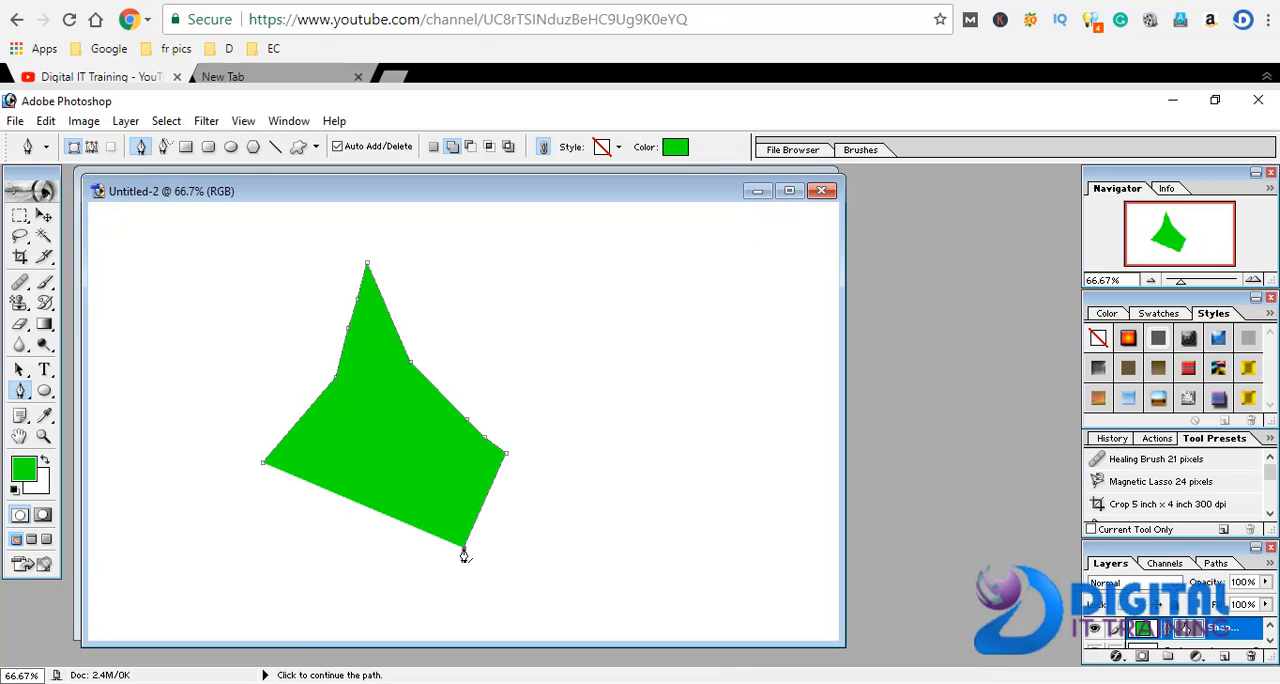
left_click(441, 459)
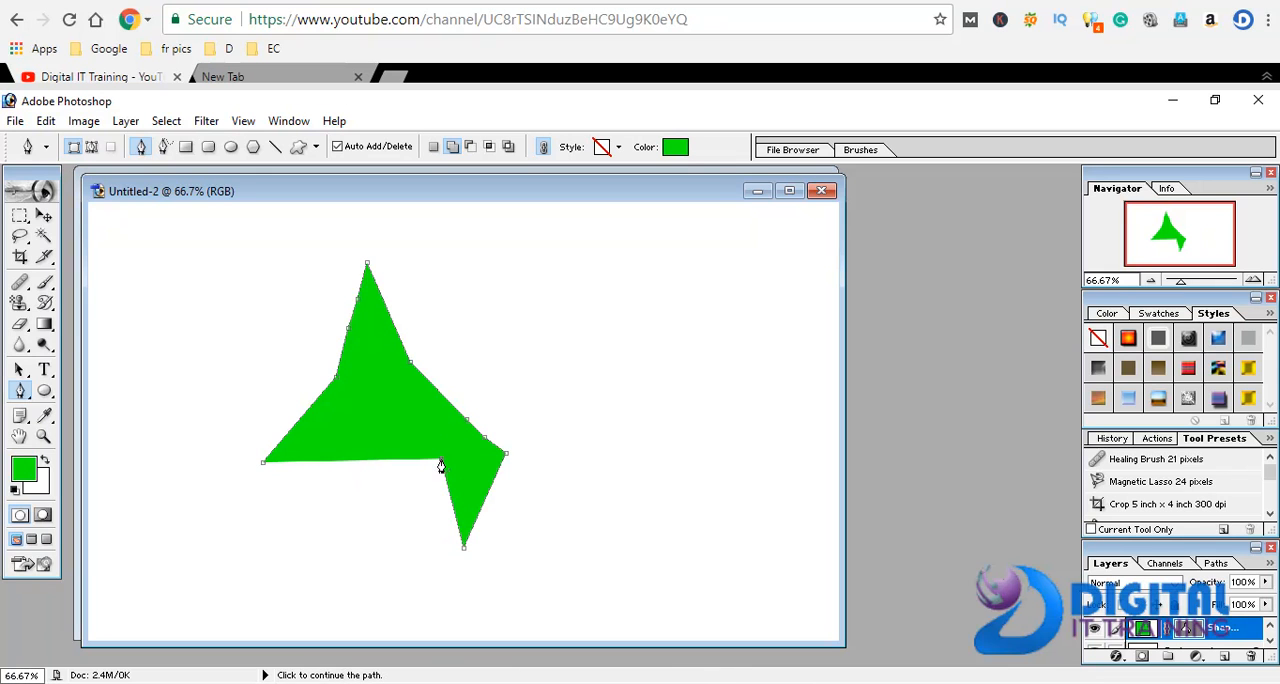
left_click(325, 462)
left_click(326, 543)
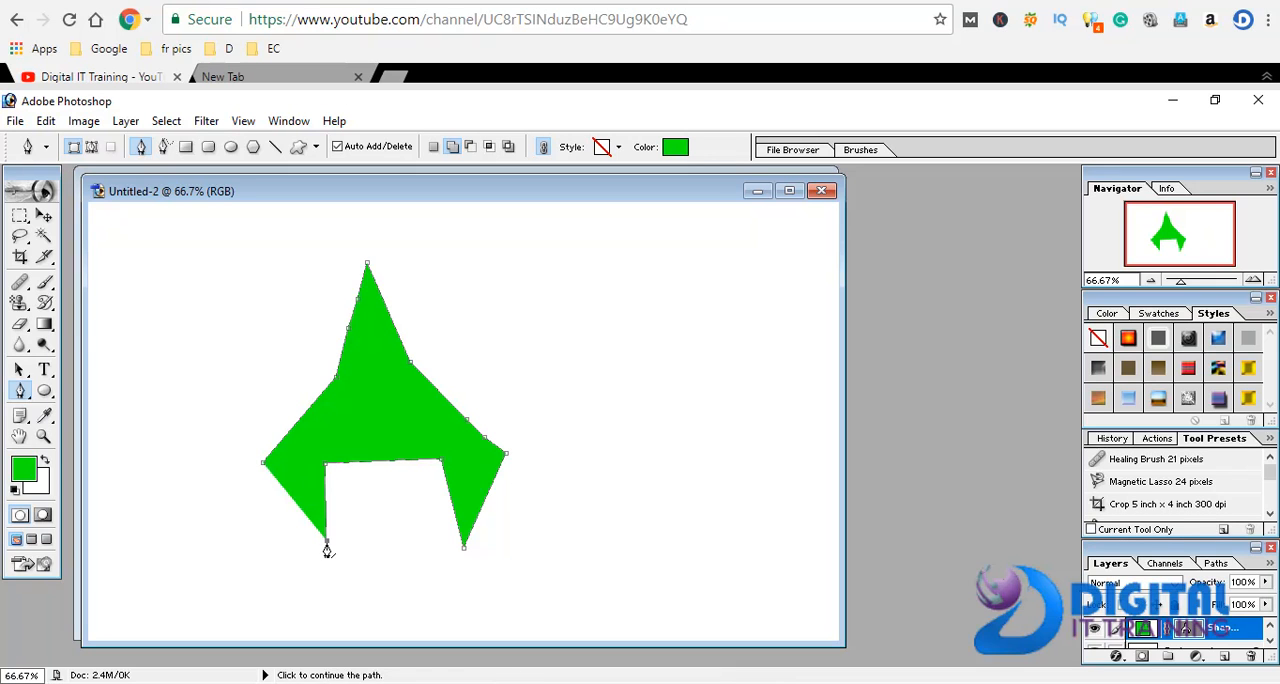
left_click(327, 550)
left_click(326, 555)
left_click(325, 577)
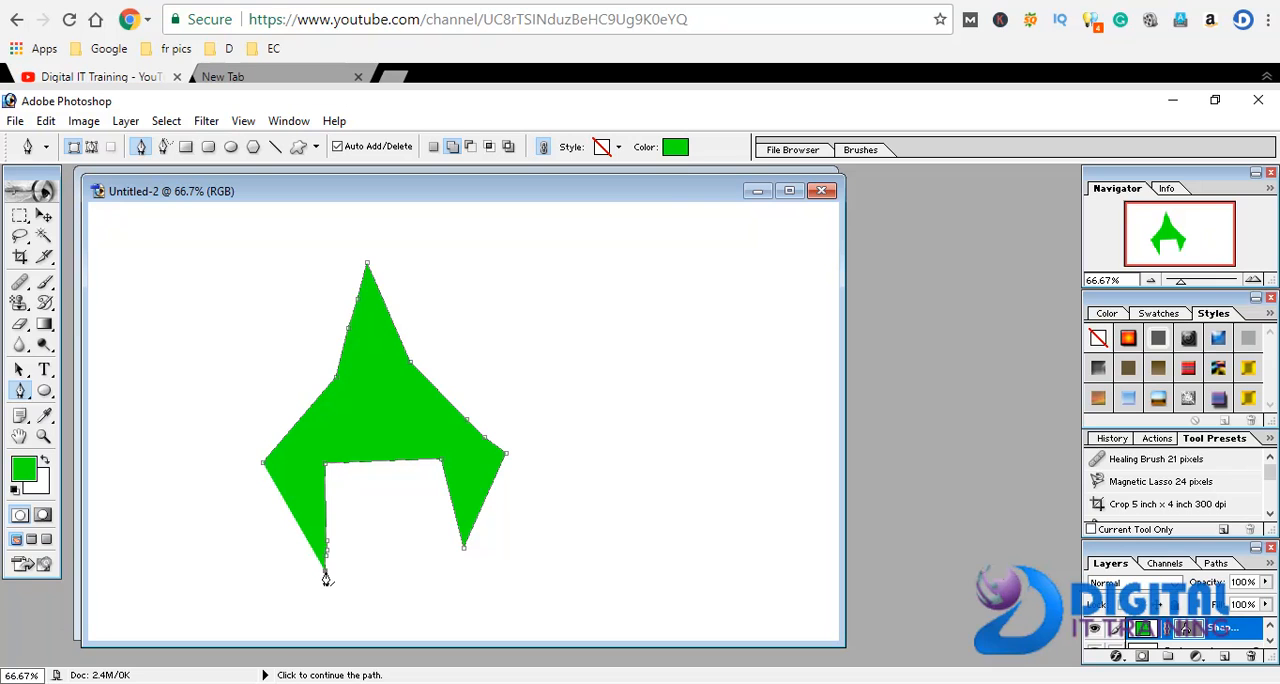
Add points from the left leg's tip up toward the star's center, and delete the right leg's tip anchor point
left_click(387, 520)
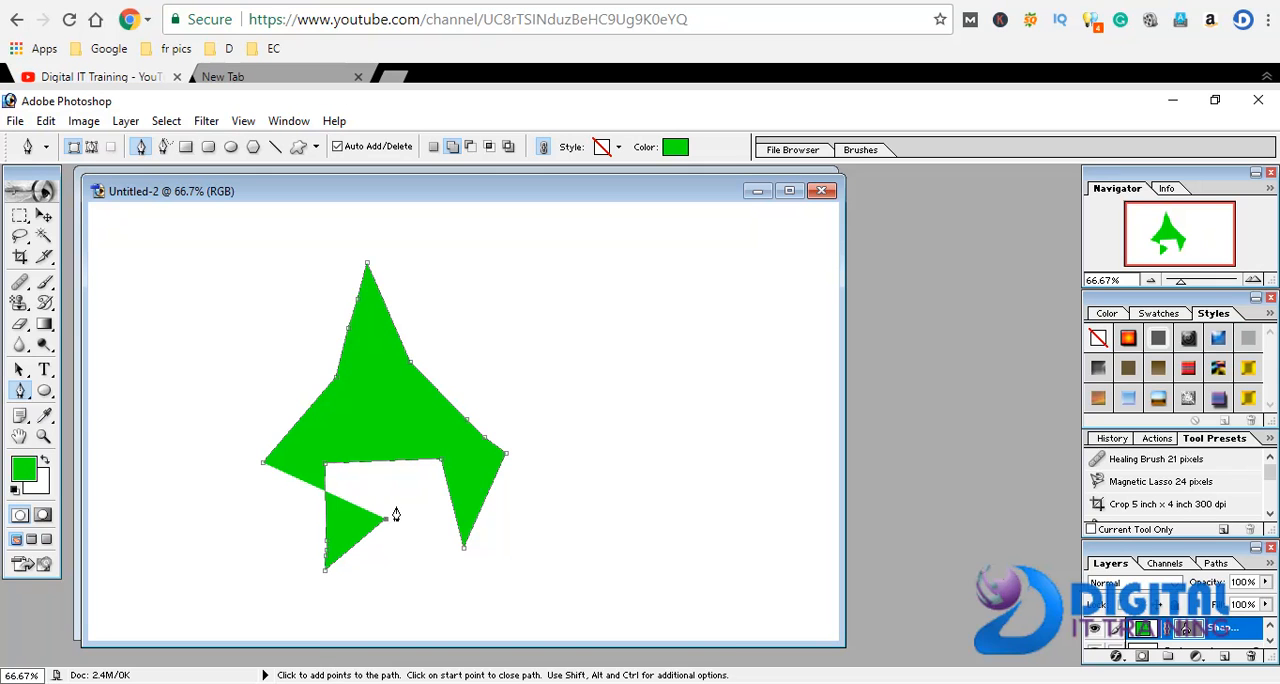
left_click(395, 509)
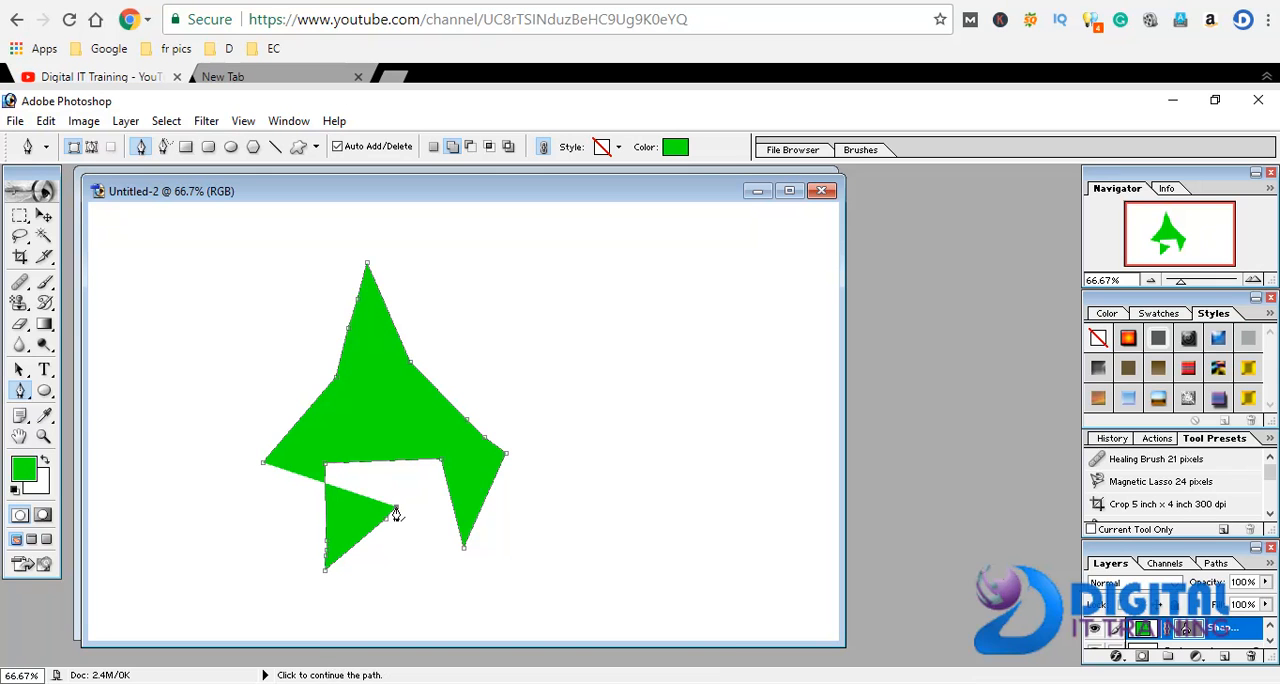
left_click(463, 551)
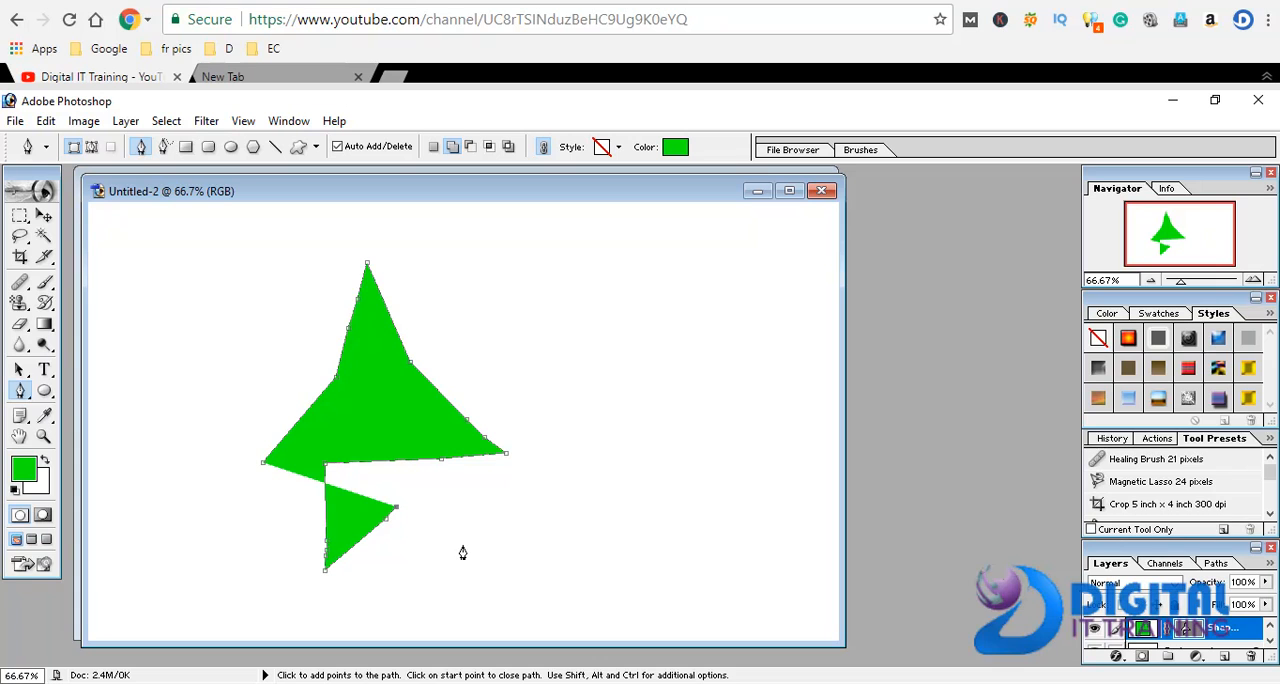
Extend the green shape's outline with a short right leg, back up and inward to a curved point below the star's center
left_click(432, 522)
left_click(449, 543)
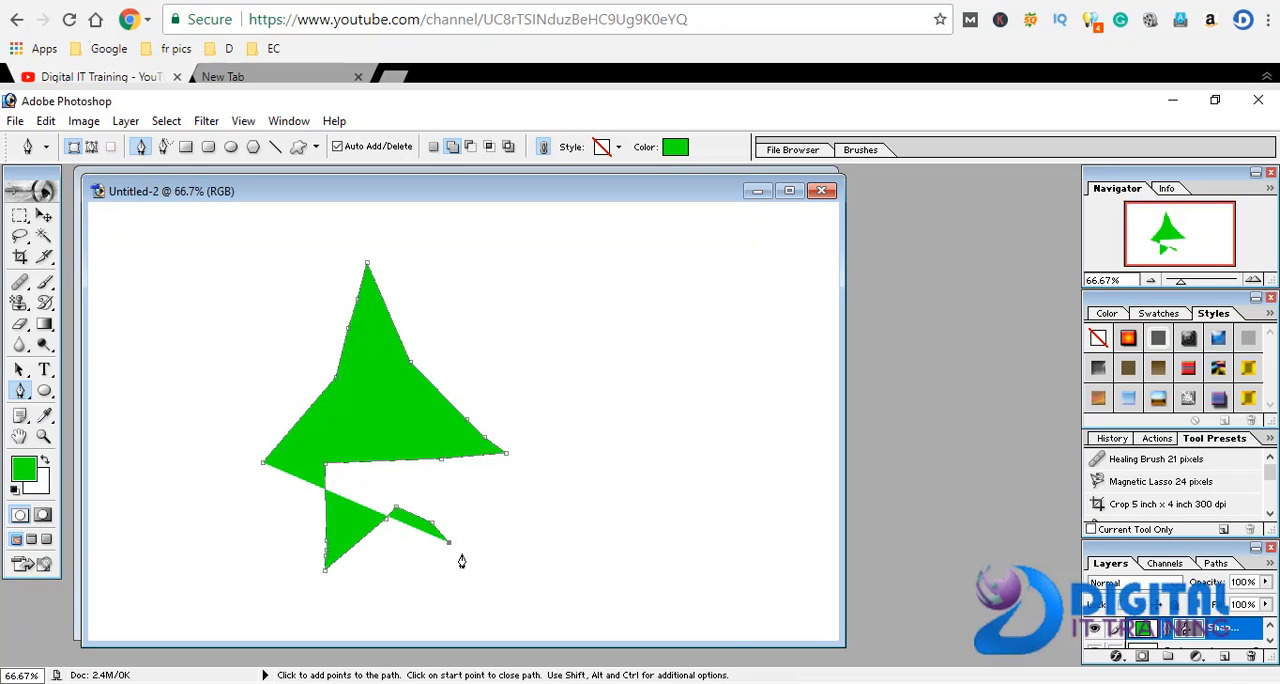
left_click(463, 556)
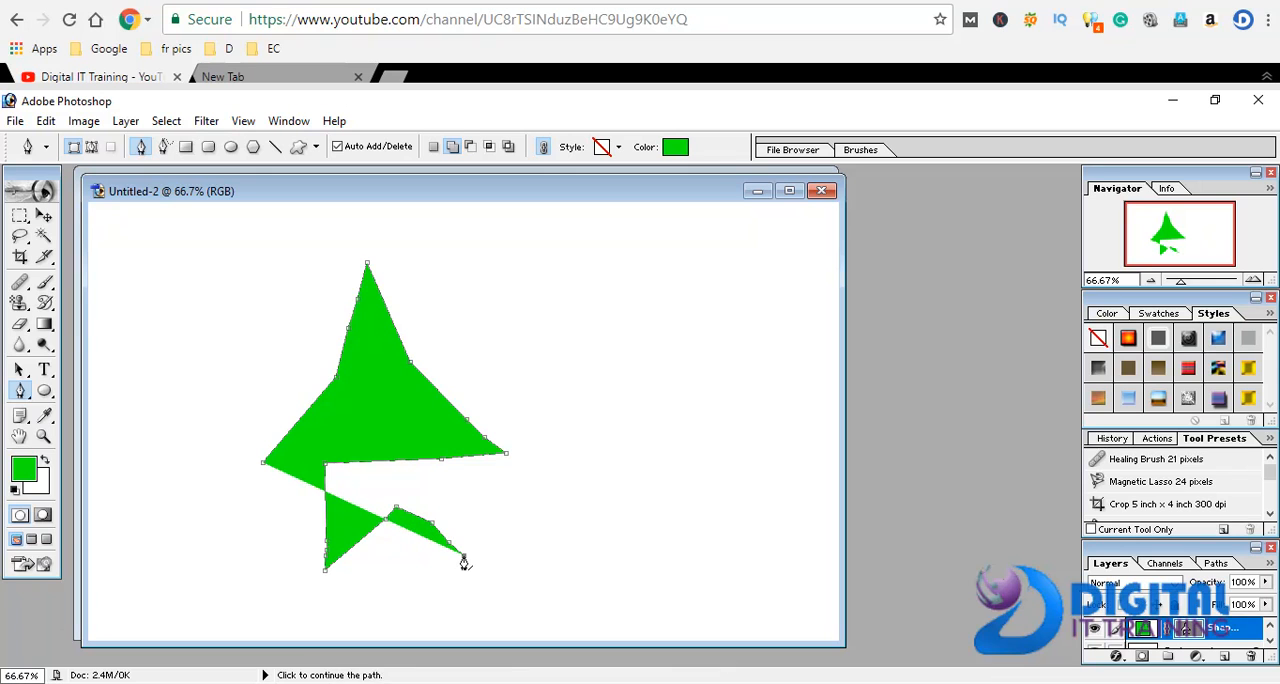
left_click(499, 491)
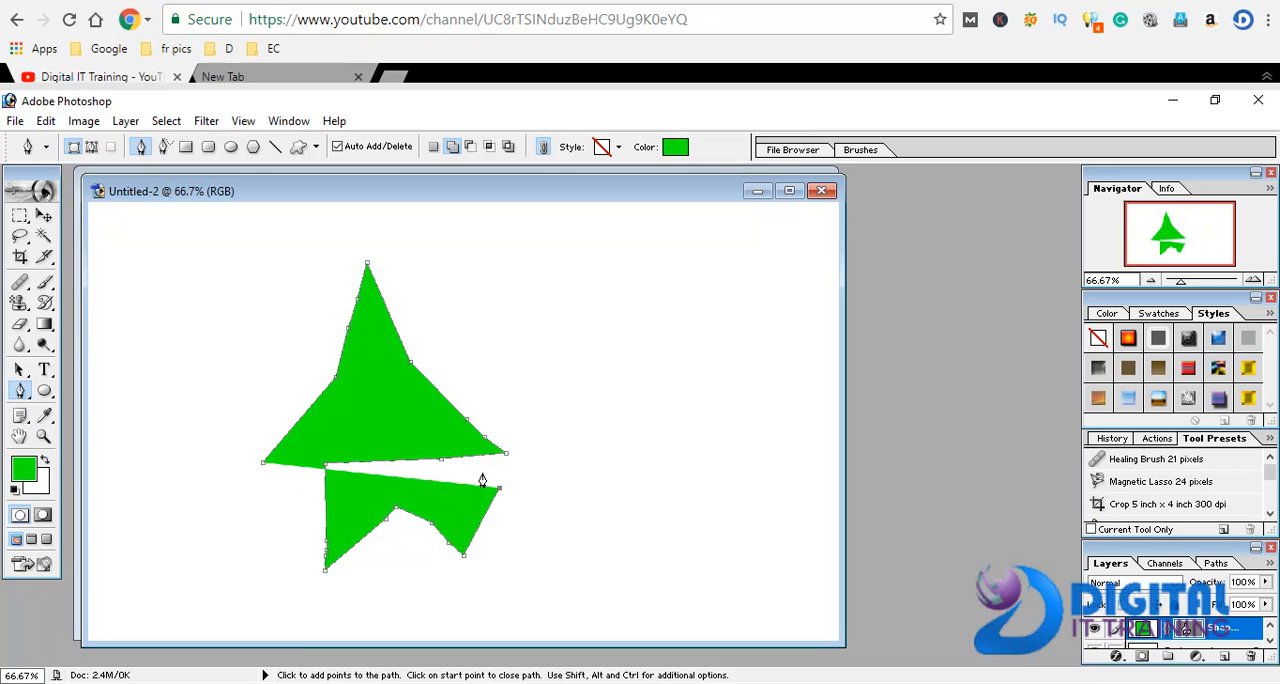
left_click(468, 464)
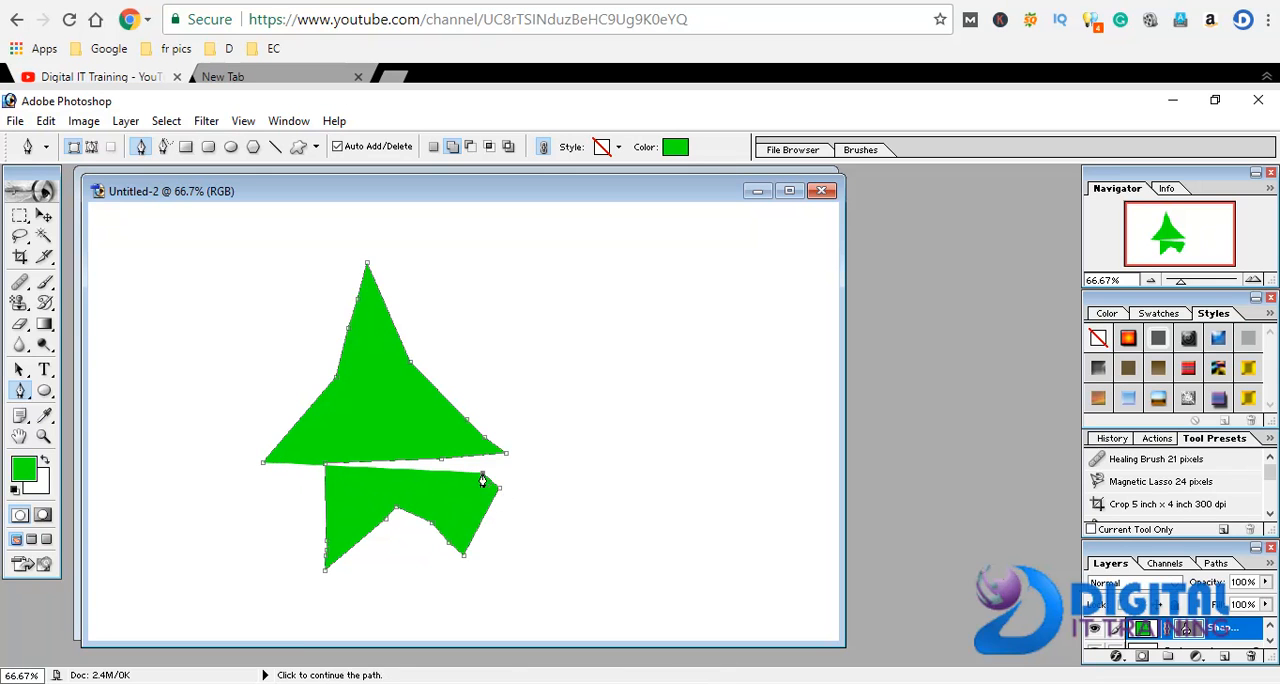
left_click_drag(407, 478, 405, 513)
left_click(406, 479)
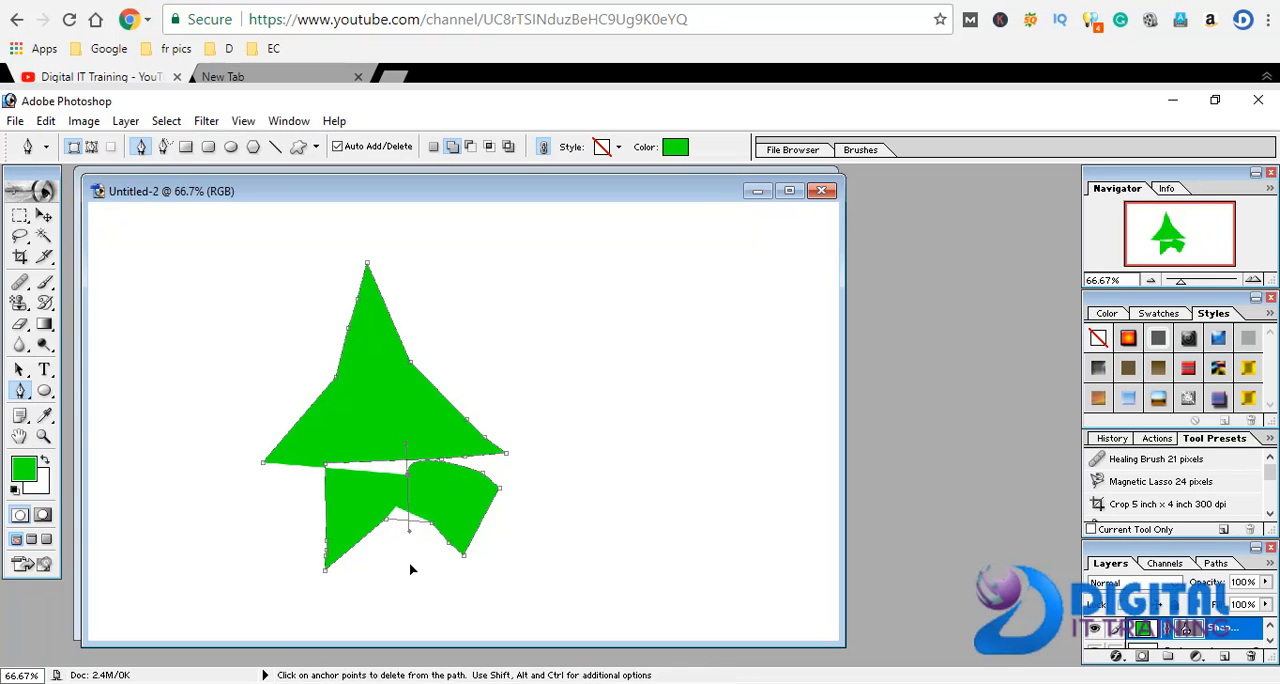
Continue the outline around the star's right side and across its peak to a corner above the left tip
left_click(503, 508)
left_click(618, 421)
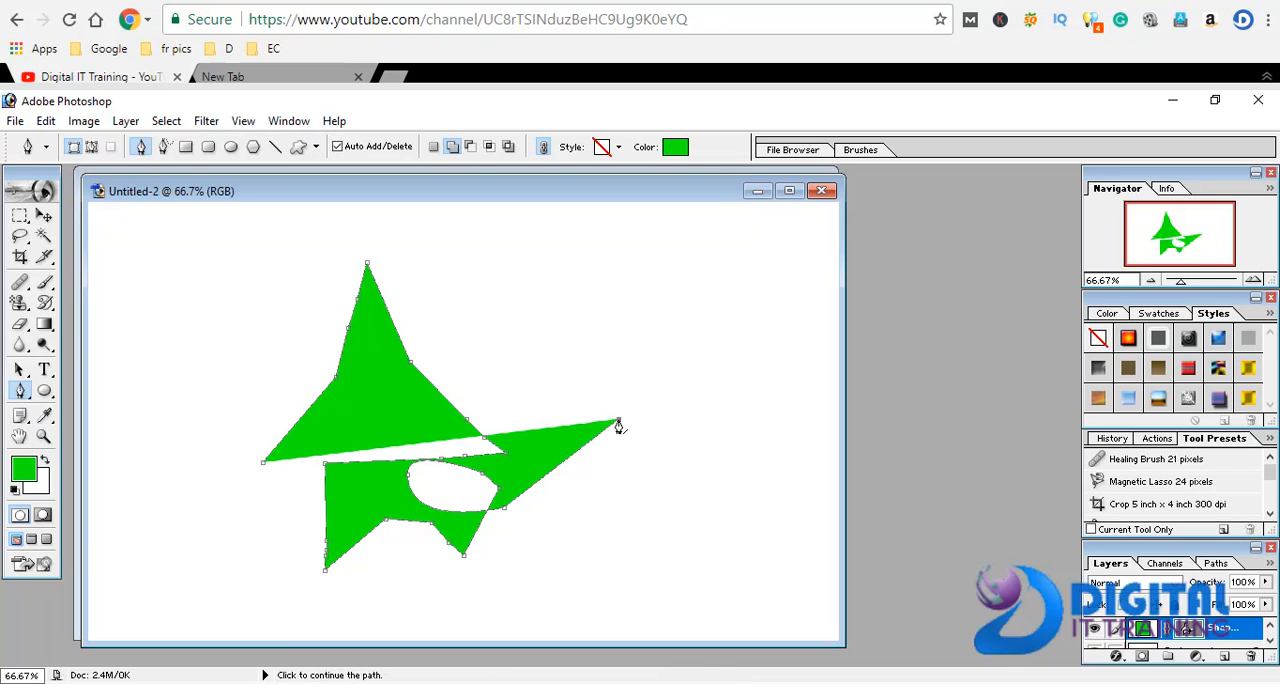
left_click(600, 344)
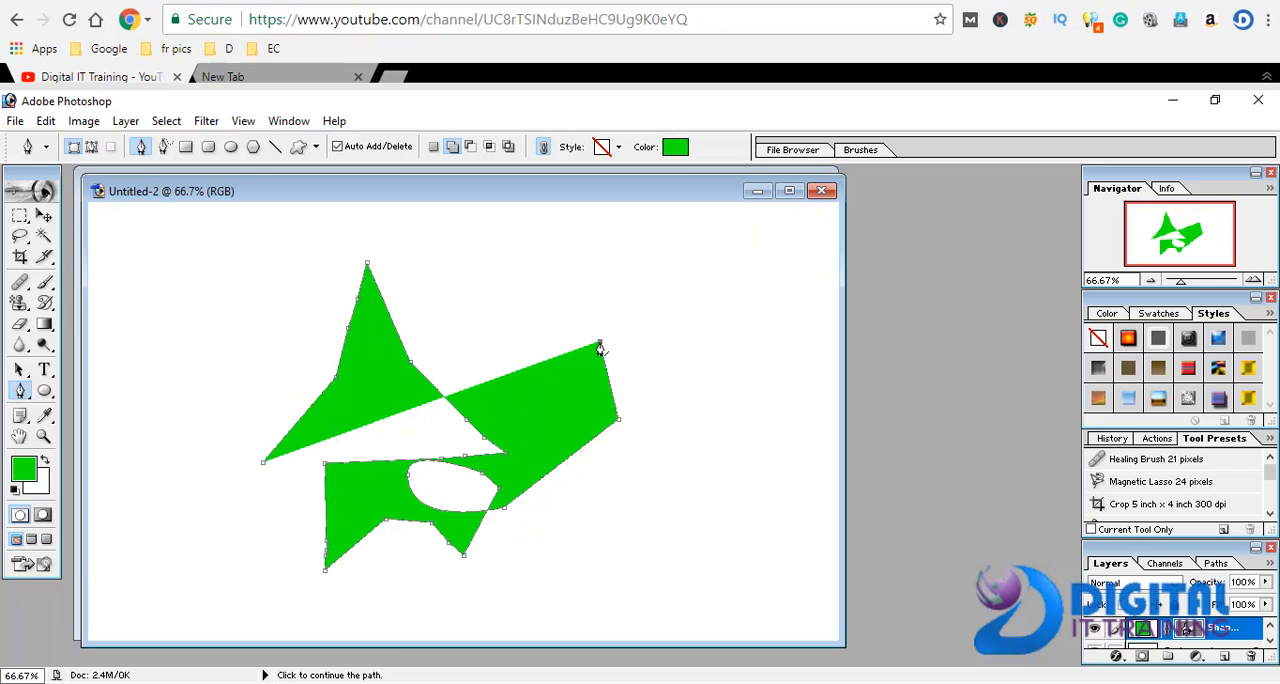
left_click(550, 299)
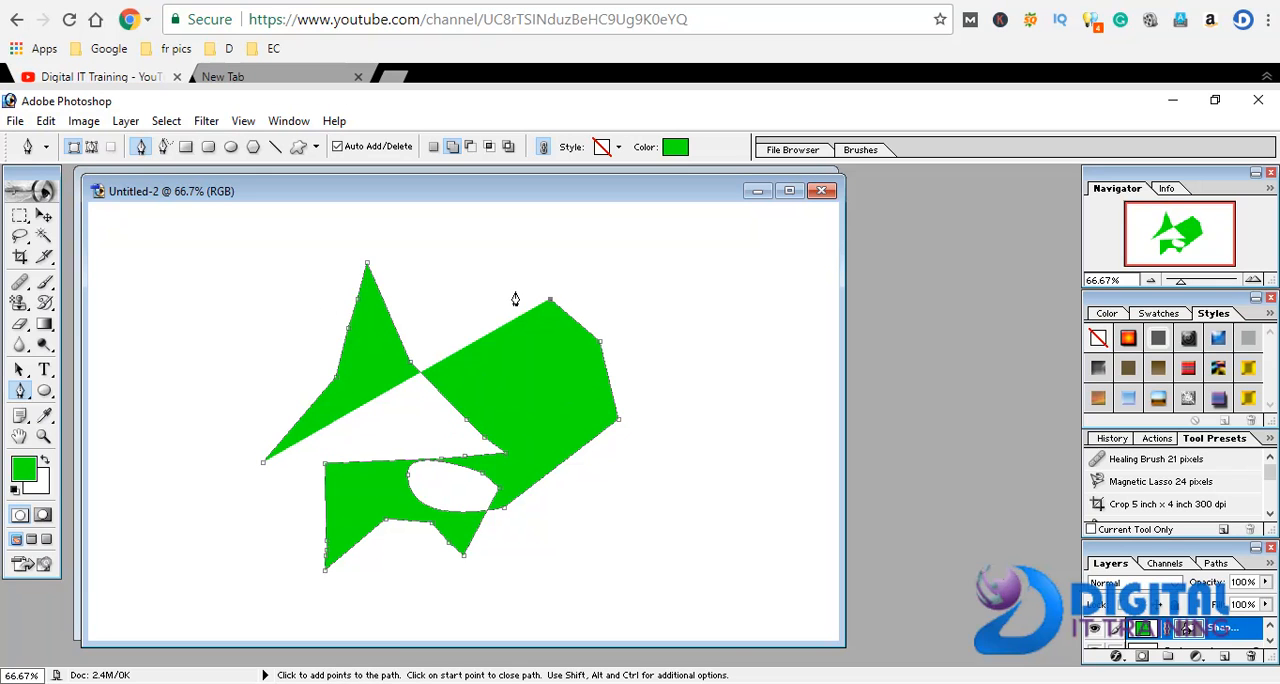
left_click(280, 325)
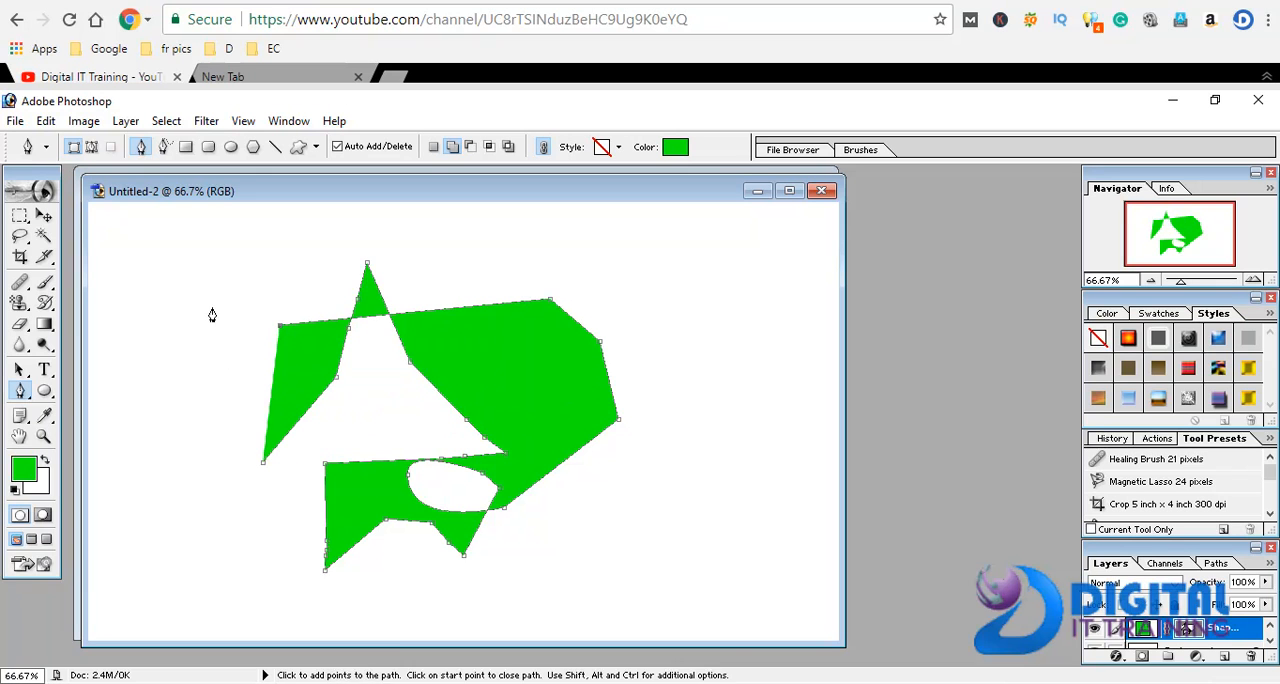
Set the Pen tool to draw paths only, and draw a looping curved path at the canvas's left edge plus a separate point below
left_click(91, 147)
left_click(140, 307)
left_click(130, 374)
left_click_drag(133, 415, 163, 358)
left_click_drag(141, 307, 283, 300)
left_click(152, 593)
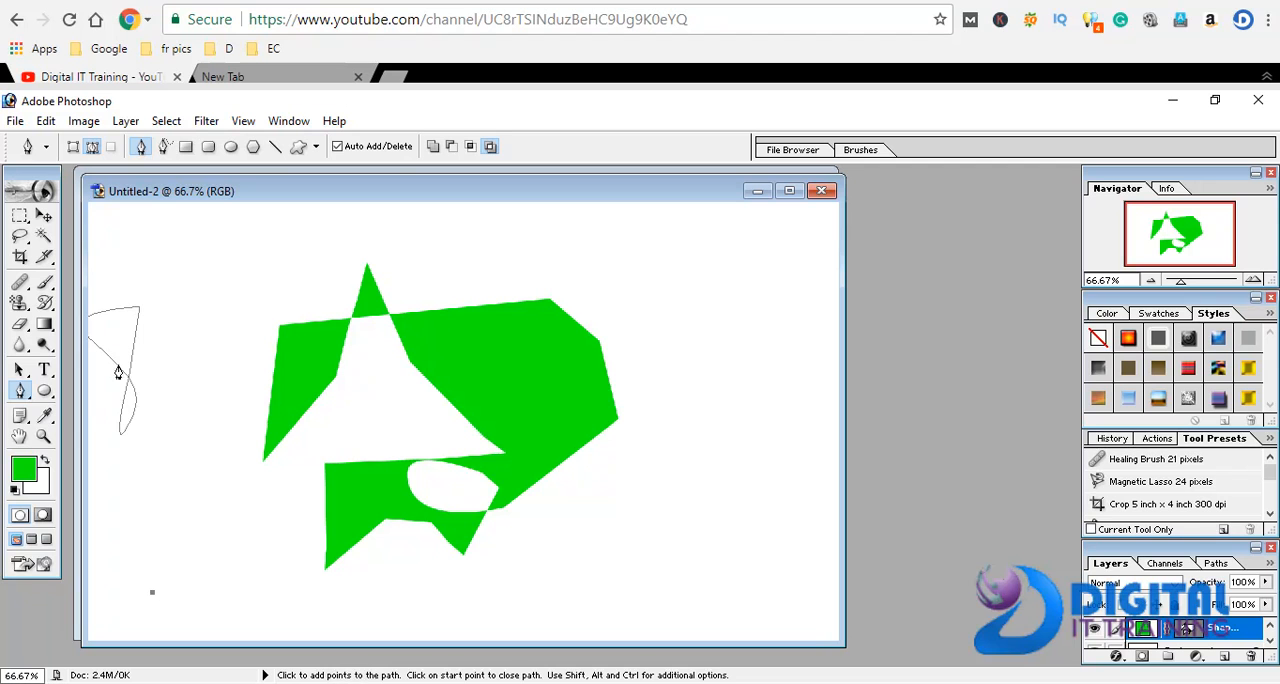
Move the green shape to the right with the Move tool, clear of the looping path
left_click(44, 216)
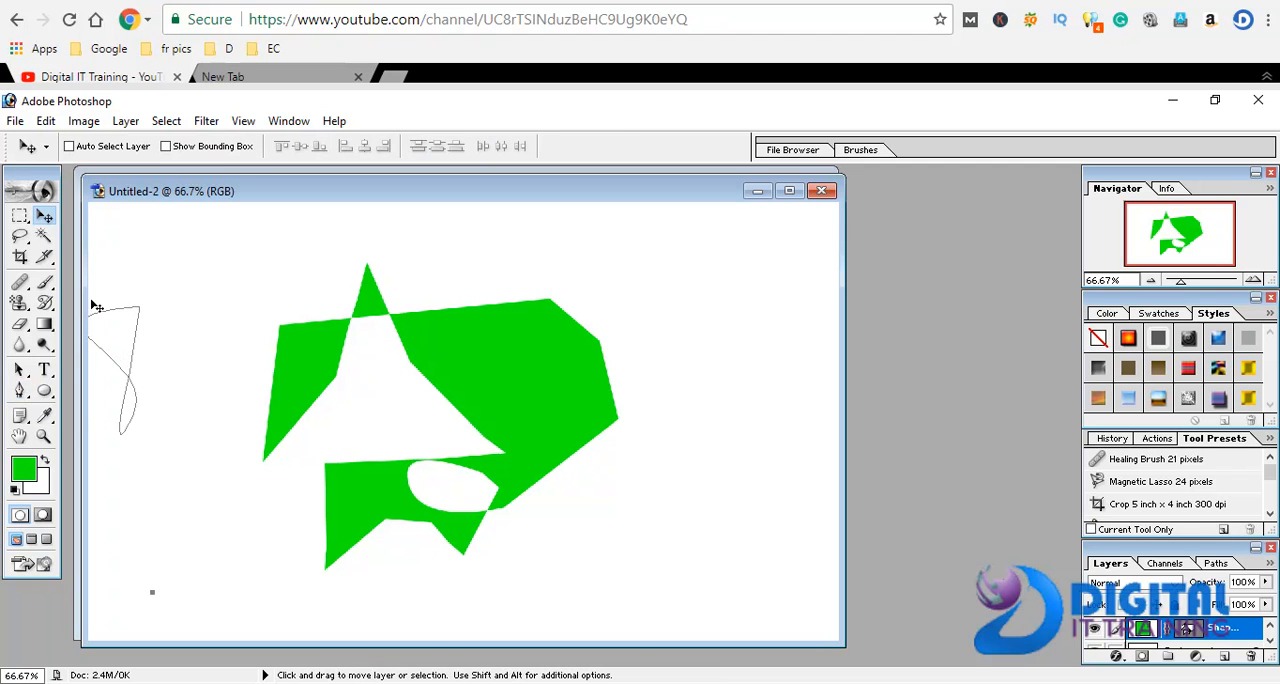
left_click_drag(118, 349, 166, 341)
right_click(134, 334)
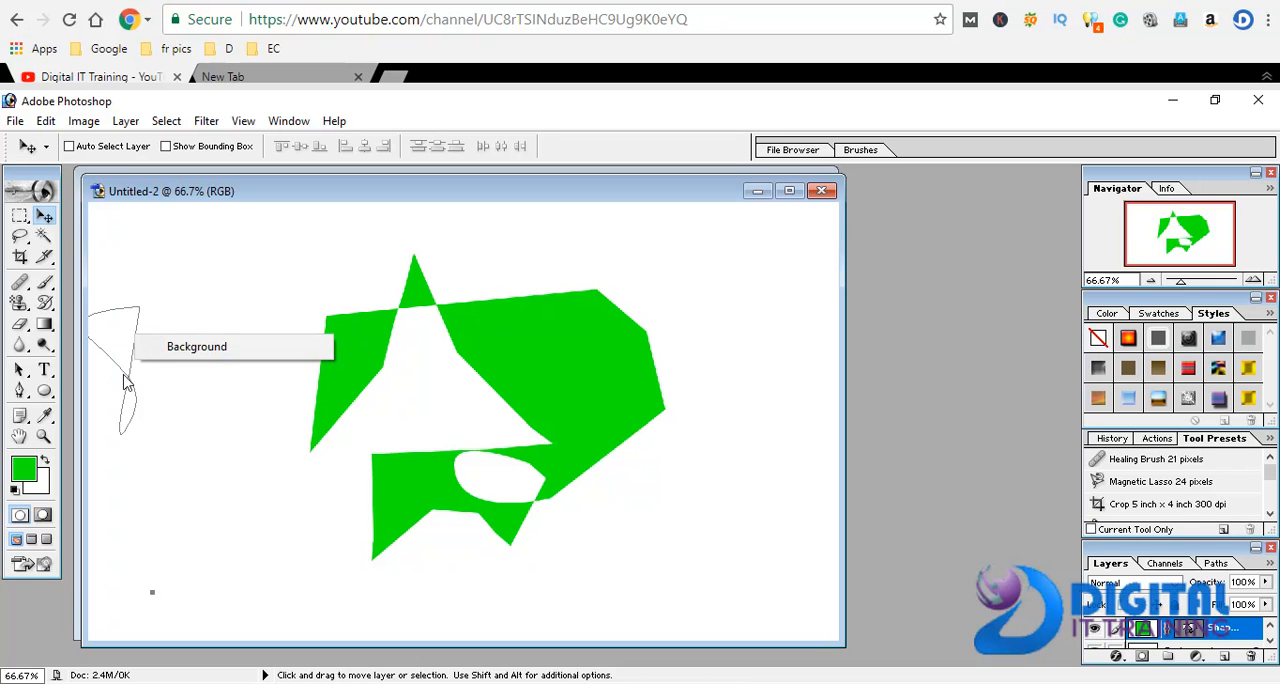
left_click(126, 376)
left_click_drag(143, 410, 213, 402)
Draw freehand paths with the Freeform Pen tool: a spiral beside the green shape and a P-like figure with a short crossbar
left_click_drag(20, 391, 82, 427)
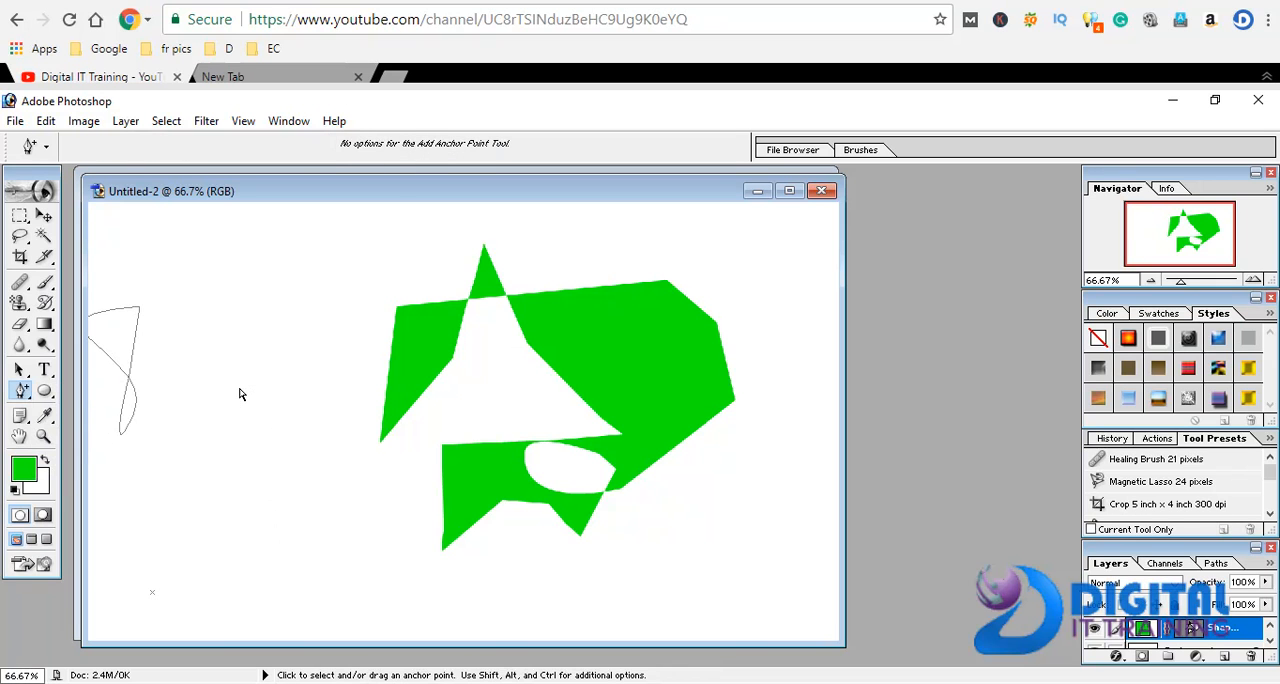
left_click_drag(22, 390, 95, 410)
mouse_move(343, 415)
left_mouse_down()
mouse_move(308, 469)
mouse_move(376, 488)
mouse_move(373, 423)
mouse_move(359, 453)
mouse_move(328, 451)
left_mouse_up()
mouse_move(210, 540)
left_mouse_down()
mouse_move(216, 430)
mouse_move(234, 380)
mouse_move(249, 500)
mouse_move(211, 553)
left_mouse_up()
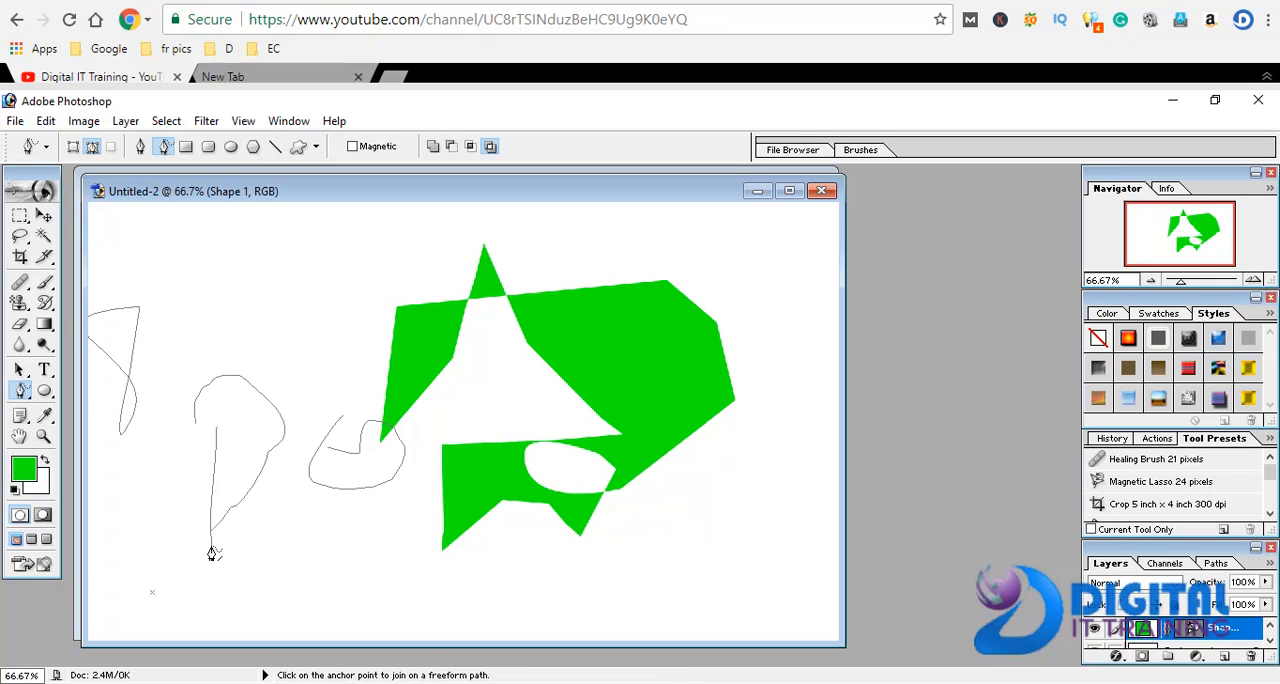
left_click_drag(214, 462, 180, 463)
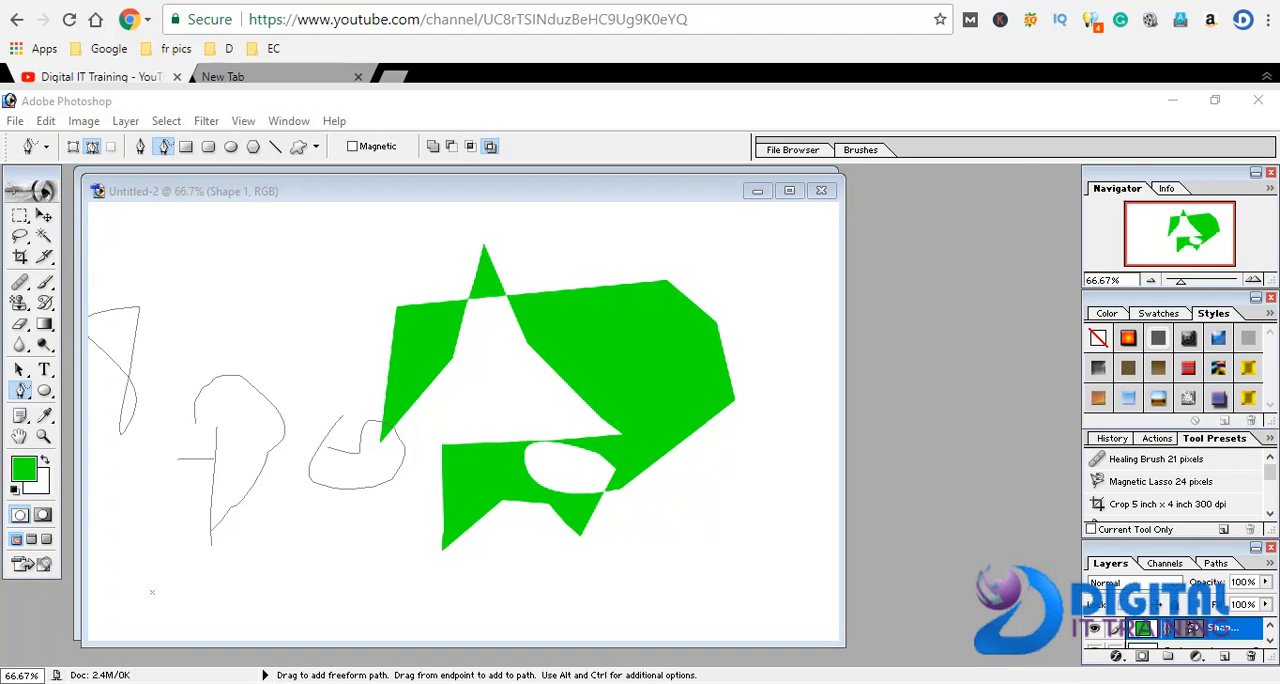
left_click(1071, 683)
left_click(1014, 683)
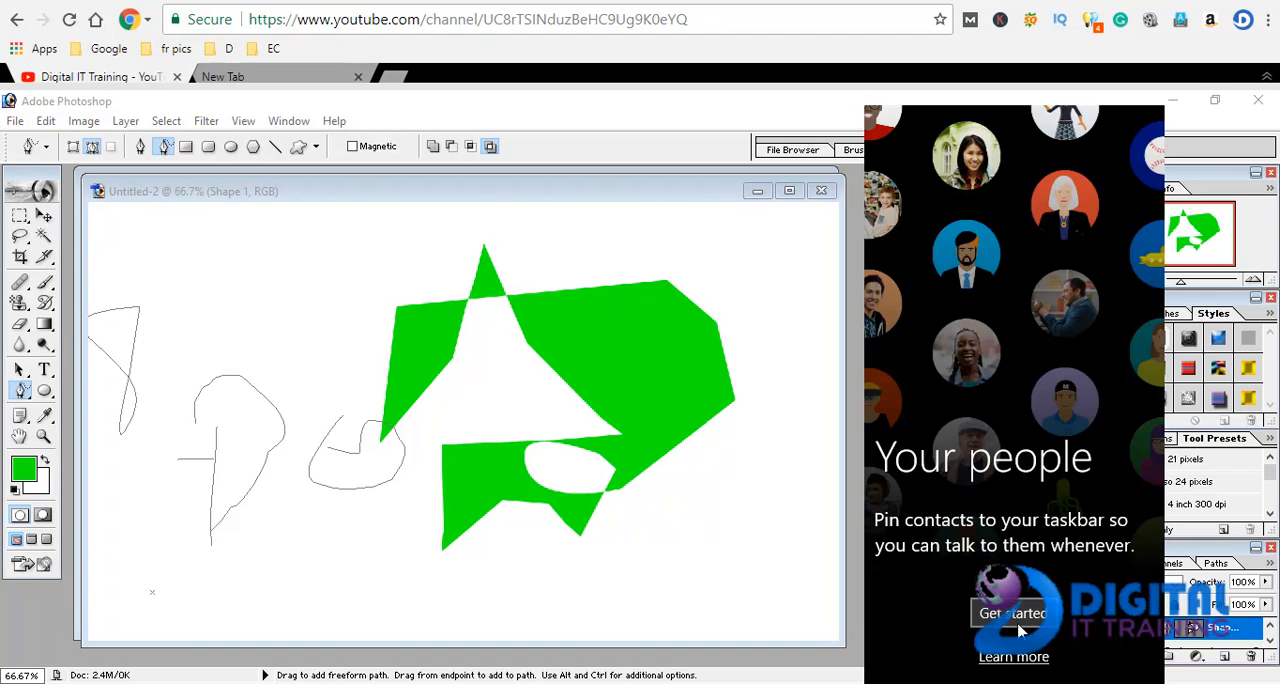
left_click(833, 622)
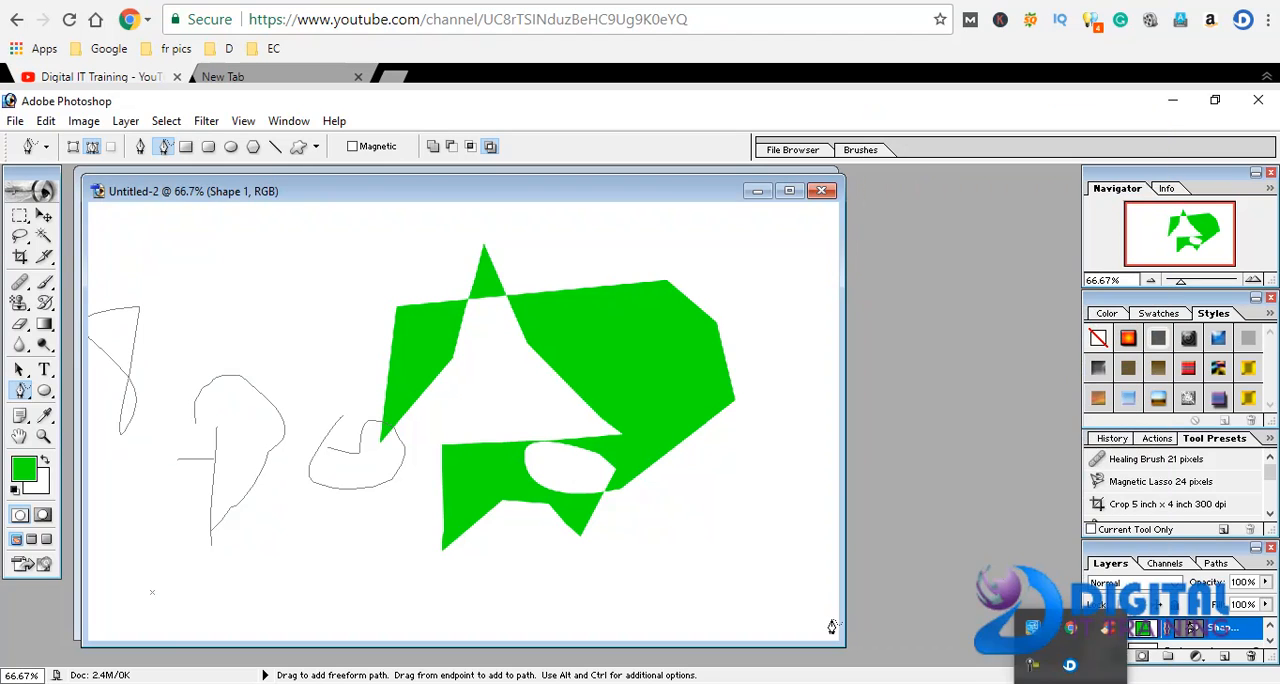
left_click(1029, 671)
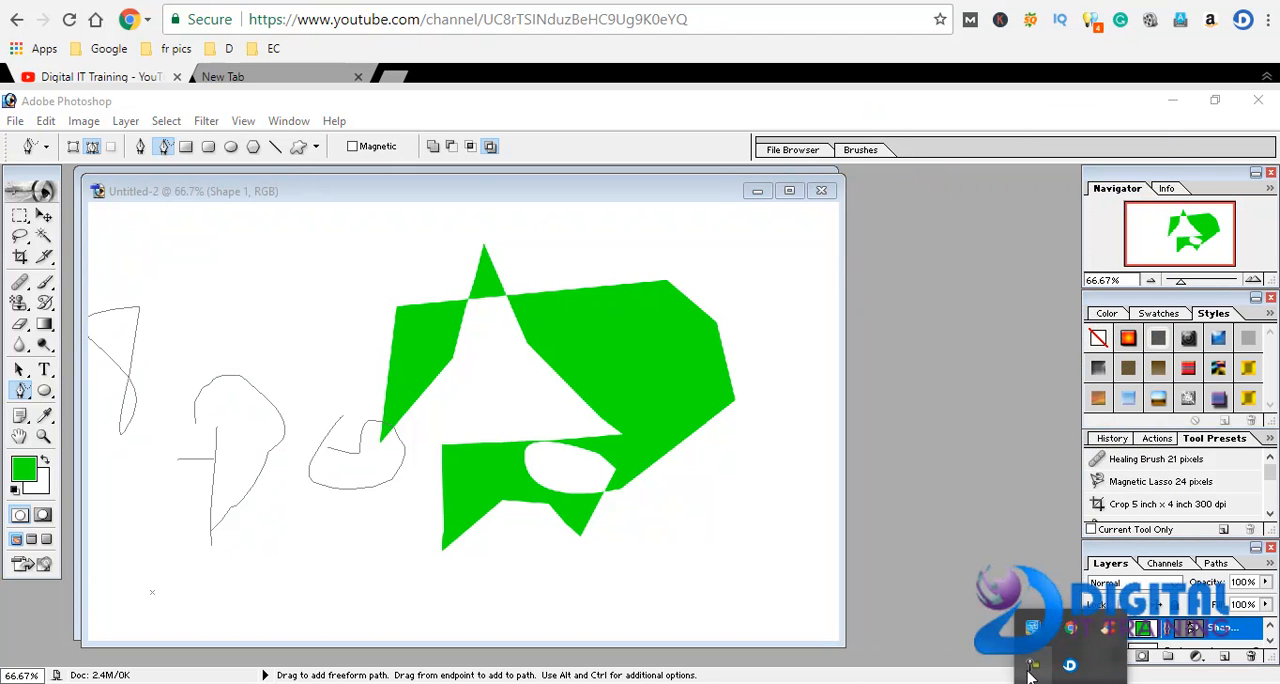